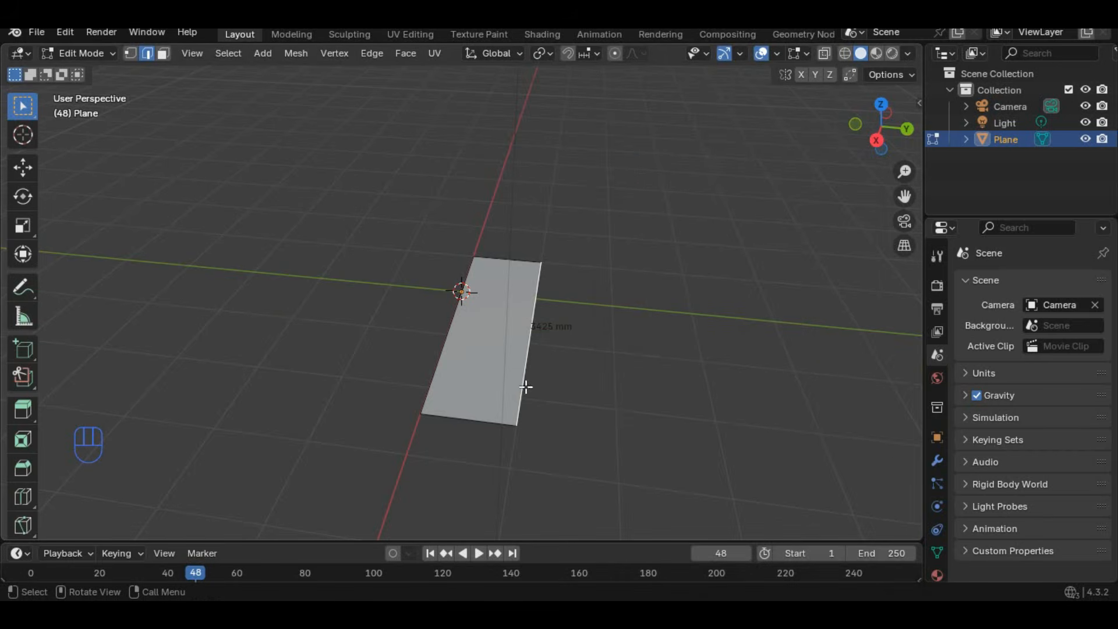
- Duplicate the wall strip's 225 mm end edge 1400 mm along X and extrude the copy 225 mm
key(minus)
key(Return)
middle_drag(519, 414, 624, 349)
click(624, 337)
click(688, 346)
scroll(693, 353, up, 1)
middle_drag(690, 379, 704, 384)
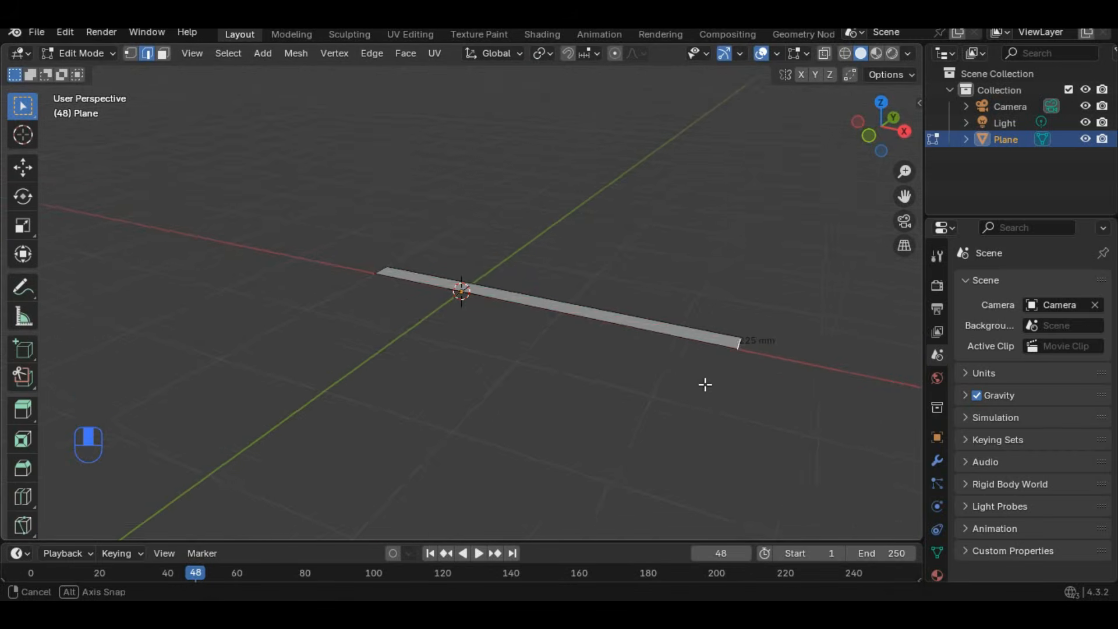
key(shift+d)
text(x1400)
key(Return)
scroll(700, 382, down, 2)
text(ey225)
key(Return)
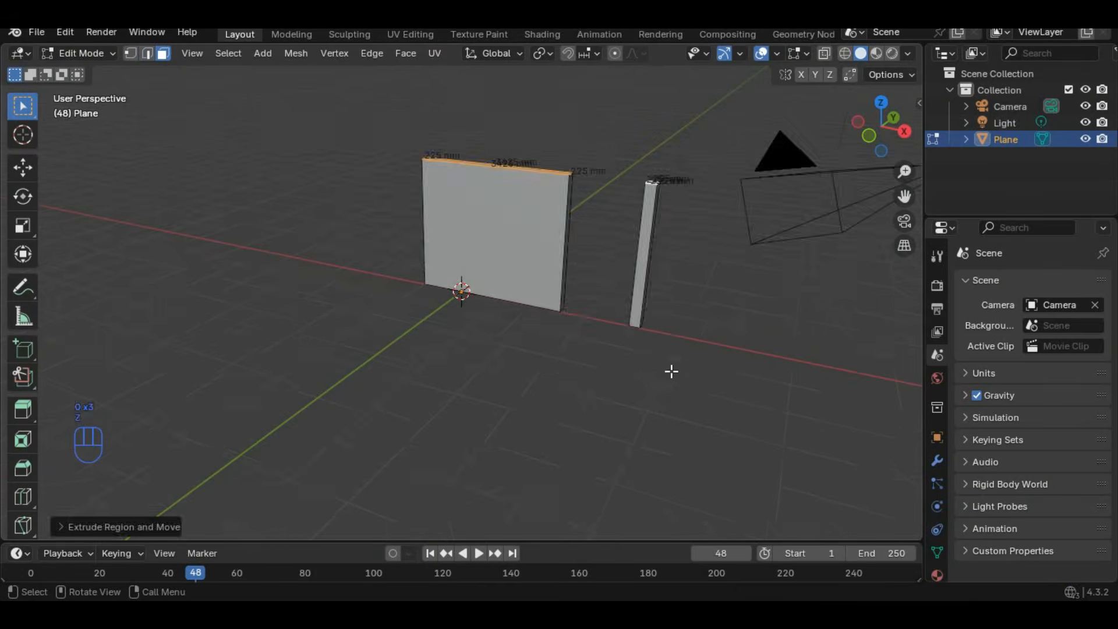
- Adjust the brightness of the World background colour
middle_drag(668, 369, 881, 70)
click(937, 378)
click(1059, 394)
mouse_move(1077, 219)
mouse_down()
mouse_move(1077, 168)
mouse_move(1076, 210)
mouse_up()
middle_drag(844, 320, 892, 319)
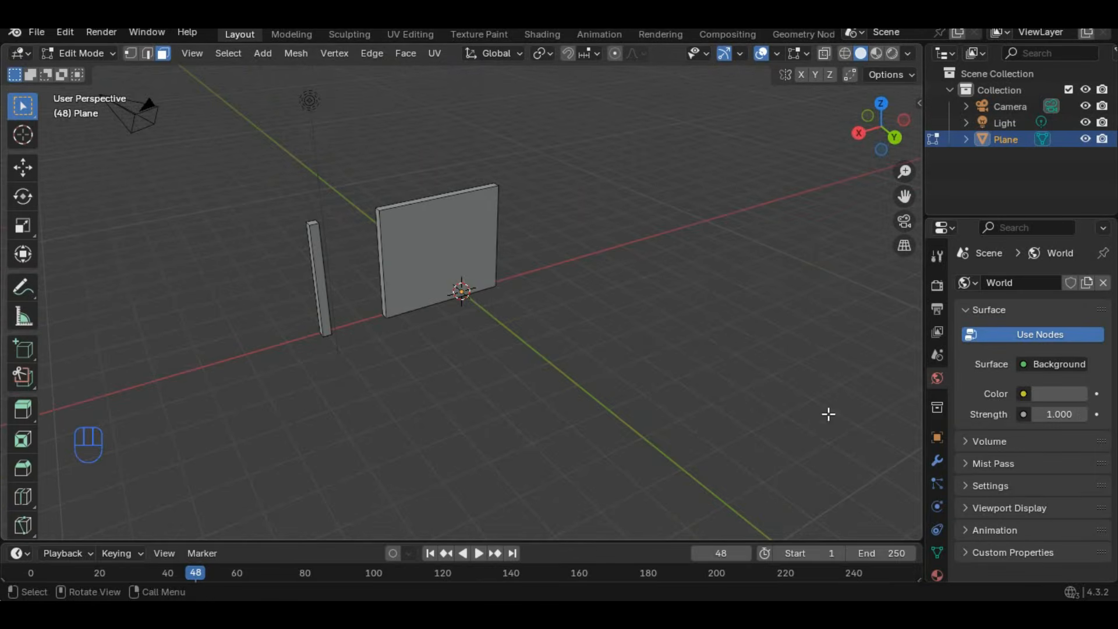
- Hide the toolbar of the 3D viewport
middle_drag(750, 370, 647, 378)
key(t)
middle_drag(559, 344, 660, 346)
right_click(122, 392)
right_click(402, 392)
key(n)
scroll(326, 379, down, 5)
key(n)
scroll(506, 416, up, 5)
middle_drag(355, 373, 550, 382)
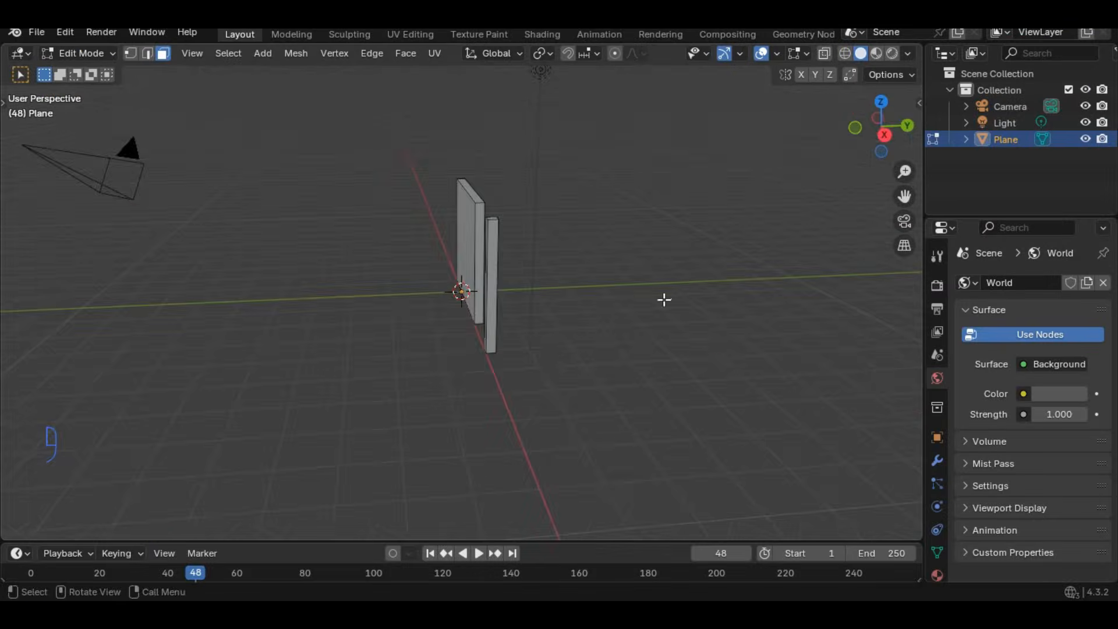
- Add two evenly spaced horizontal loop cuts to the wide wall
click(148, 53)
key(ctrl+r)
click(489, 244)
click(63, 527)
click(224, 379)
click(373, 350)
- Add two evenly spaced horizontal loop cuts to the narrow pillar
key(ctrl+r)
click(607, 257)
click(224, 381)
click(558, 291)
scroll(562, 269, up, 2)
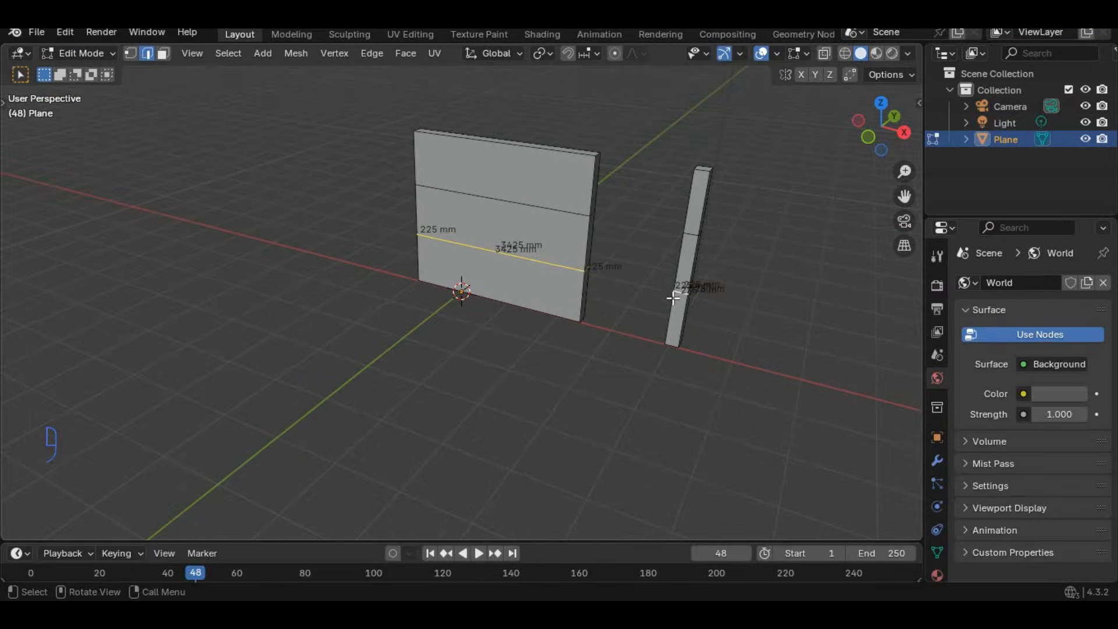
text(gz-100)
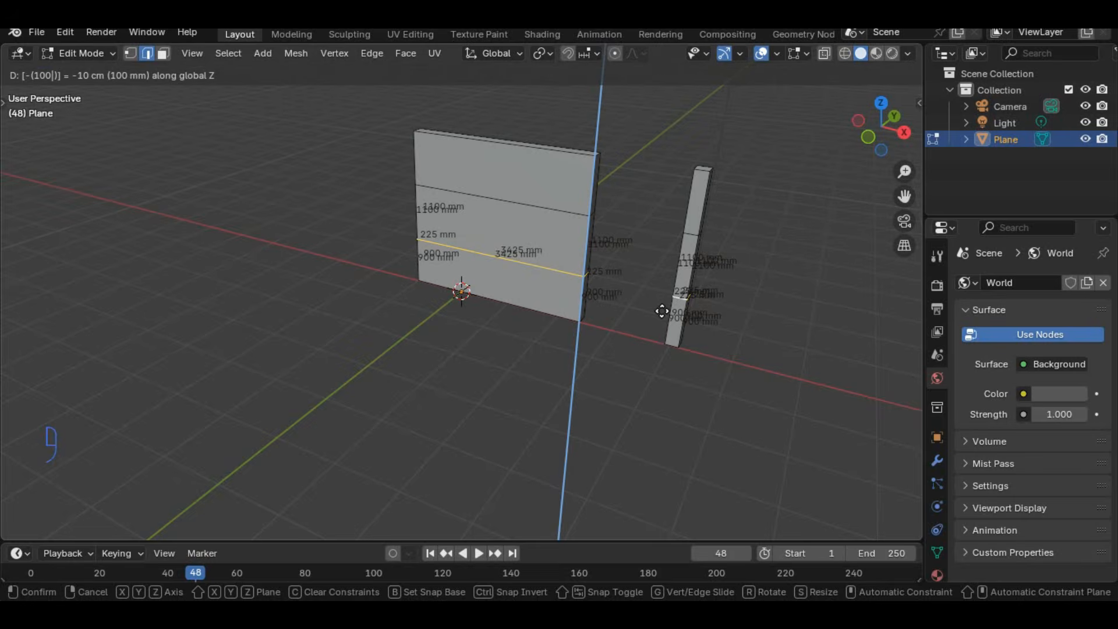
key(Escape)
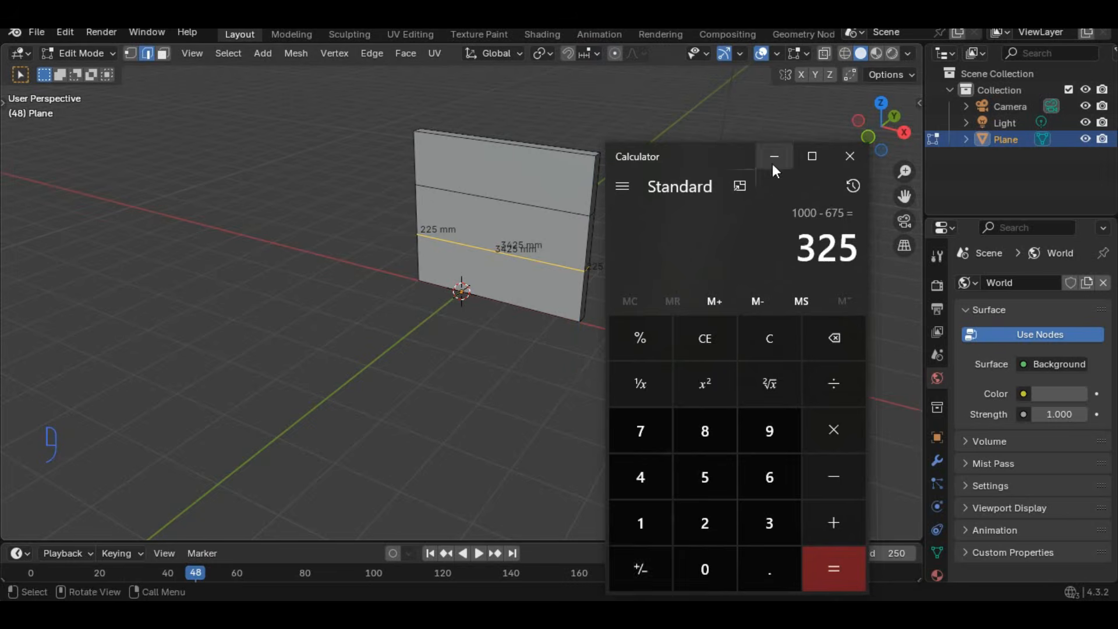
- Move the lower edge loops of the wall and pillar -325 mm along Z
click(774, 156)
click(580, 300)
text(gz)
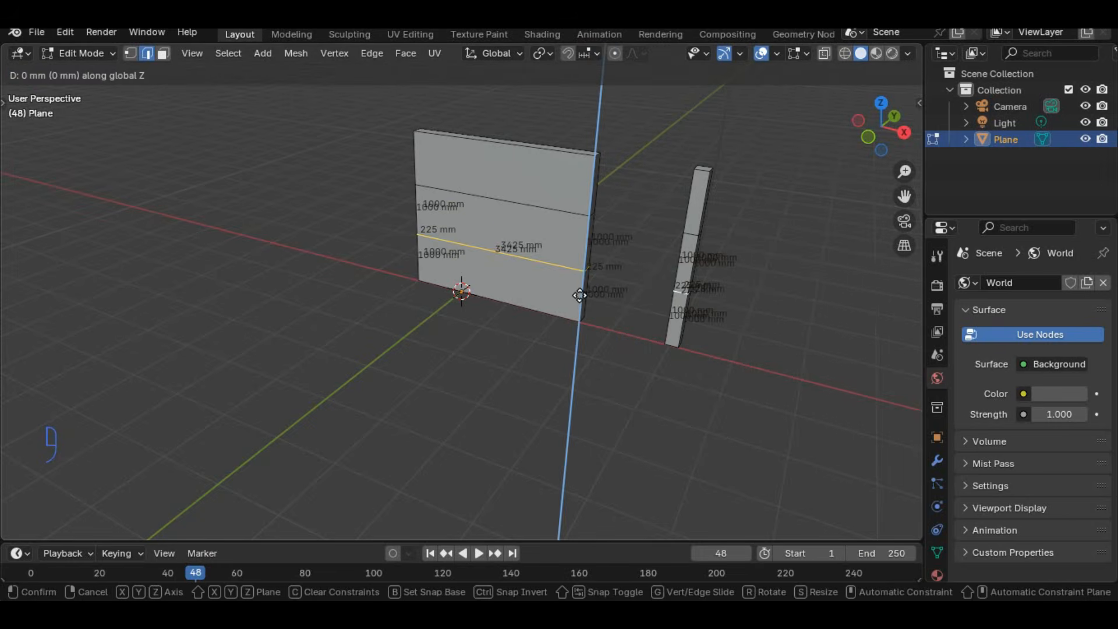
text(-325)
key(Return)
click(566, 319)
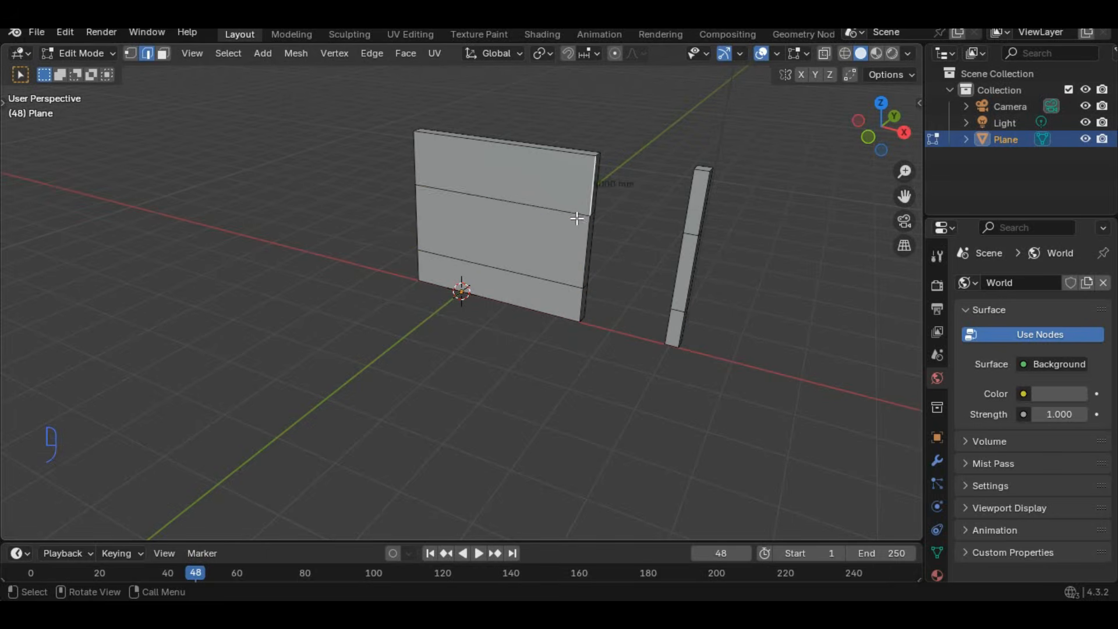
- Raise the upper edge loops of the wall and pillar by 100 mm along Z
click(131, 53)
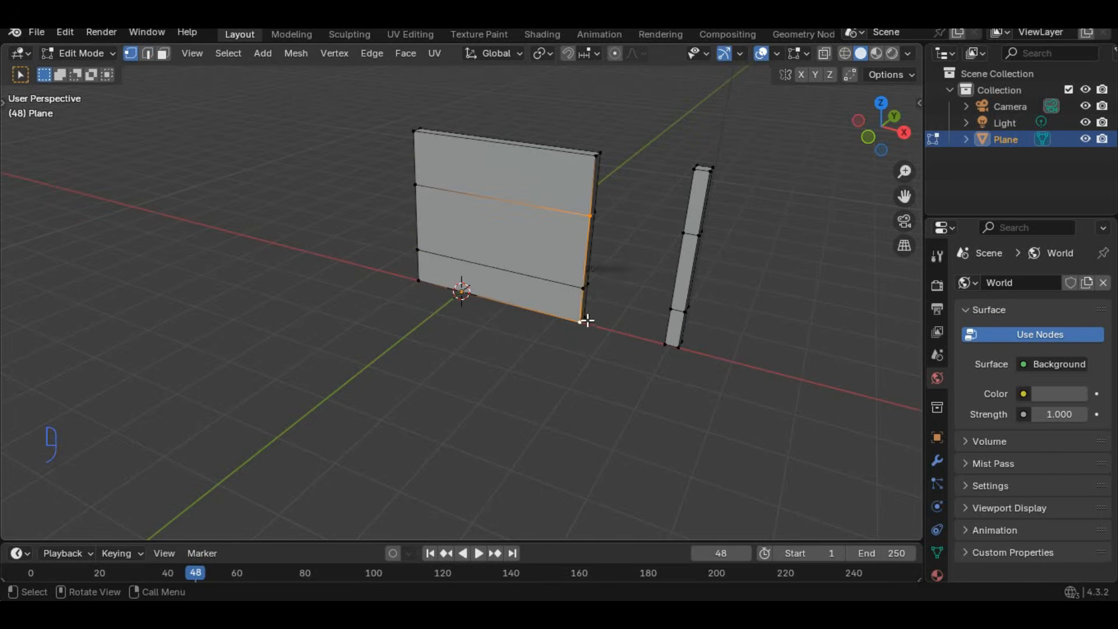
alt+click(528, 202)
alt+shift+click(691, 234)
text(gz100)
key(Return)
click(585, 269)
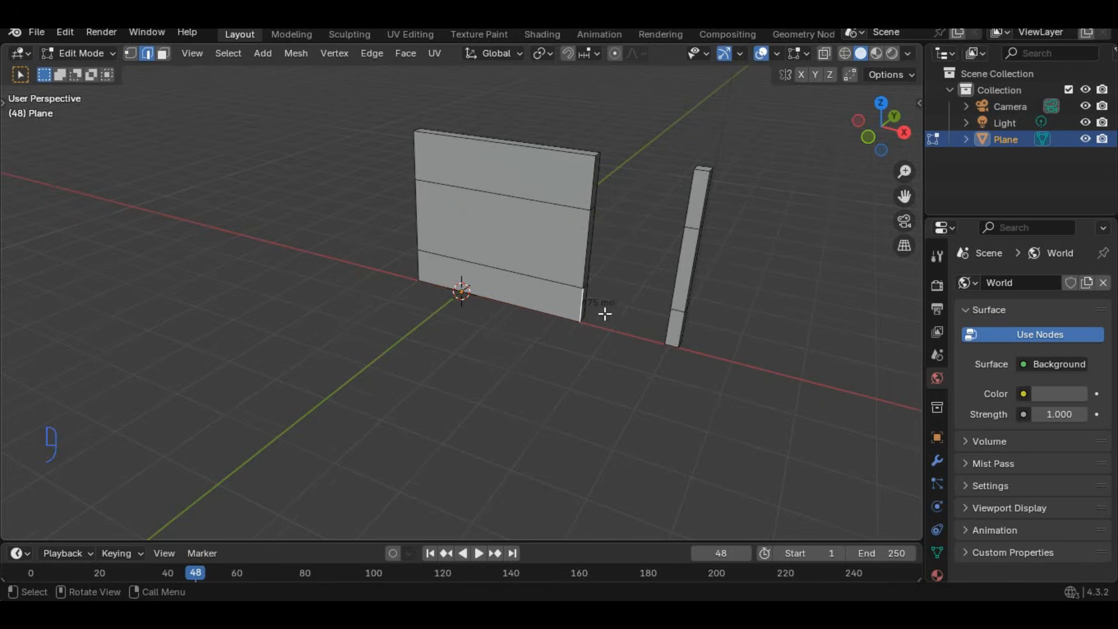
- Raise the lower edge loops of the wall and pillar by 25 mm along Z
scroll(605, 314, up, 1)
alt+click(576, 279)
alt+shift+click(723, 315)
text(gz25)
key(Return)
click(715, 333)
scroll(536, 419, down, 2)
- Examine the wall and opening dimensions in the floor plan PDF in Acrobat Reader and return to Blender
key(alt+Tab)
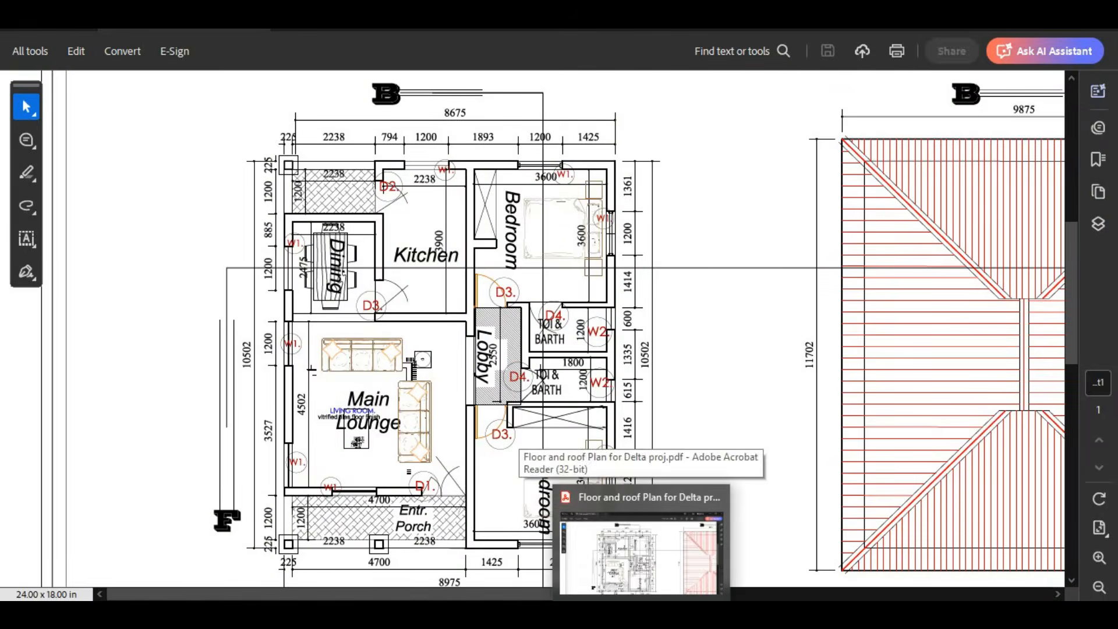
scroll(387, 481, down, 3)
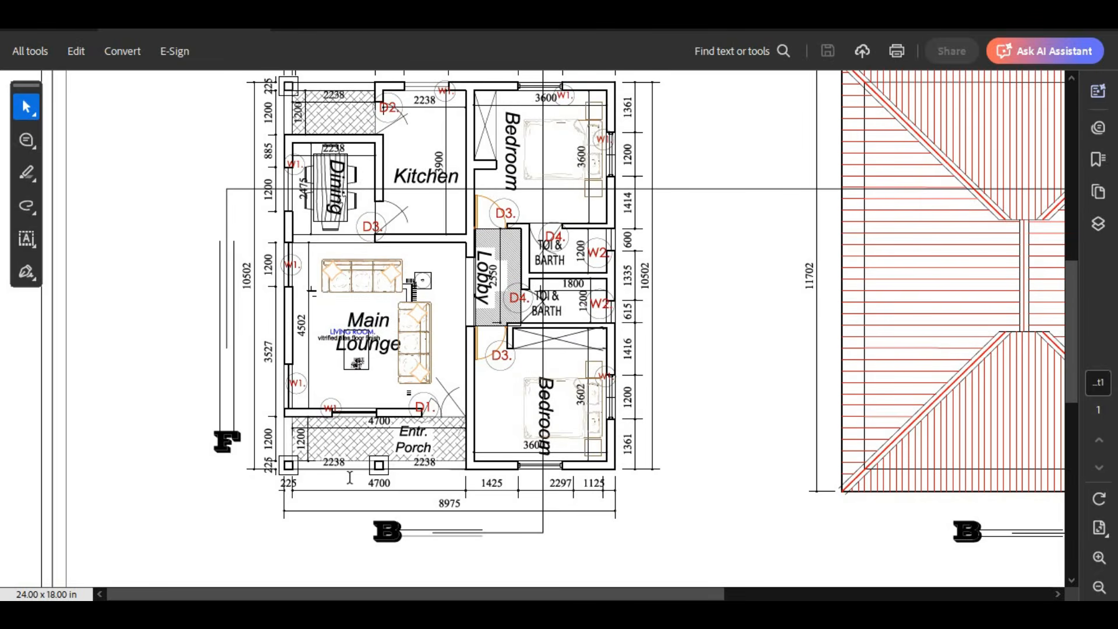
scroll(601, 481, up, 2)
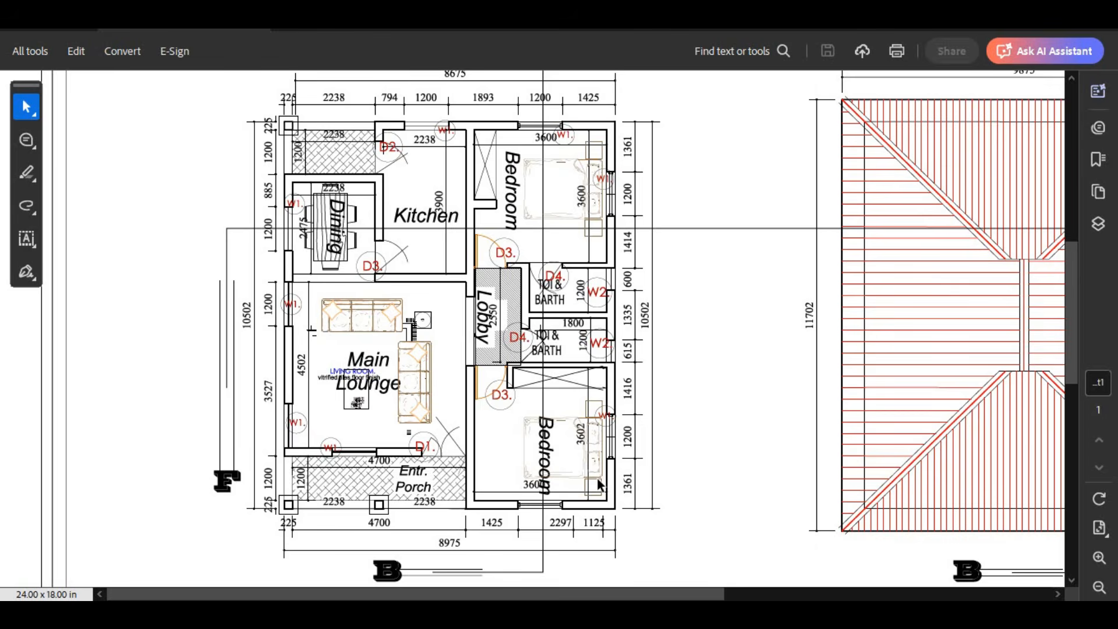
key(alt+Tab)
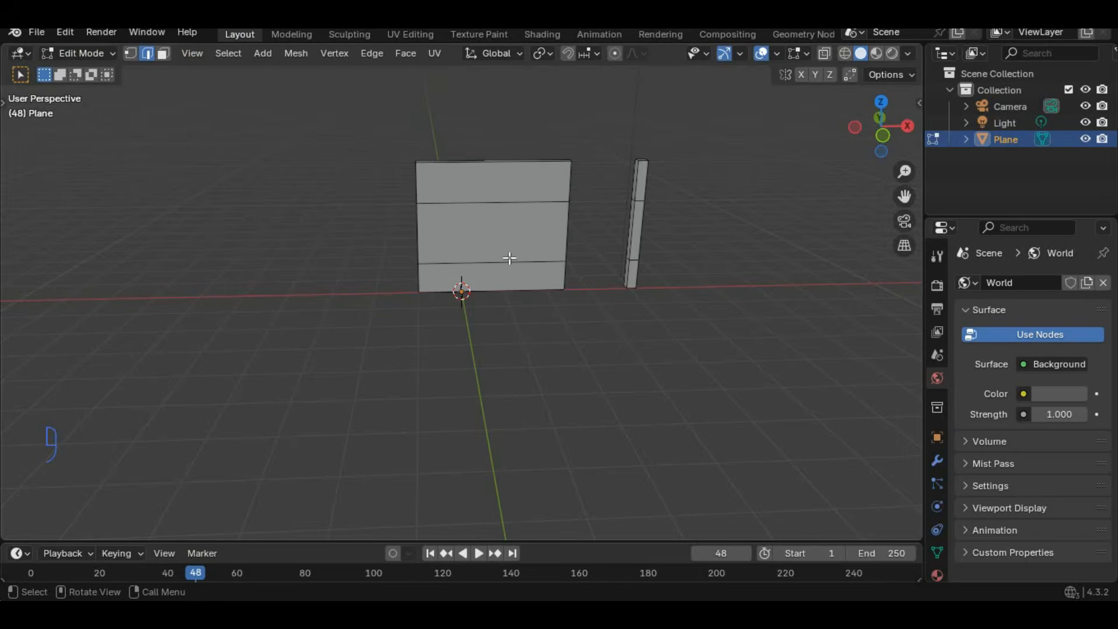
middle_drag(476, 343, 541, 317)
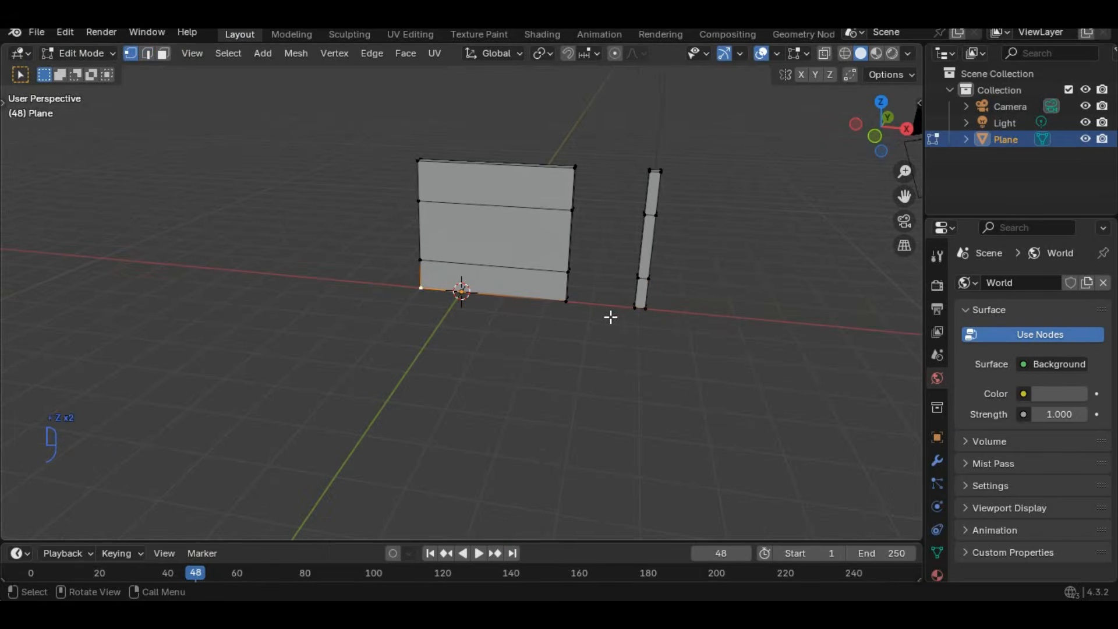
middle_drag(610, 312, 462, 247)
key(alt+Tab)
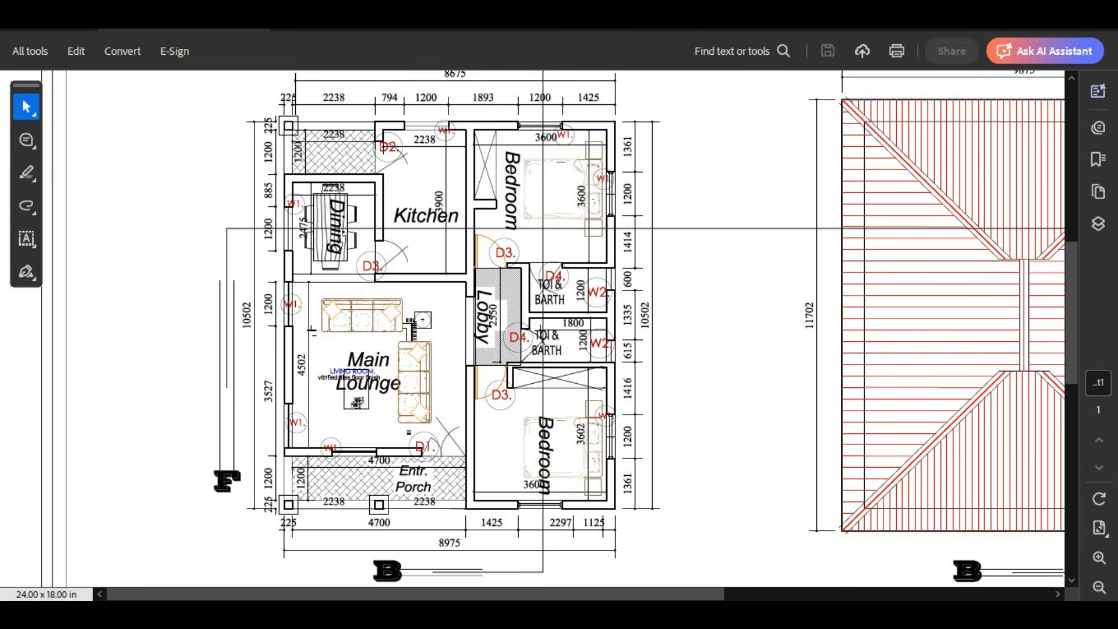
key(alt+Tab)
- Duplicate the upper and lower edges at the wall's corner 1200 mm along Y and extrude them -1200 mm along Y
key(shift+d)
text(y1200)
click(455, 294)
text(ey1200-)
click(402, 277)
- Extrude the upper and lower side panel faces to give them wall thickness
middle_drag(463, 291, 366, 229)
key(3)
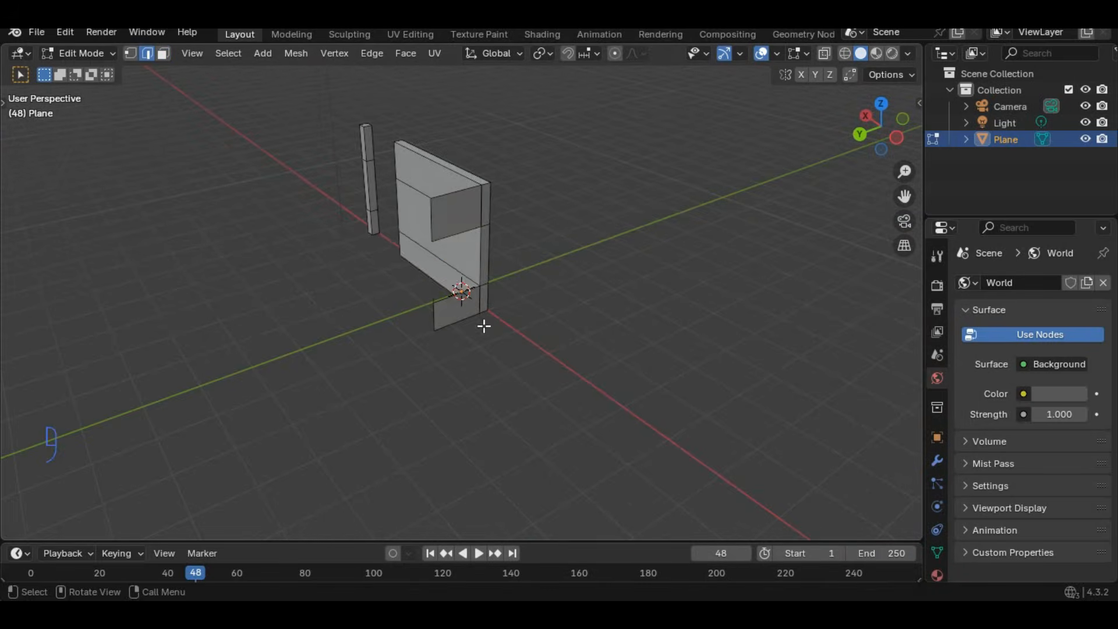
middle_drag(484, 326, 518, 323)
key(3)
click(489, 216)
shift+click(467, 320)
key(e)
click(584, 281)
middle_drag(584, 282, 465, 196)
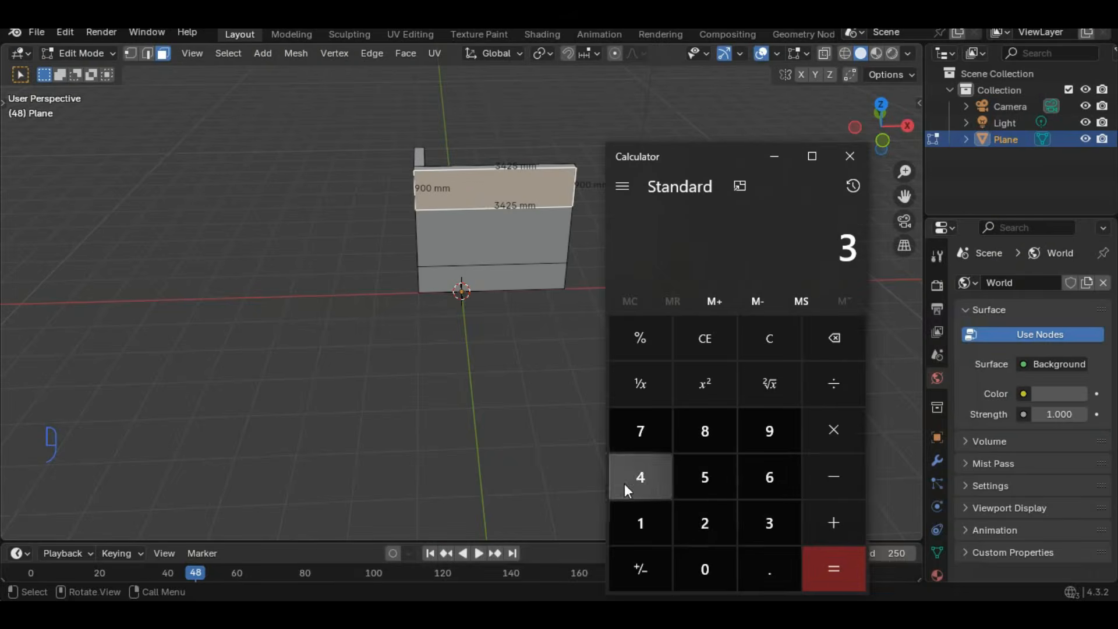
- Slide a vertical edge loop across the main wall to 1125 mm from its corner end
click(774, 157)
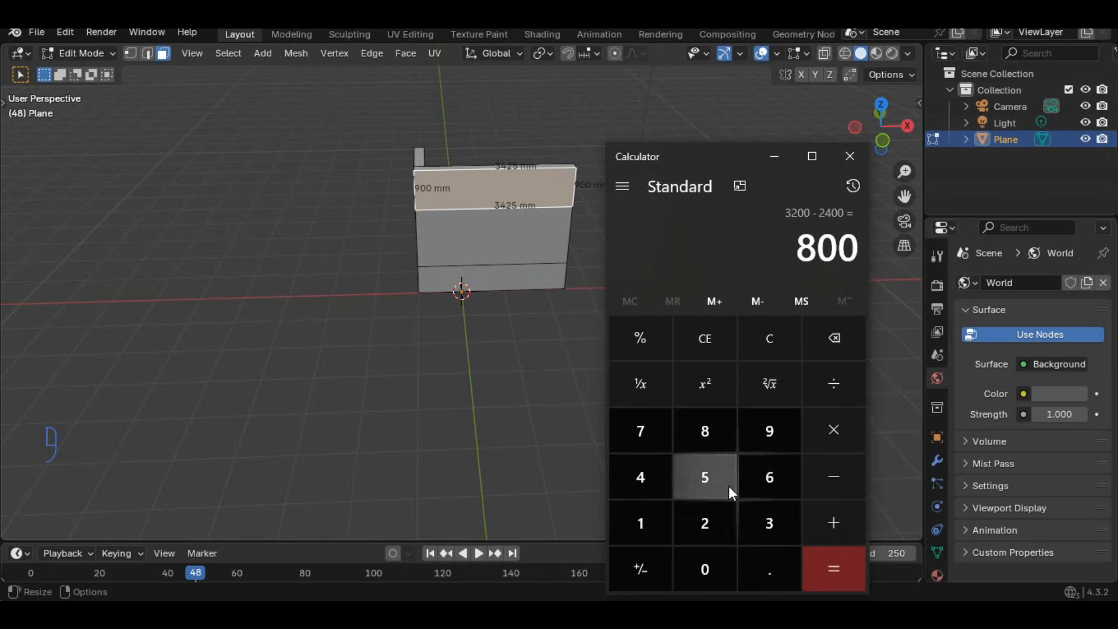
click(147, 53)
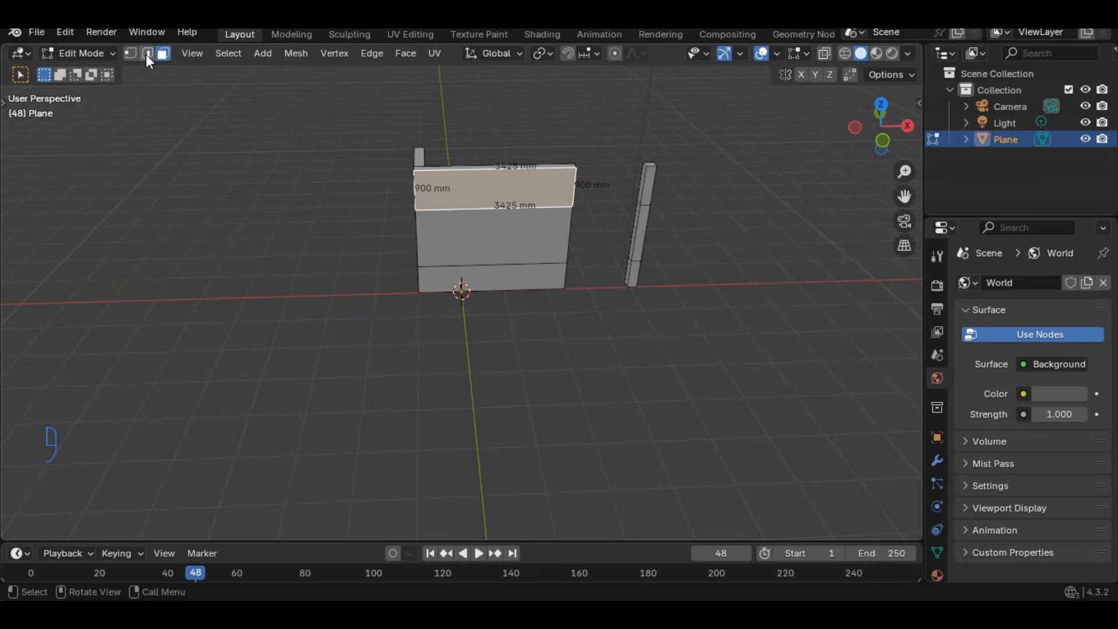
mouse_move(147, 53)
middle_down()
mouse_move(572, 212)
mouse_move(157, 50)
middle_up()
key(g)
key(g)
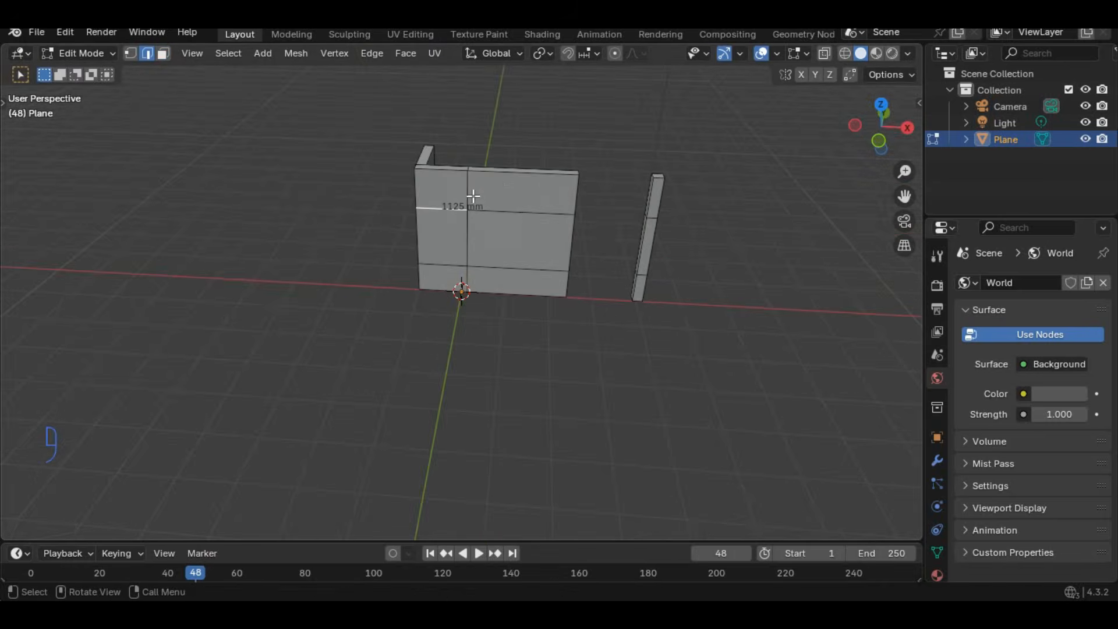
- Slide a second vertical edge loop across the main wall to about 1100 mm from the end facing the pillar
key(g)
key(g)
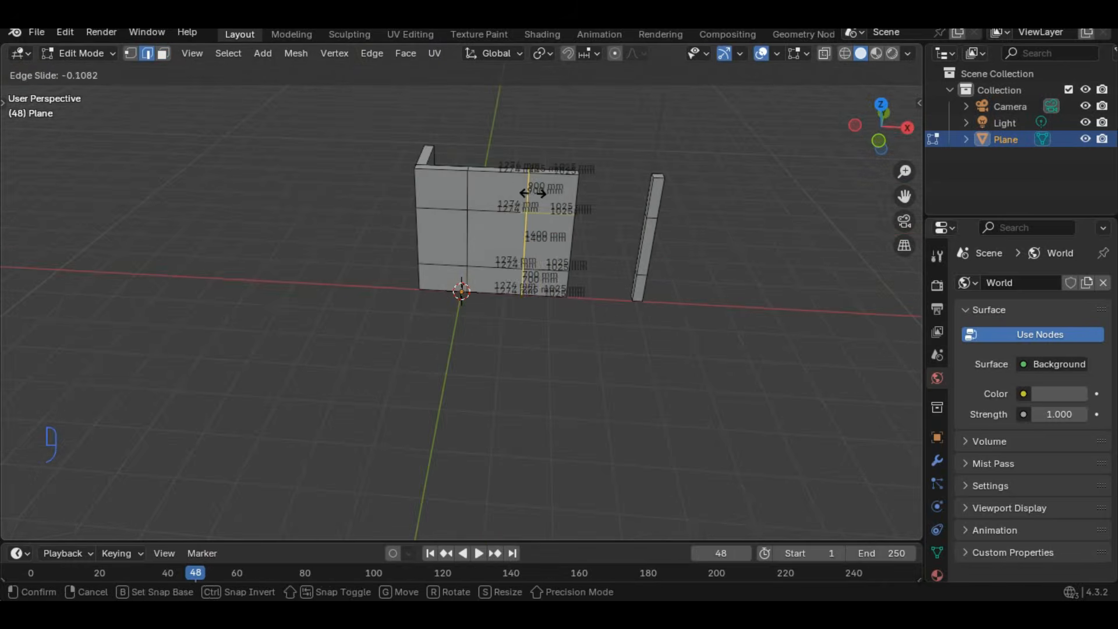
click(530, 194)
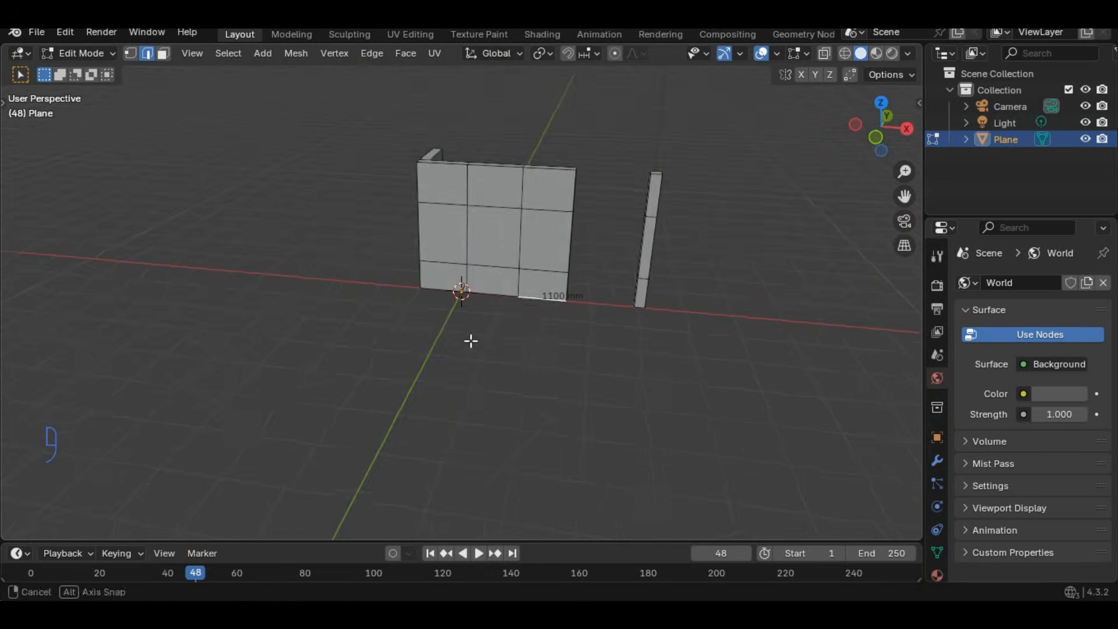
- Delete the main wall's middle column of faces between the two vertical edge loops
middle_drag(469, 339, 670, 309)
shift+click(428, 247)
shift+click(430, 288)
key(x)
click(415, 282)
middle_drag(415, 283, 513, 291)
- Extend the upper and lower wall sections -1200 mm along X across the gap to leave a window opening
key(2)
click(462, 201)
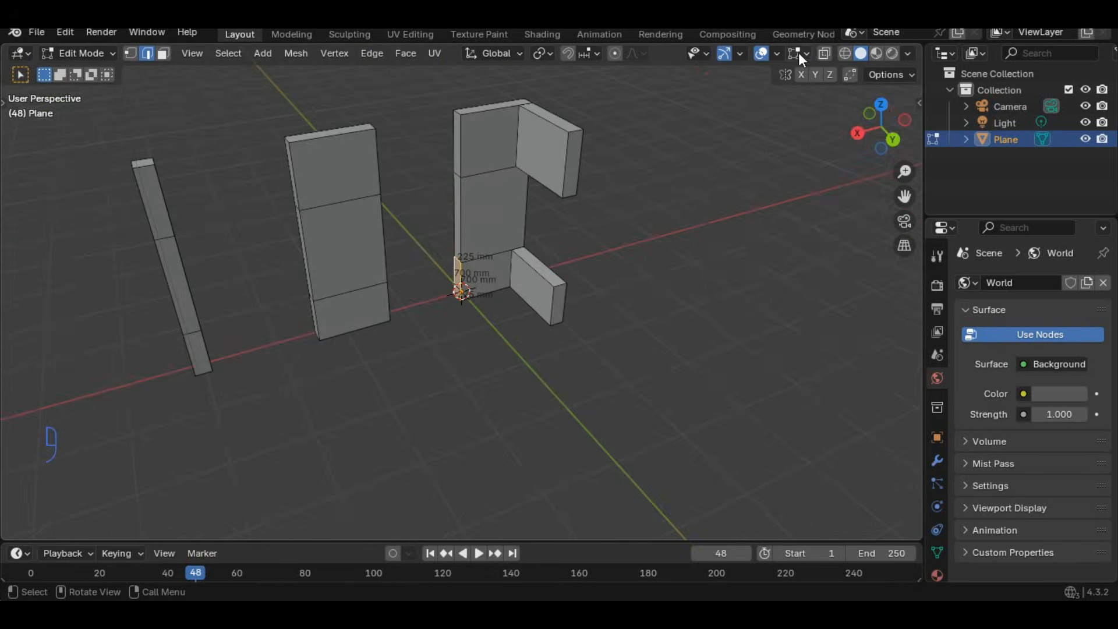
click(777, 53)
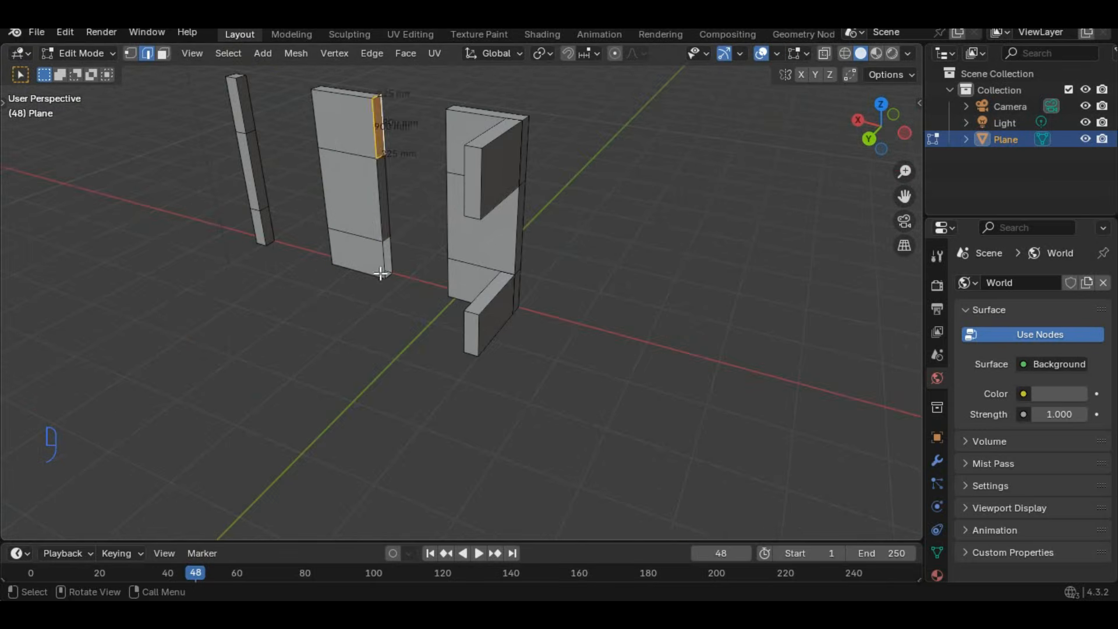
alt+click(385, 271)
middle_drag(480, 272, 519, 267)
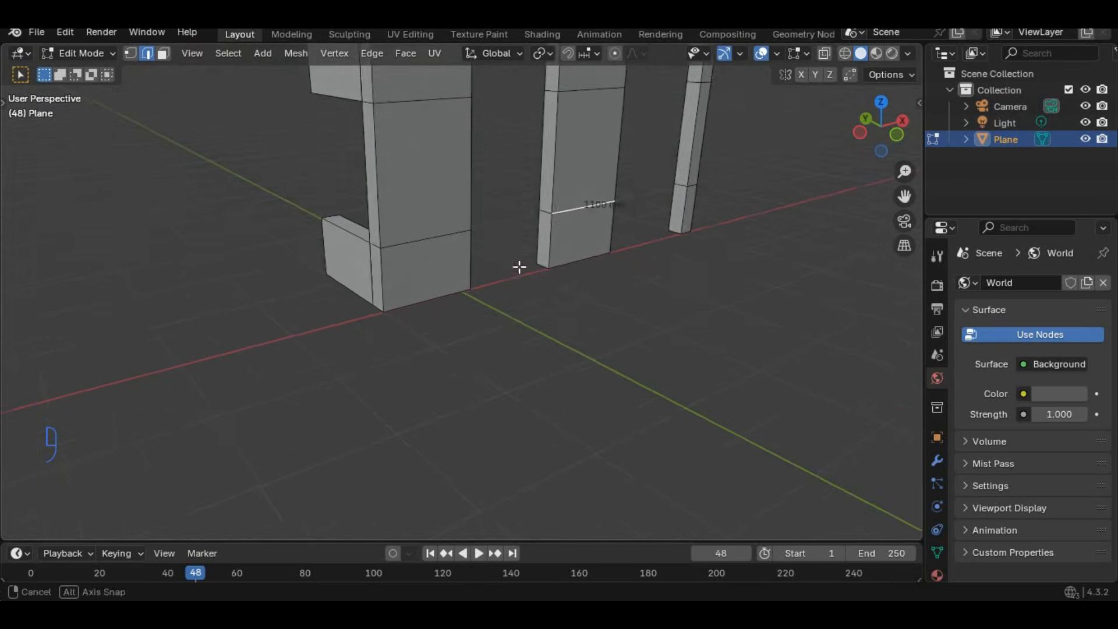
key(3)
click(521, 255)
key(shift+d)
text(x1200-)
click(523, 220)
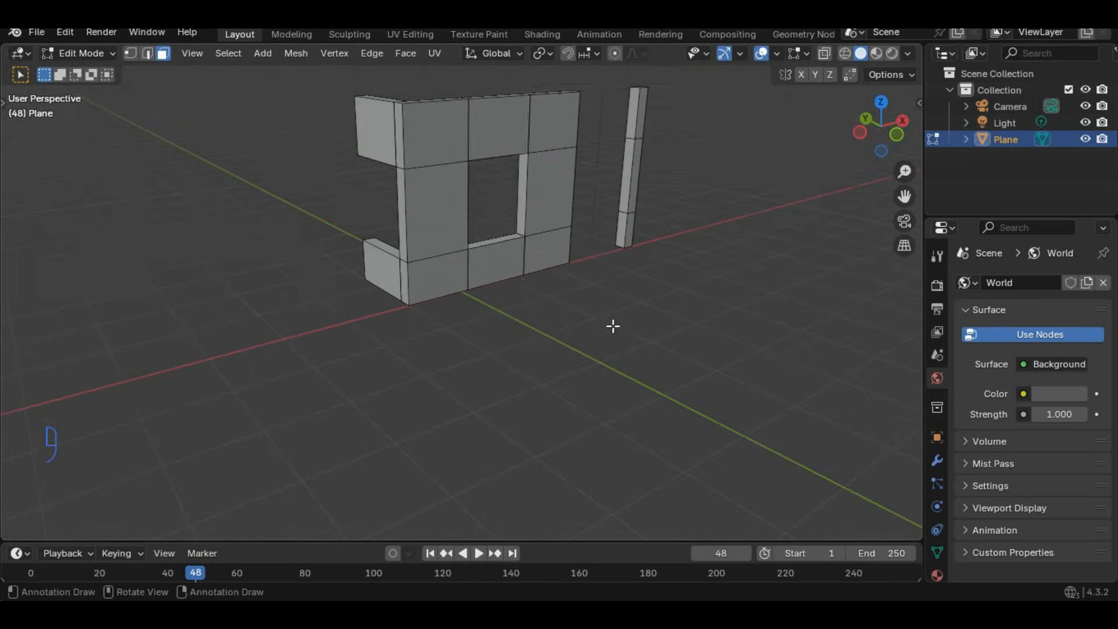
- Save the Blender file
middle_drag(612, 325, 516, 366)
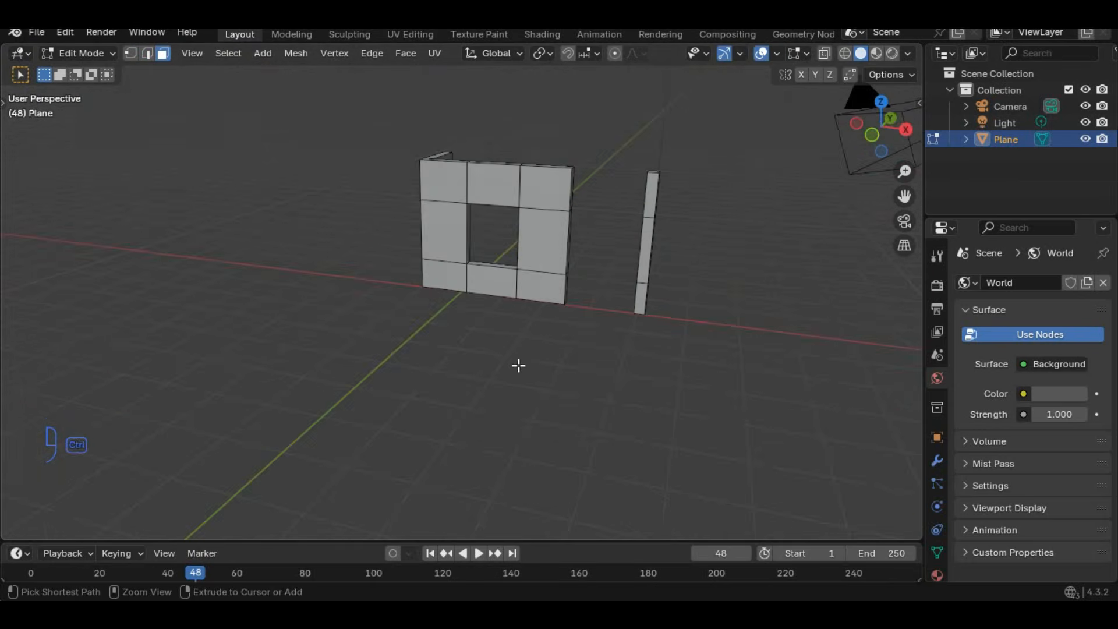
key(ctrl+s)
click(834, 547)
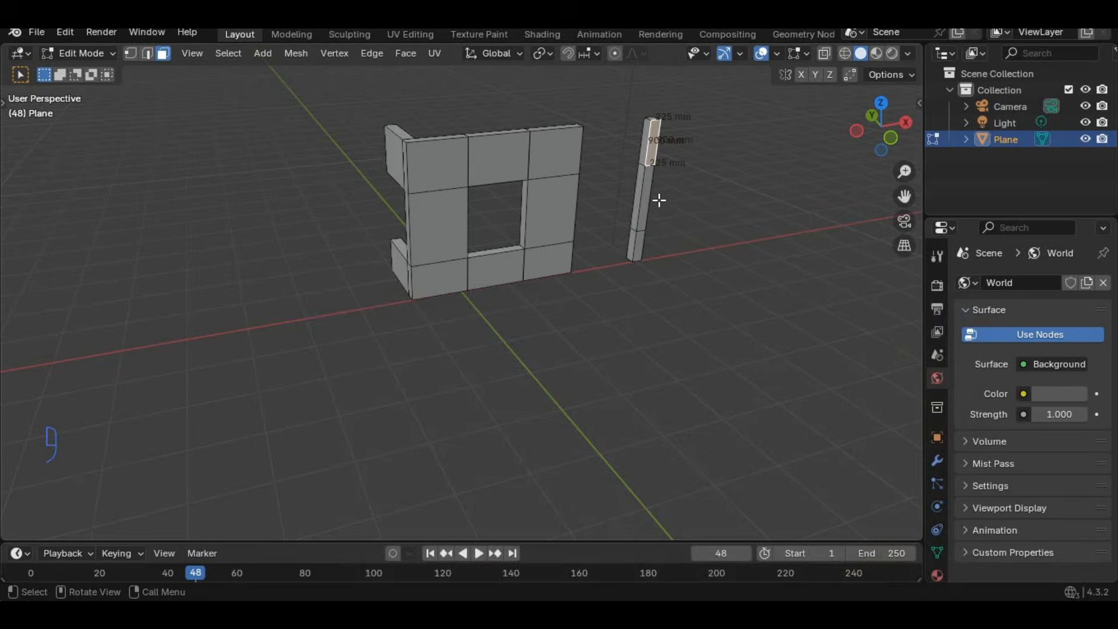
- Extrude the pillar's side faces along Y into a side wall
shift+click(638, 246)
key(e)
key(y)
click(646, 350)
middle_drag(646, 350, 559, 332)
- Try to duplicate the selection beside the doorway 150 mm along X
click(569, 207)
middle_drag(569, 209, 594, 299)
key(shift+d)
text(x150)
key(Return)
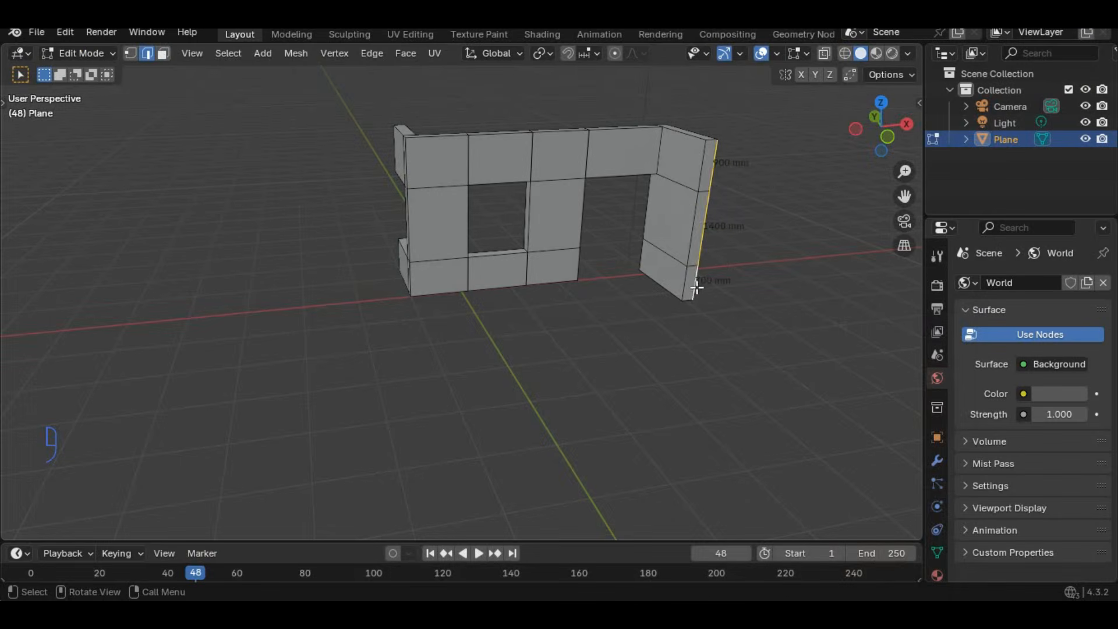
- Duplicate the side wall's outer vertical edge 1425 mm along X and shift the copy -225 mm along X
key(shift+d)
text(x1425)
key(Return)
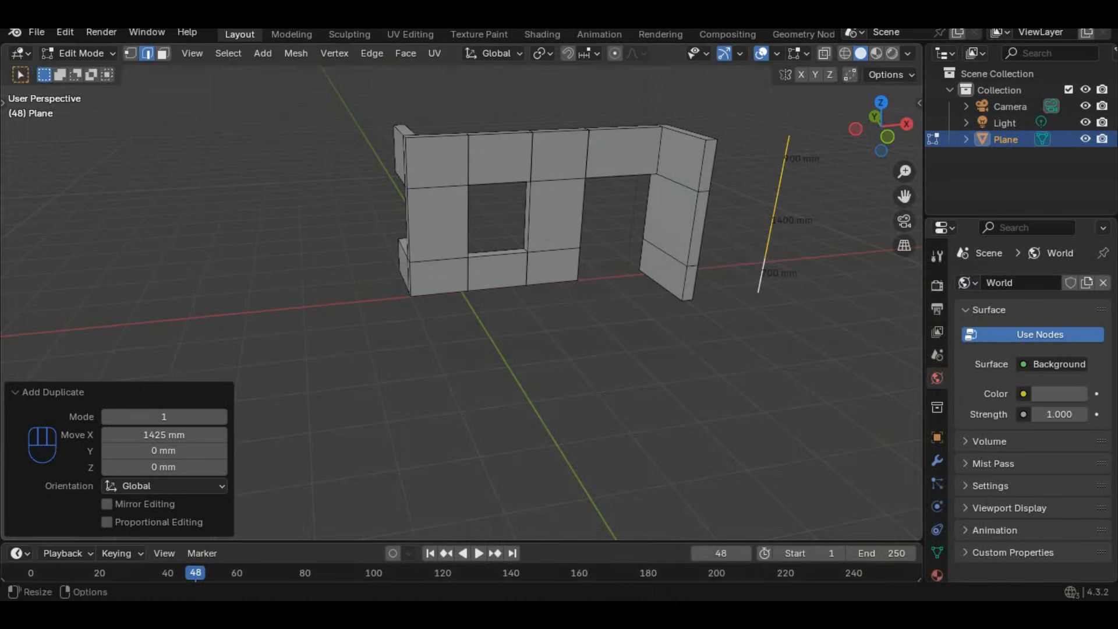
text(gx225-)
key(Return)
- Move the copied vertical edge -1200 mm along X and extrude it -225 mm along X
text(gx1200-)
key(Return)
text(ex225-)
key(Return)
- Extrude the new wall faces beside the side wall along Y to give them thickness
middle_drag(724, 265, 419, 273)
click(163, 53)
key(e)
key(y)
middle_drag(332, 407, 447, 389)
click(448, 384)
- Duplicate the front wall's end face 1200 mm along X and extrude the copy 2207 mm along X
key(shift+d)
text(x1200)
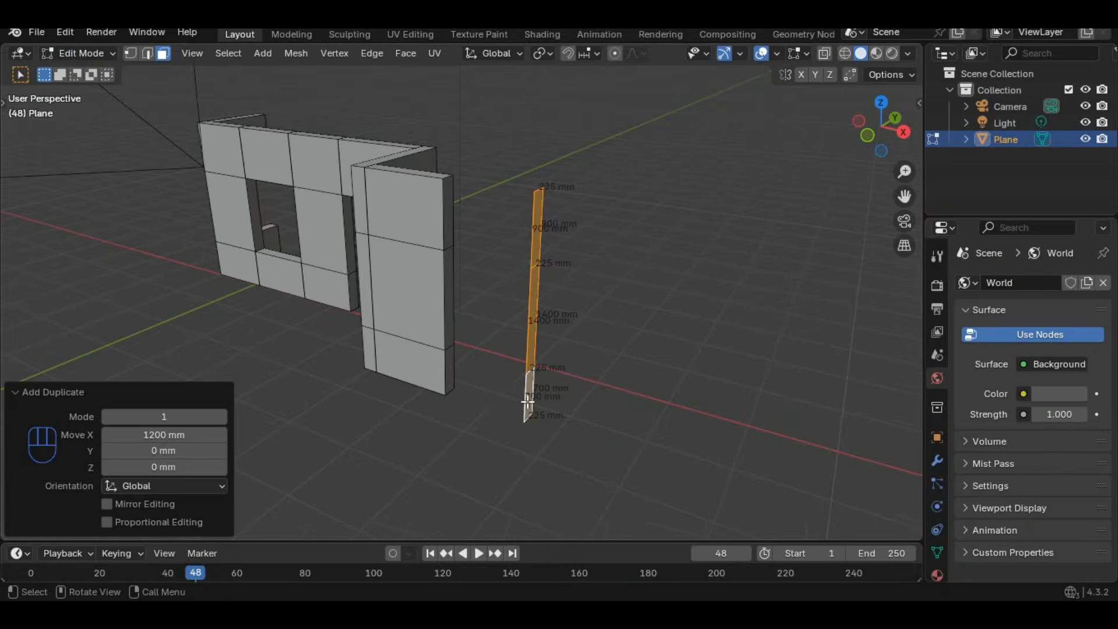
text(eyx)
middle_drag(528, 402, 408, 431)
text(2207)
key(Return)
- Duplicate the wall's base corner vertex 1425 mm along Y
click(148, 54)
click(379, 375)
middle_drag(379, 374, 409, 439)
key(shift+d)
key(y)
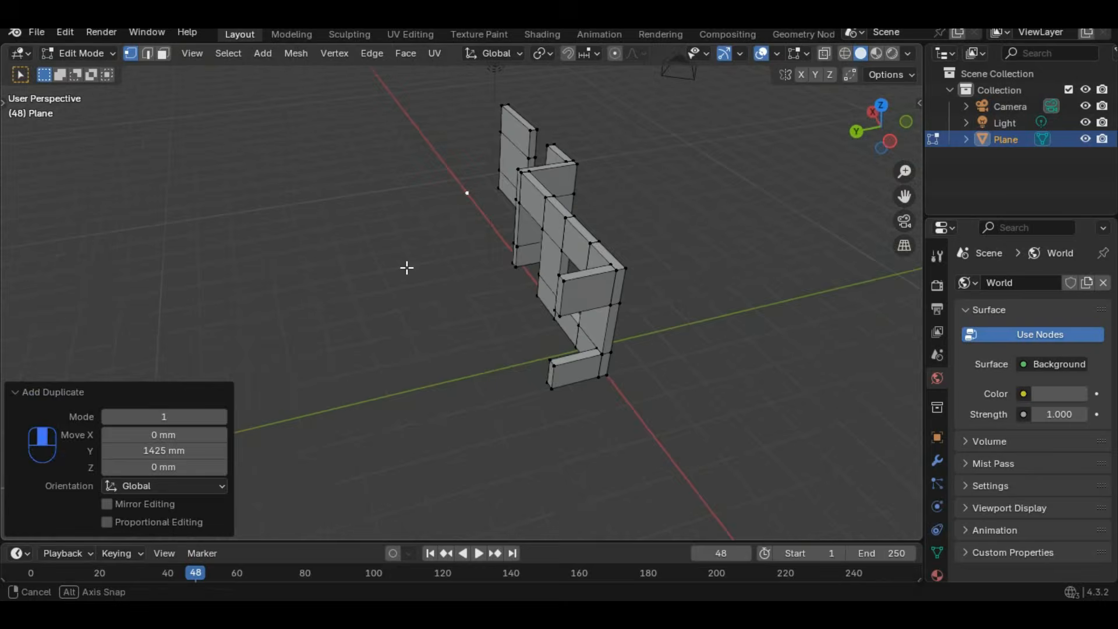
middle_drag(407, 267, 529, 282)
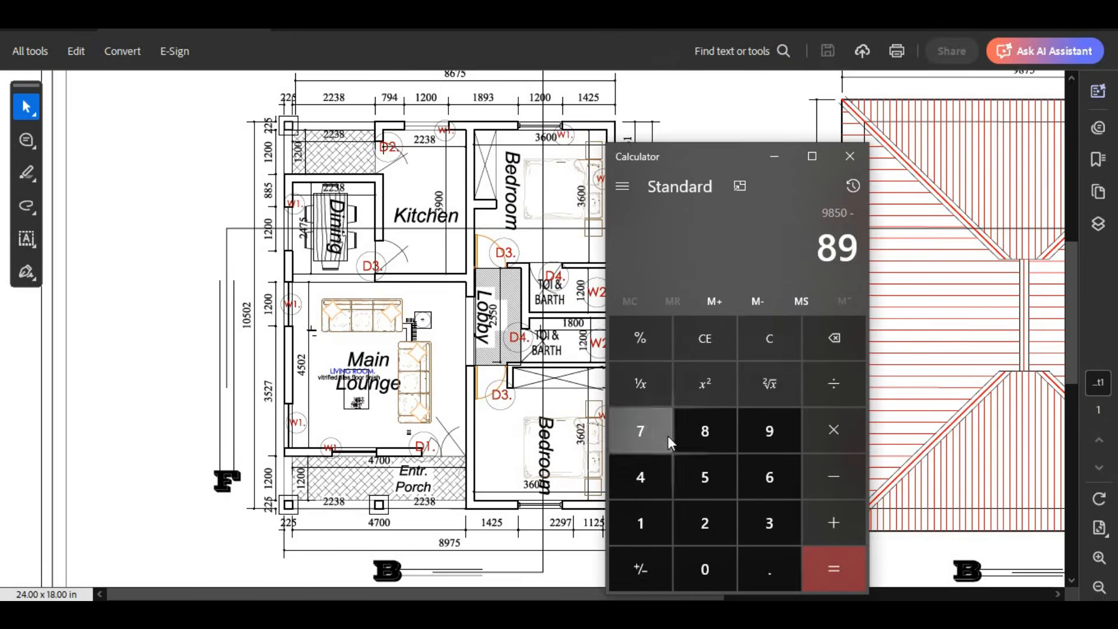
- Add the plan's bottom dimensions 225, 4700 and 1425 in the calculator to work out the front wall position
click(775, 161)
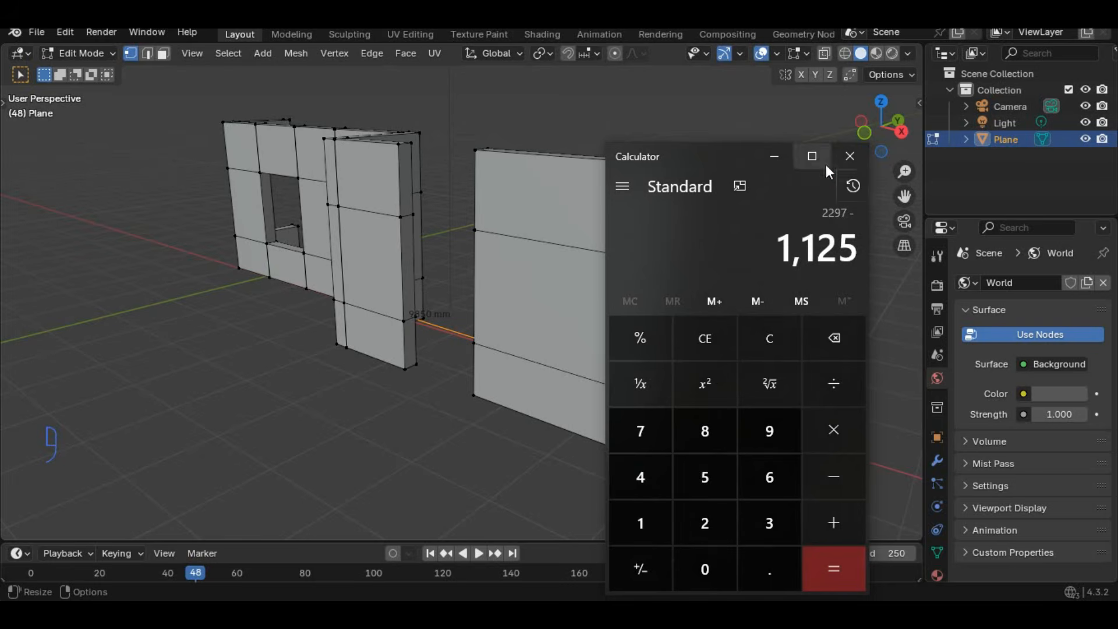
click(775, 158)
click(512, 111)
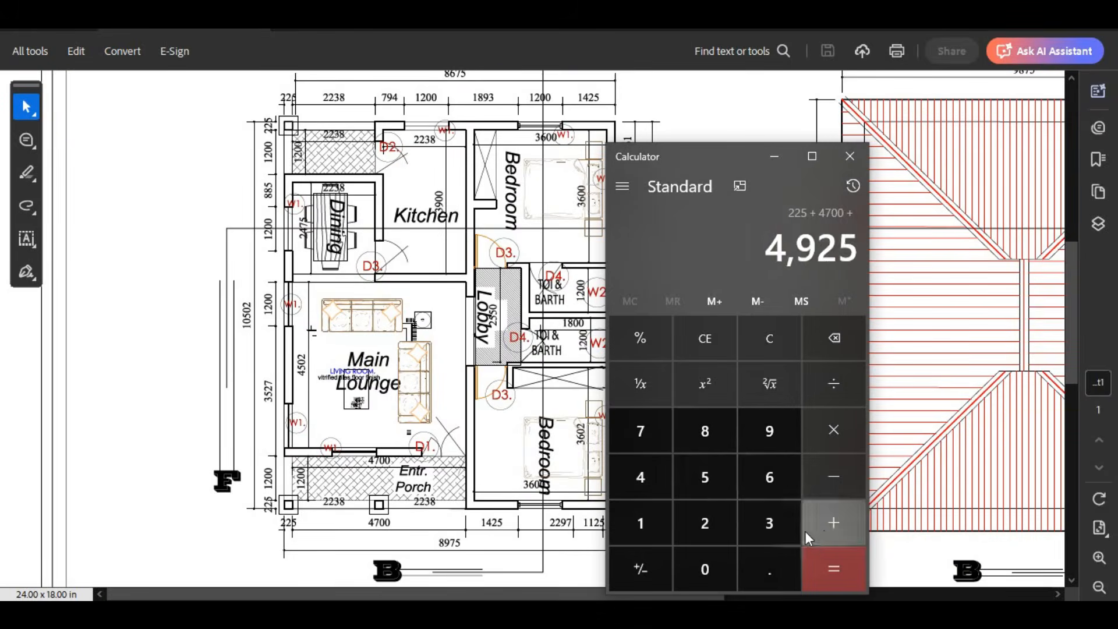
text(1425+)
drag(740, 145, 851, 129)
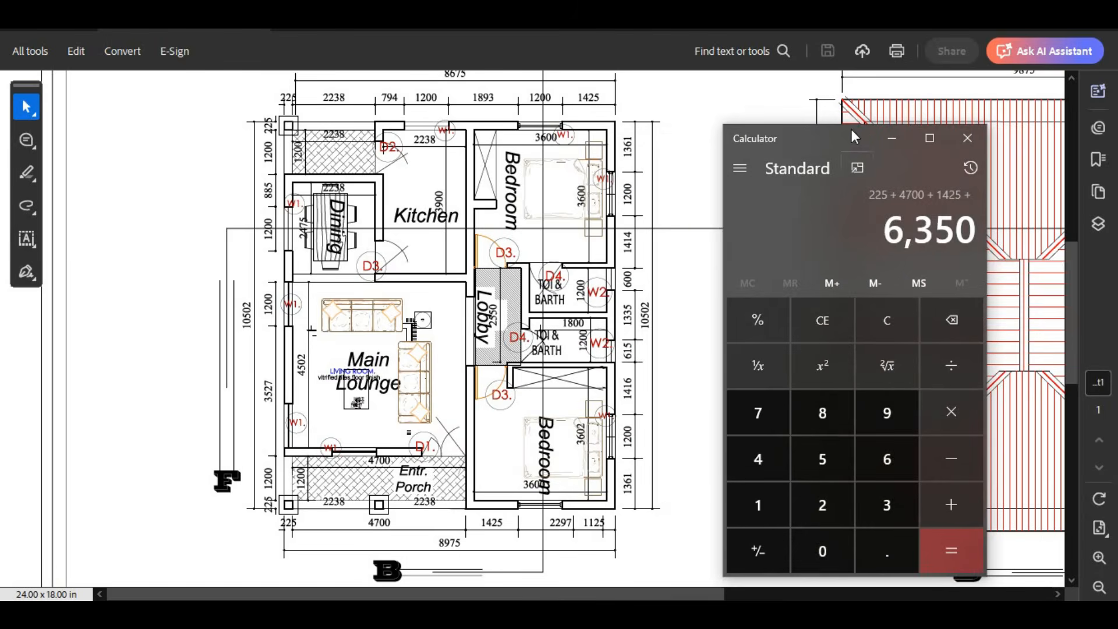
text(225+4700)
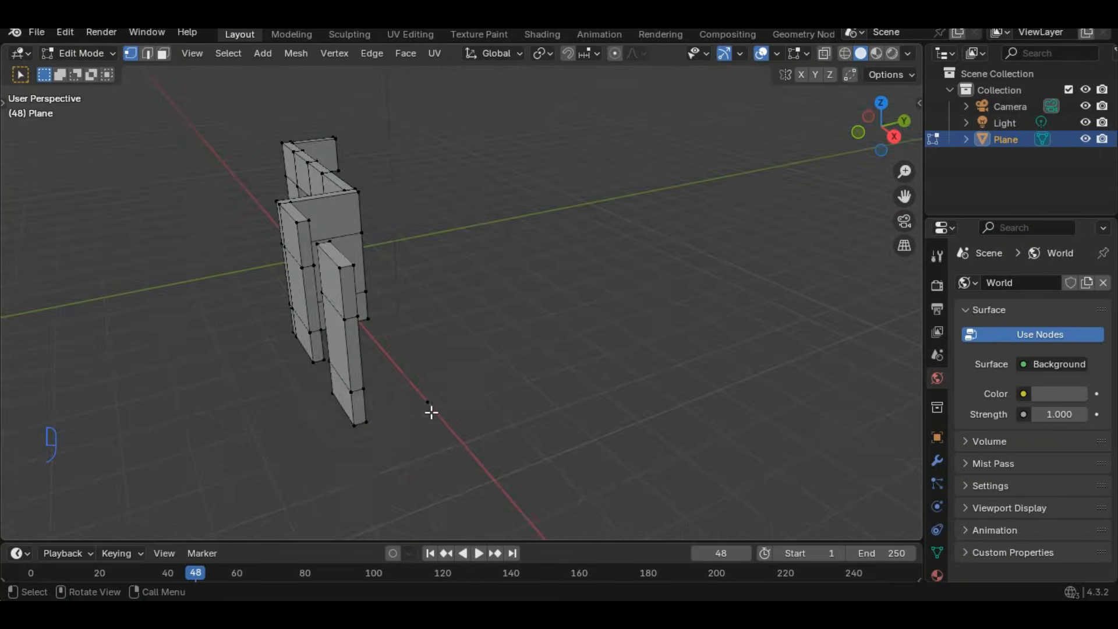
- Calculate 1425 minus 1125 and move the end face of the detached front wall piece 300 mm along X
middle_drag(431, 412, 494, 397)
click(494, 397)
key(alt+Tab)
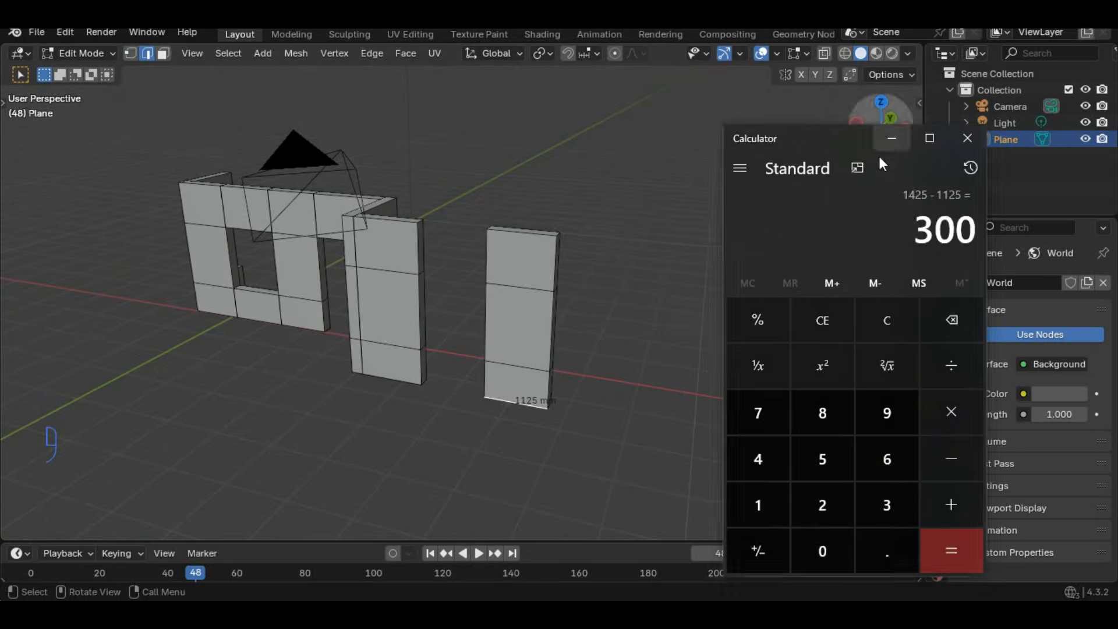
click(891, 138)
key(3)
shift+click(497, 396)
text(gx300)
key(Return)
middle_drag(494, 398, 279, 326)
- Duplicate the vertical edges at the inner corner of the detached front wall piece 1425 mm along Y
click(278, 326)
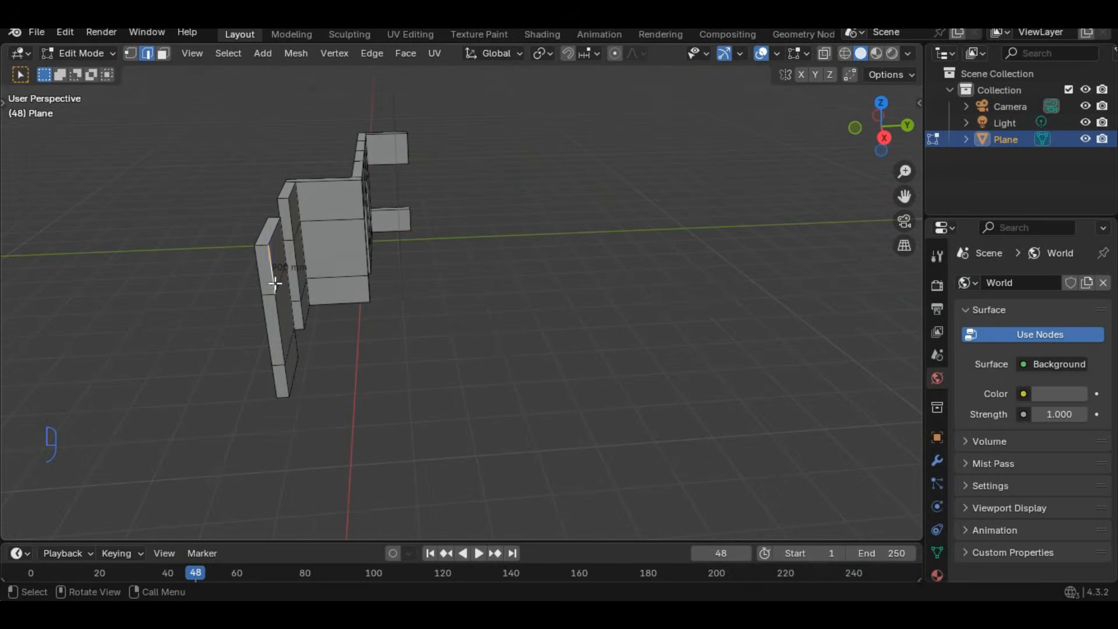
shift+click(279, 330)
shift+click(288, 381)
key(shift+d)
key(y)
key(1)
key(4)
key(2)
key(5)
key(Return)
- Extrude the copied vertical edges -1425 mm along Y to form the first side wall segment
key(e)
key(y)
key(minus)
key(1)
key(4)
key(2)
key(5)
key(Return)
- Shorten the new side wall segment to 1361 mm and duplicate its end face for the next segment
middle_drag(389, 403, 512, 408)
key(3)
click(532, 334)
key(g)
key(x)
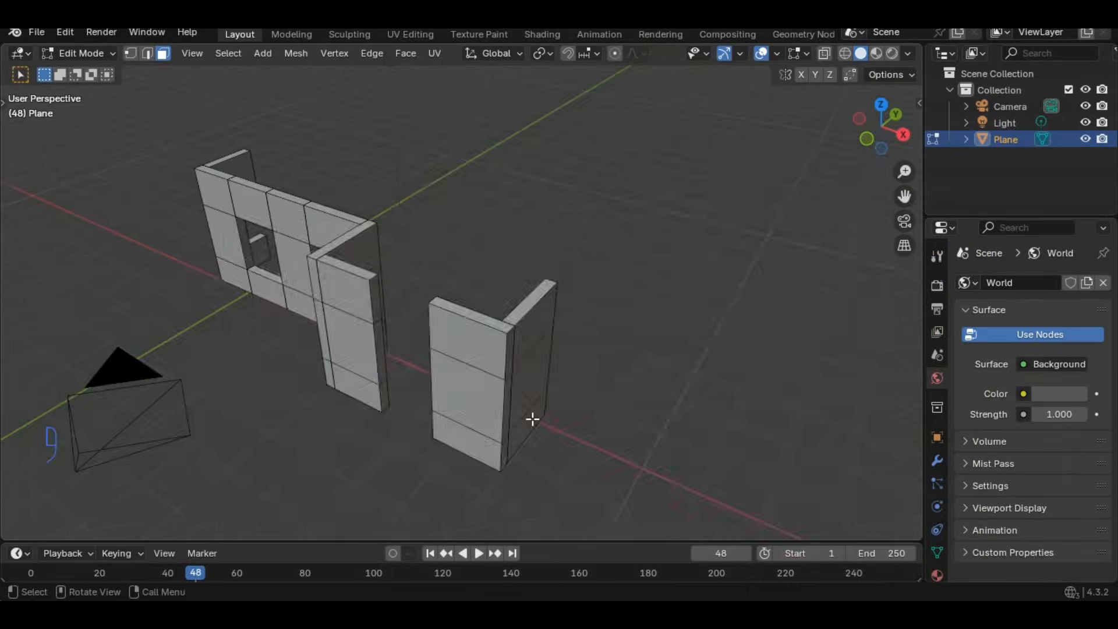
middle_drag(530, 417, 418, 380)
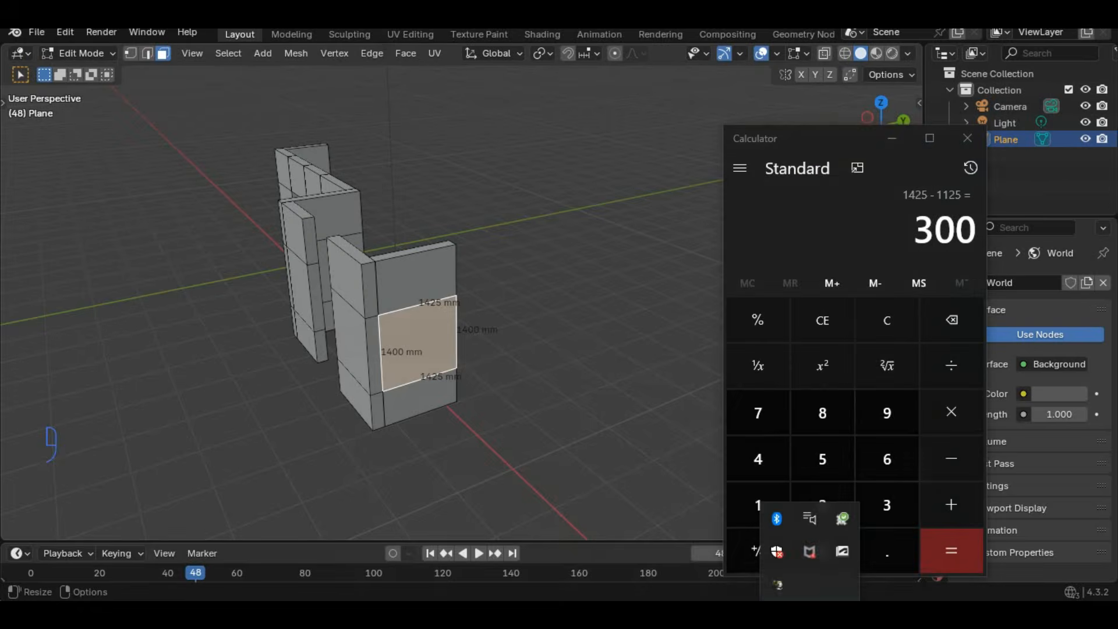
click(467, 340)
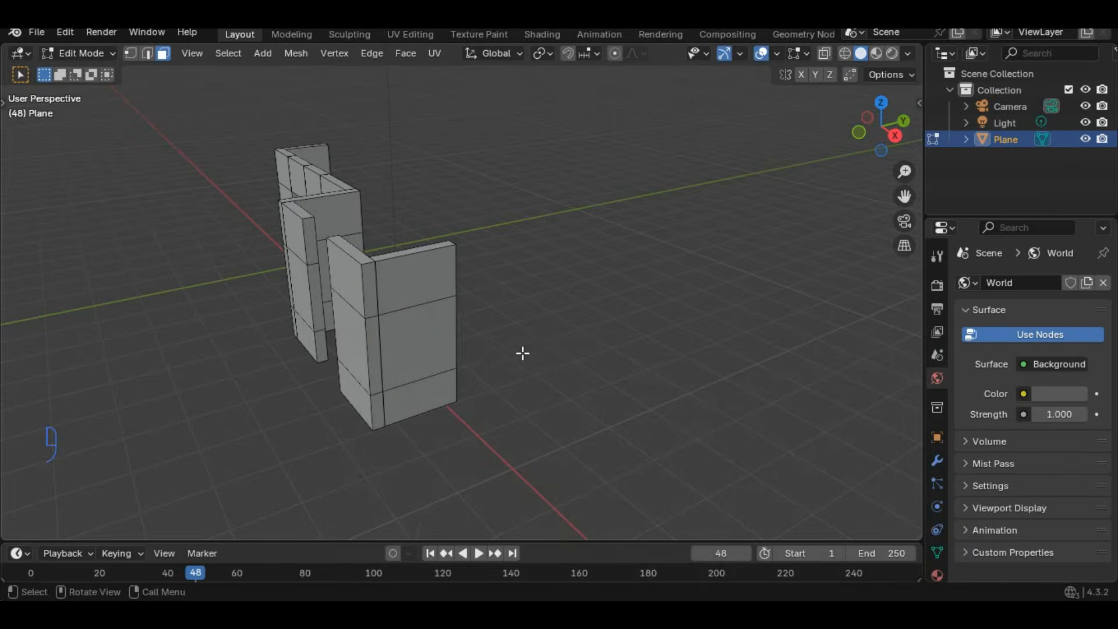
click(951, 458)
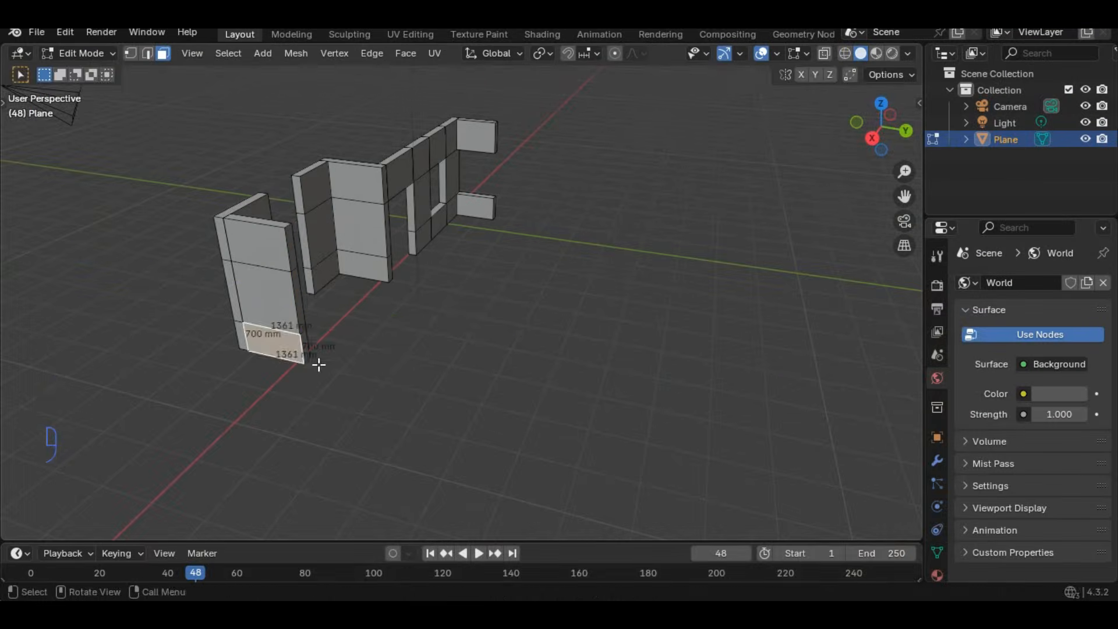
key(shift+d)
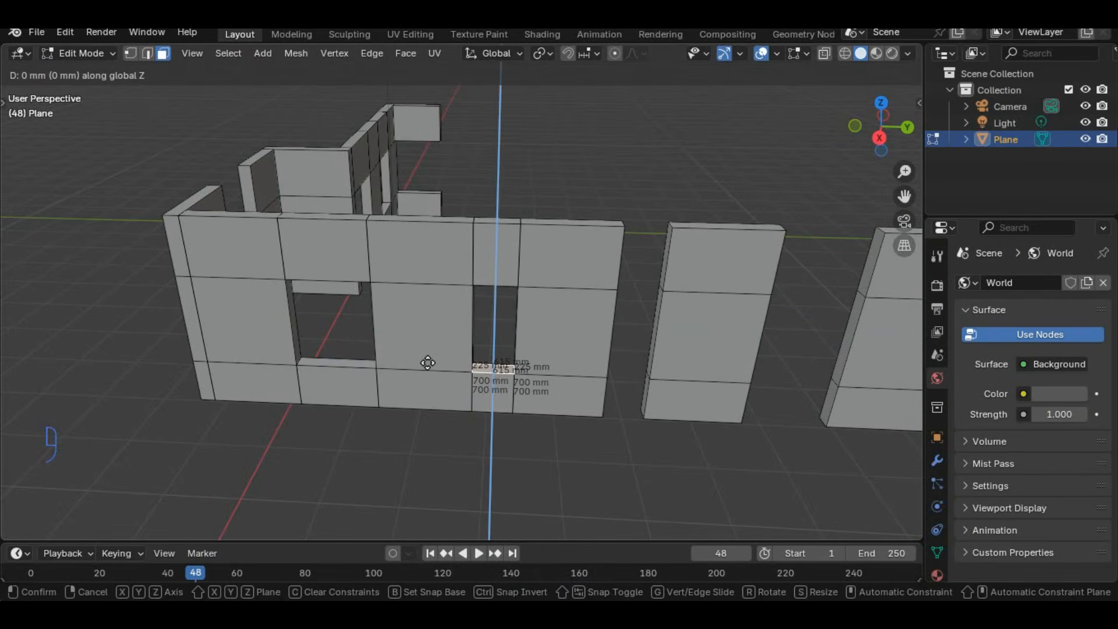
- Raise the sill of the narrow bathroom window opening in the side wall along Z
right_click(428, 362)
key(1)
click(472, 371)
key(g)
key(z)
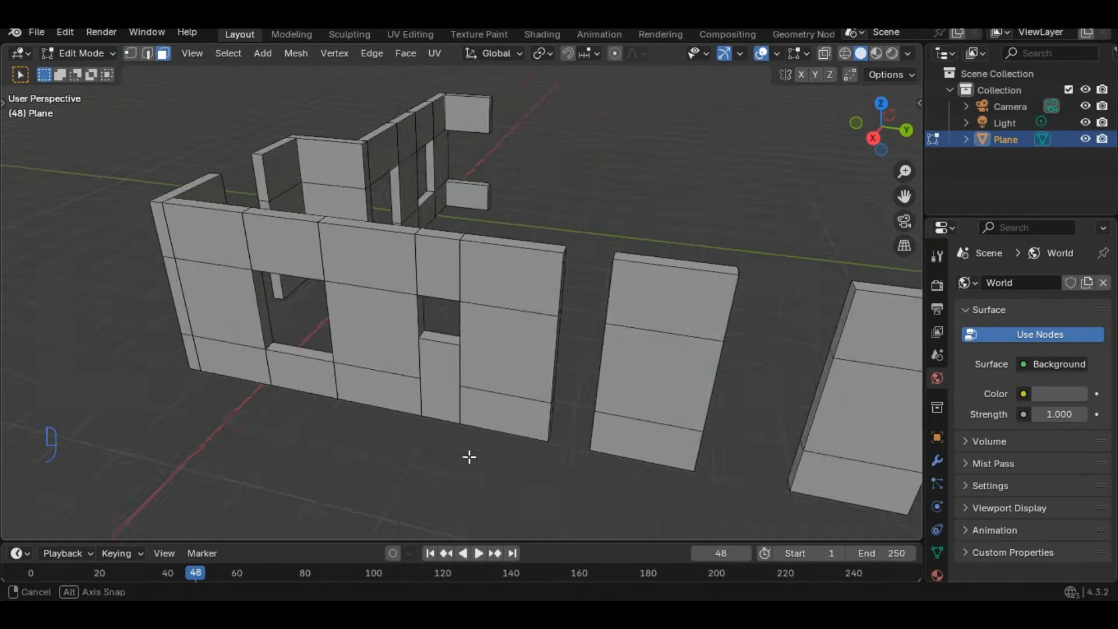
key(shift+d)
click(500, 313)
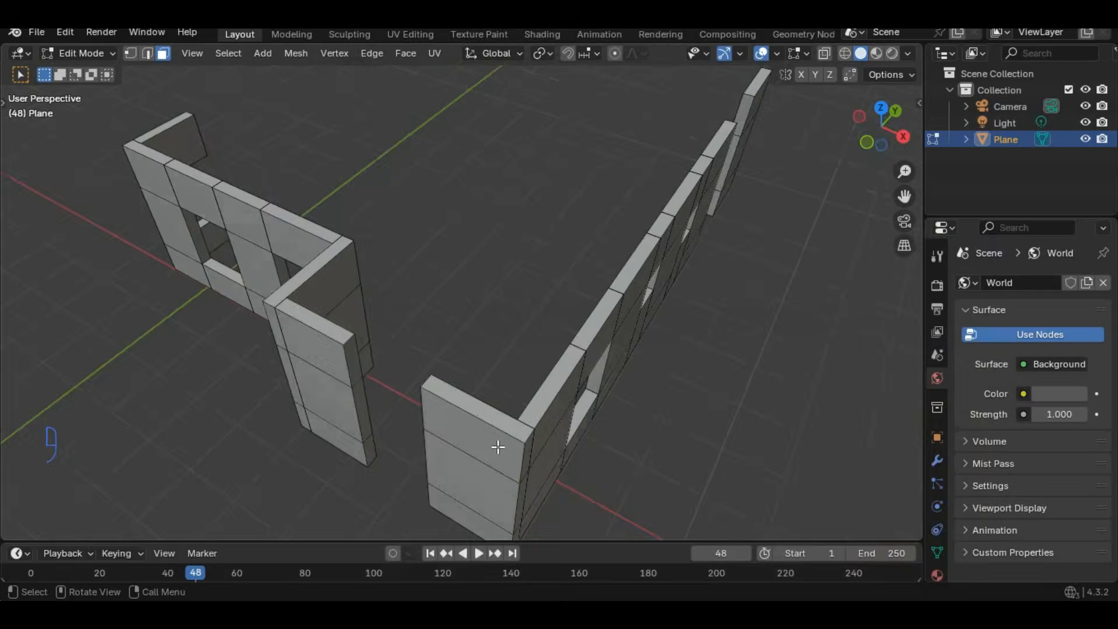
- Extrude the vertical edges on the side wall's inner face along X to form the bedroom partition
middle_drag(497, 444, 341, 221)
click(341, 222)
middle_drag(317, 276, 354, 302)
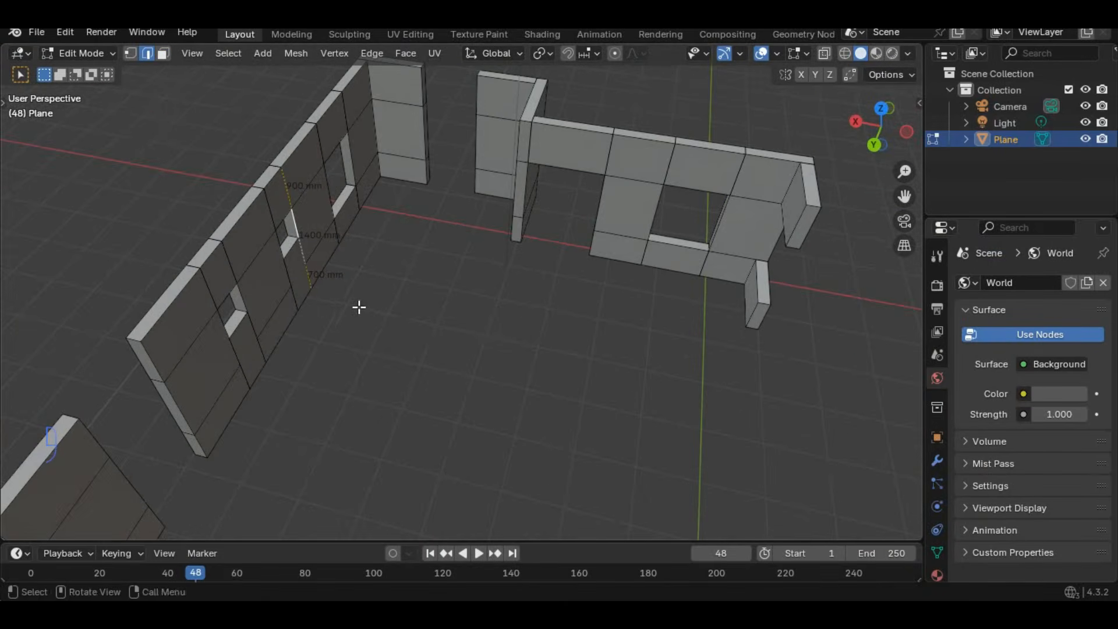
key(g)
key(x)
key(Return)
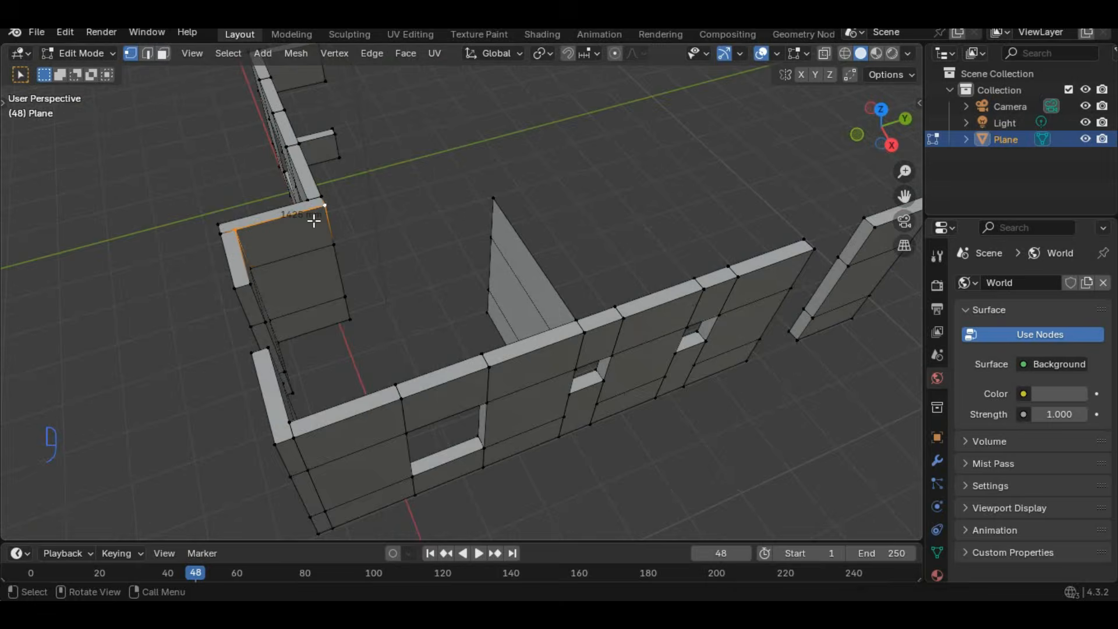
- Calculate 3602 minus 1425 and extend the wall between lounge and bedroom along Y by that length
scroll(314, 221, up, 2)
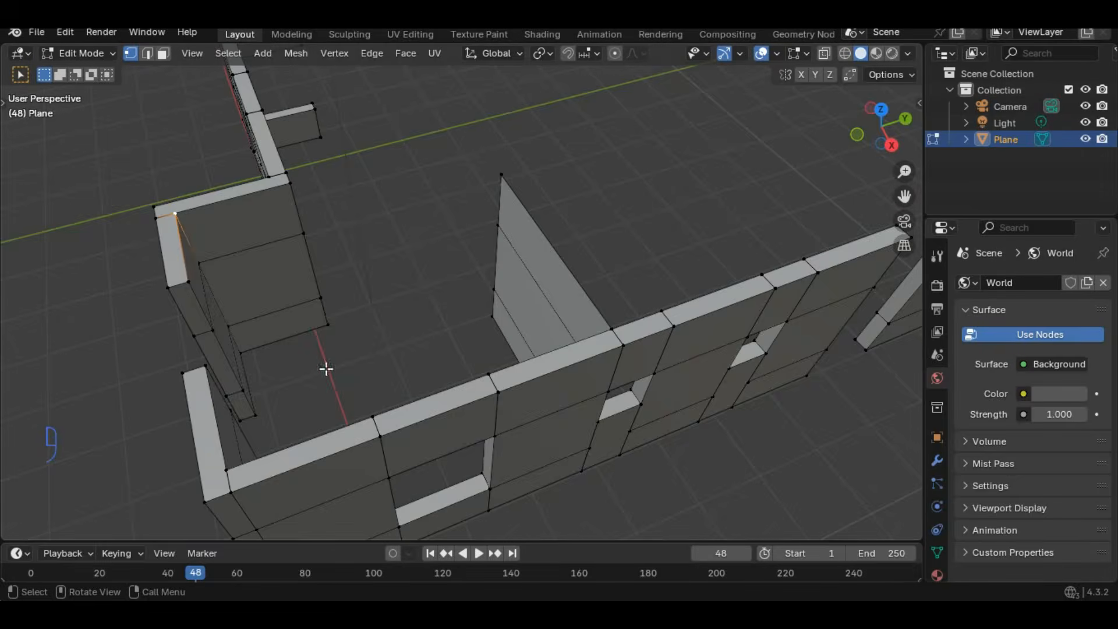
scroll(580, 229, up, 2)
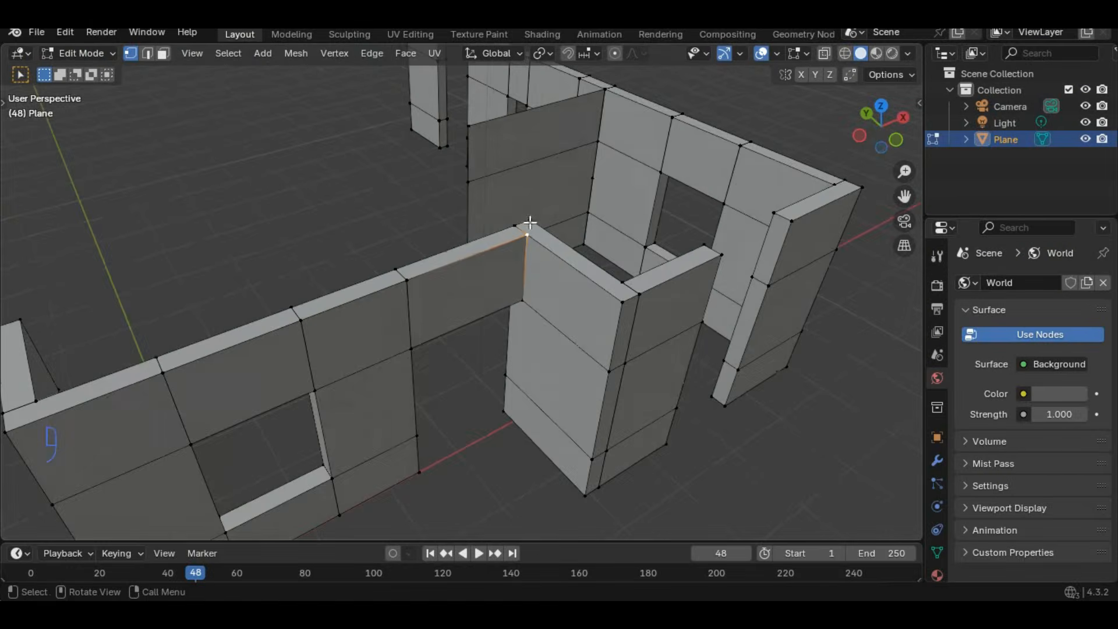
middle_drag(529, 230, 273, 337)
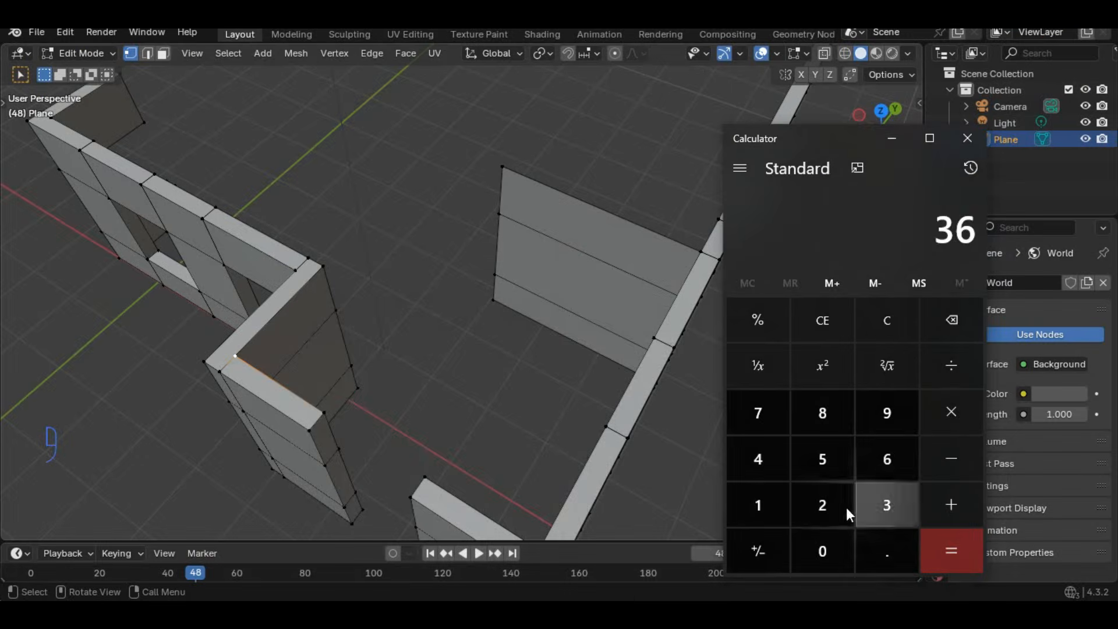
text(02-1425=)
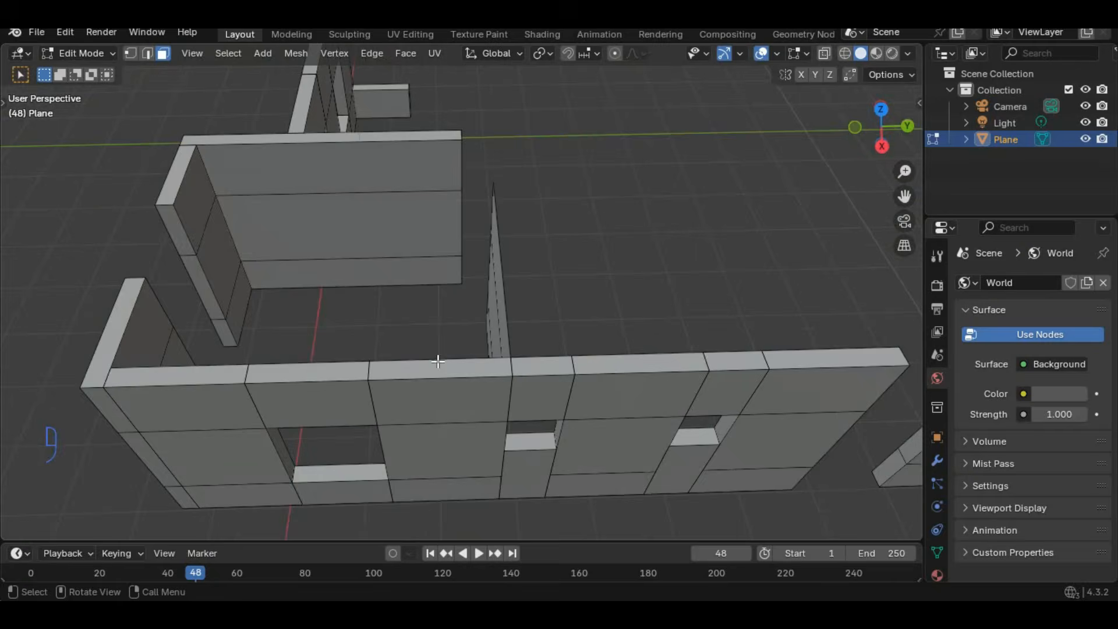
middle_drag(439, 364, 515, 279)
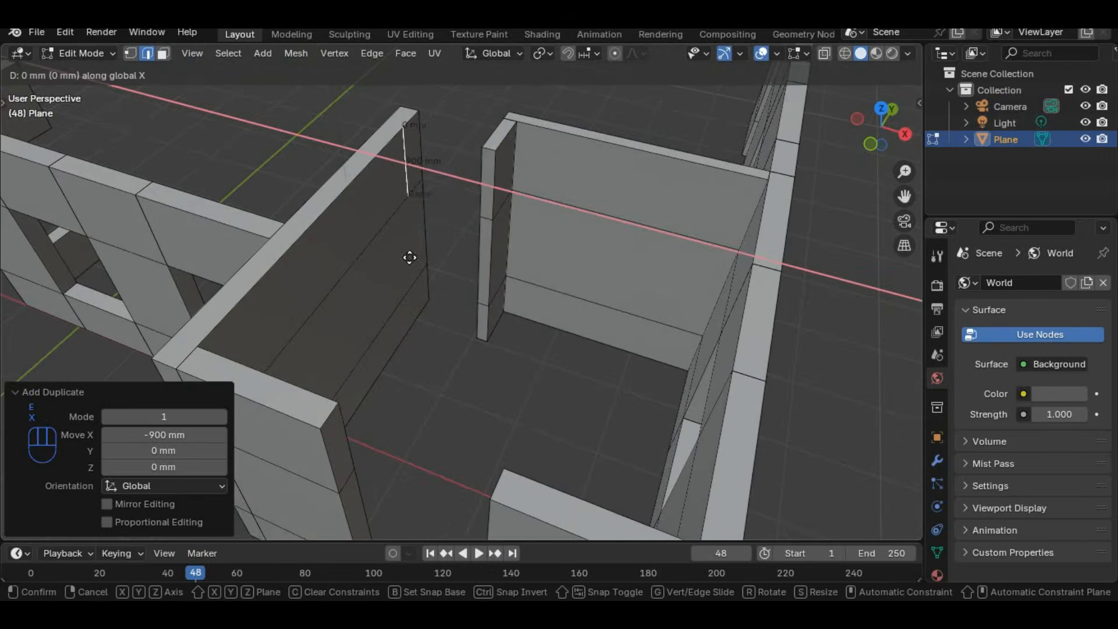
- Extrude the upper edge beside the bedroom doorway along X to form the header above the door
middle_drag(382, 257, 494, 251)
click(430, 186)
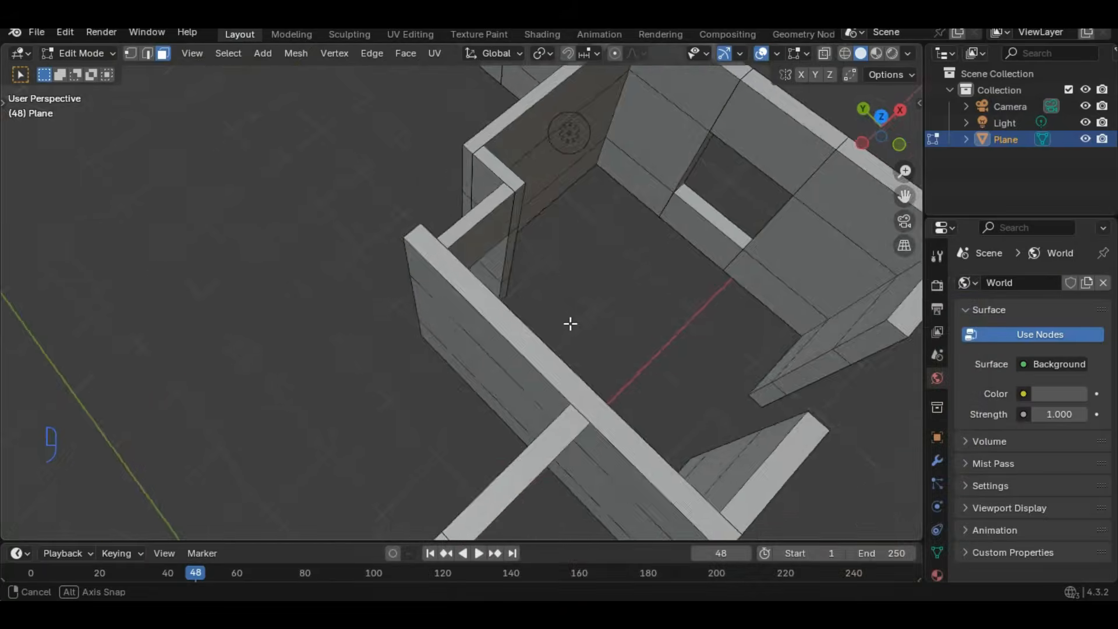
middle_drag(570, 322, 350, 280)
click(339, 383)
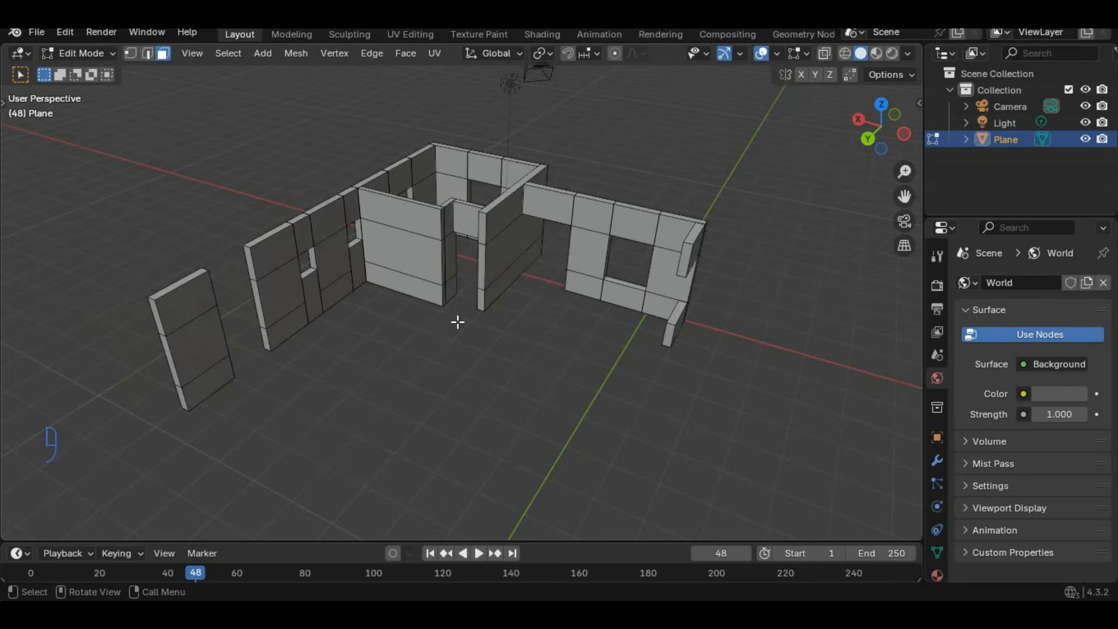
- Duplicate the bedroom partition along Y to form the wall between the two bathrooms
middle_drag(457, 320, 444, 289)
key(shift+d)
click(379, 294)
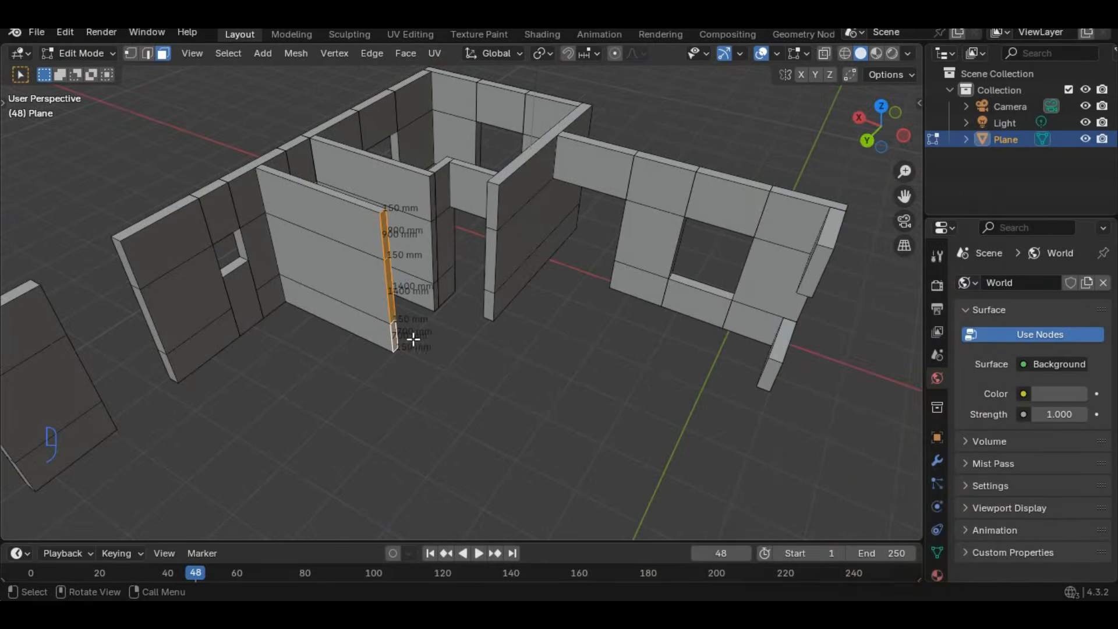
click(378, 405)
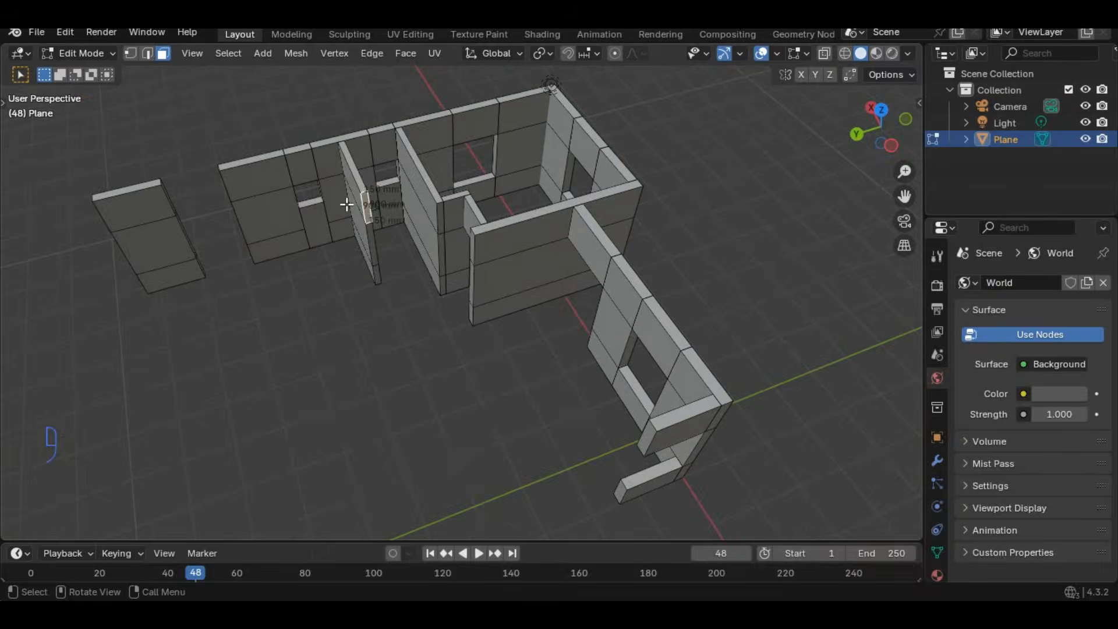
- Extrude the end edges of the bathroom partition -300 mm along Y and duplicate the resulting end face along Y
key(2)
click(330, 238)
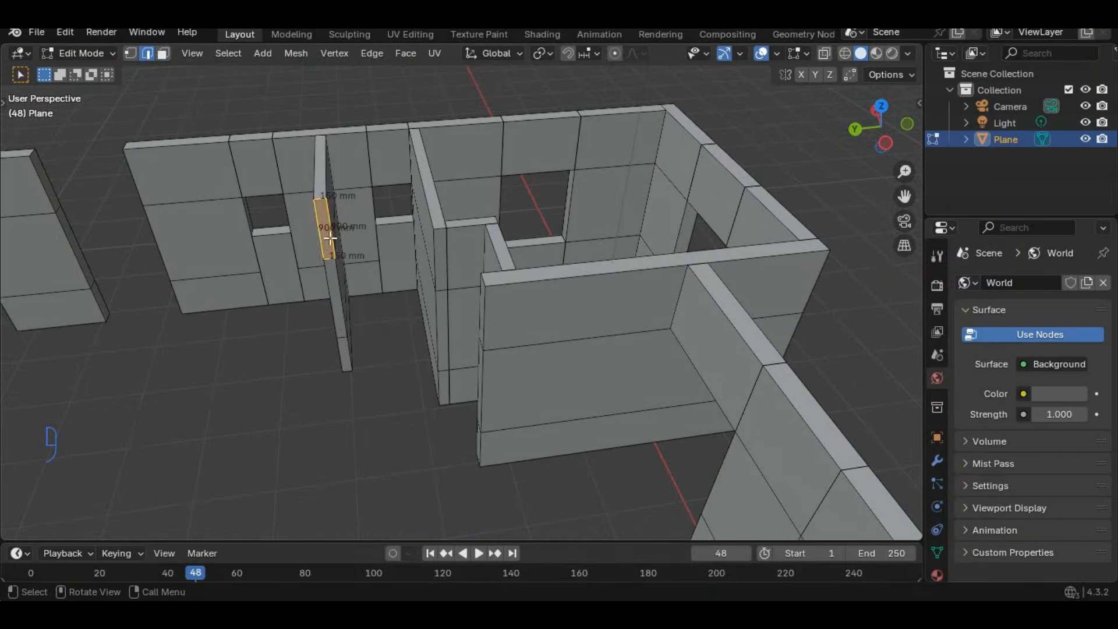
text(y-300)
key(Return)
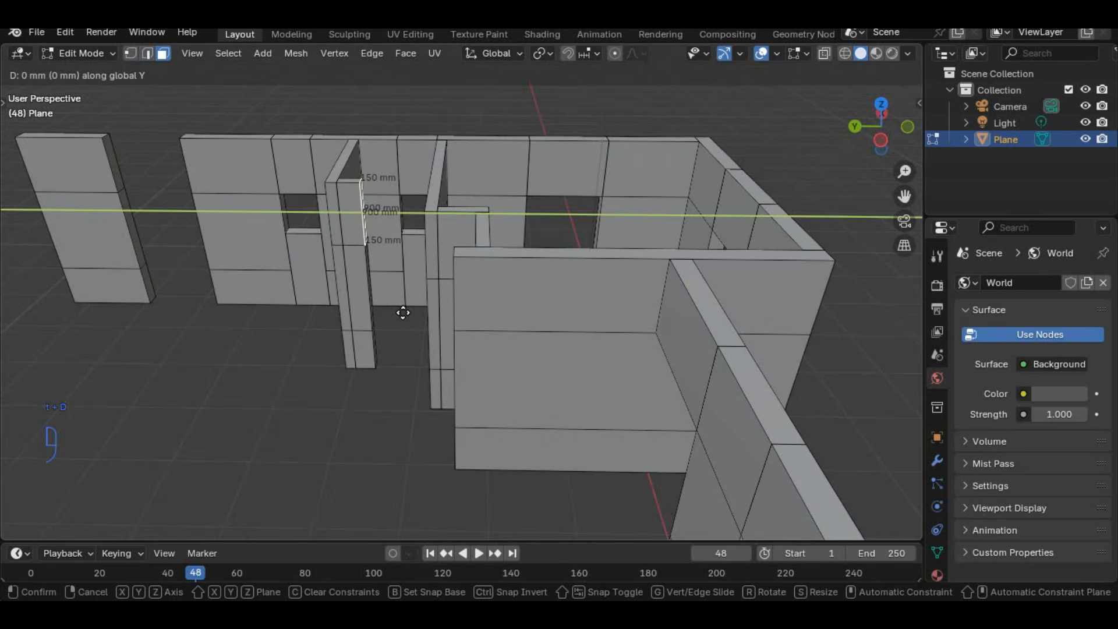
key(Return)
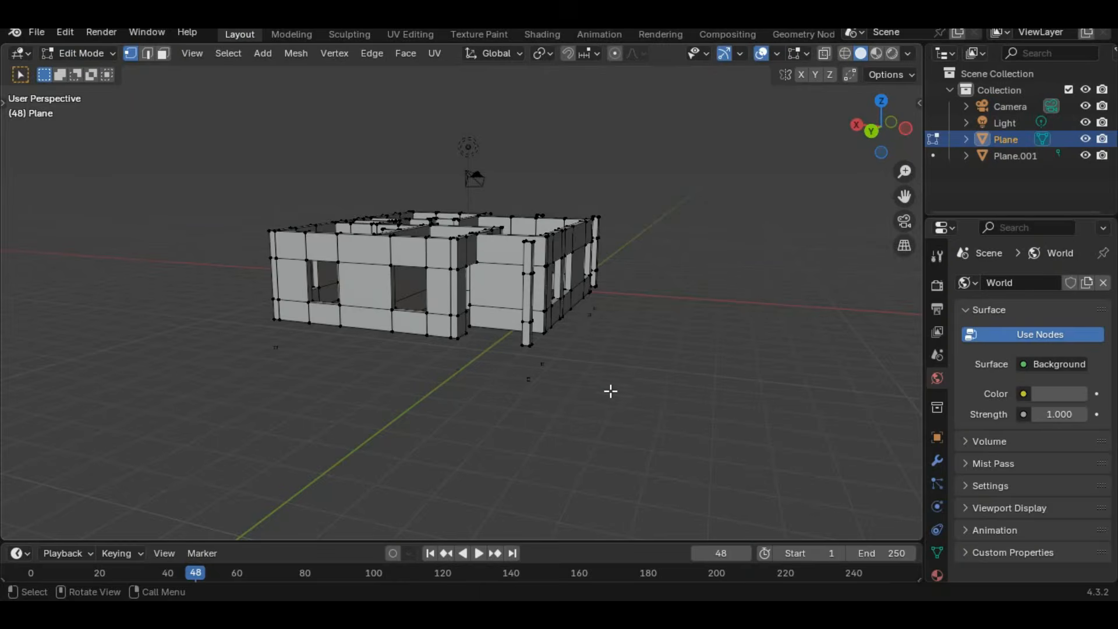
- Rename the wall object as Main house and the second plane object as foundation
double_click(1008, 139)
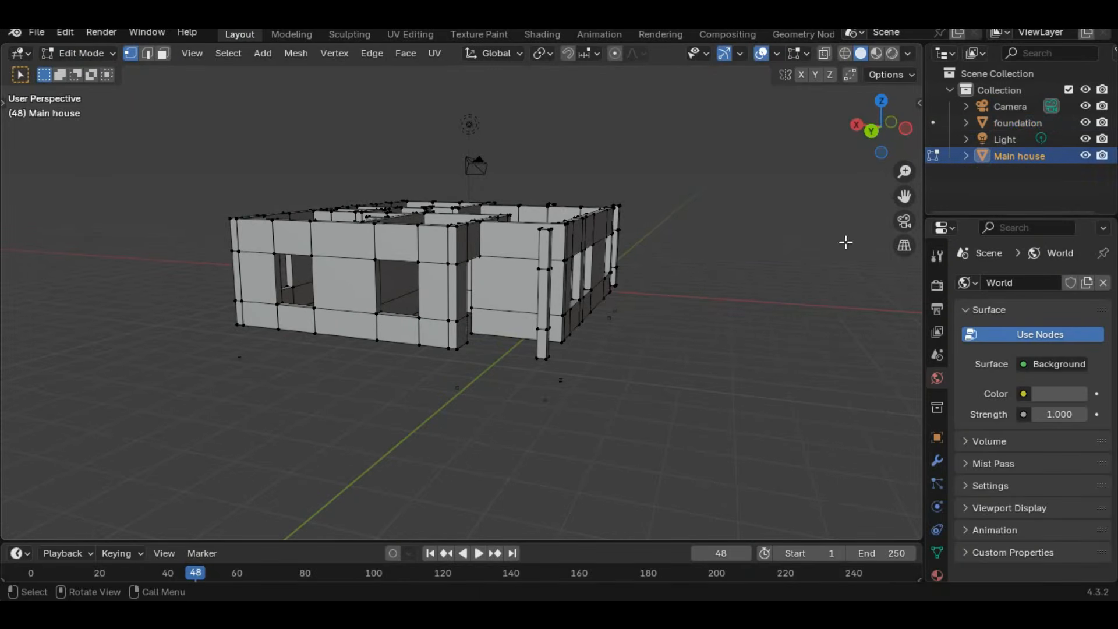
middle_drag(611, 369, 395, 449)
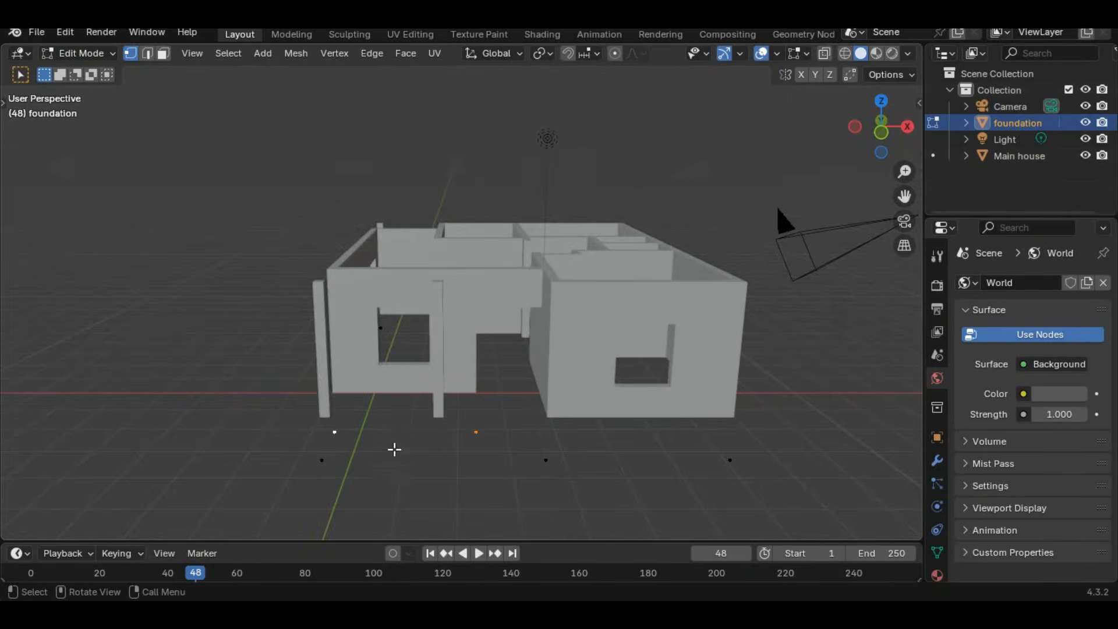
- Join the foundation's corner vertices, extruding the rear porch vertex 2238 mm along X and connecting it to the neighbouring vertex
click(541, 456)
middle_drag(542, 456, 561, 445)
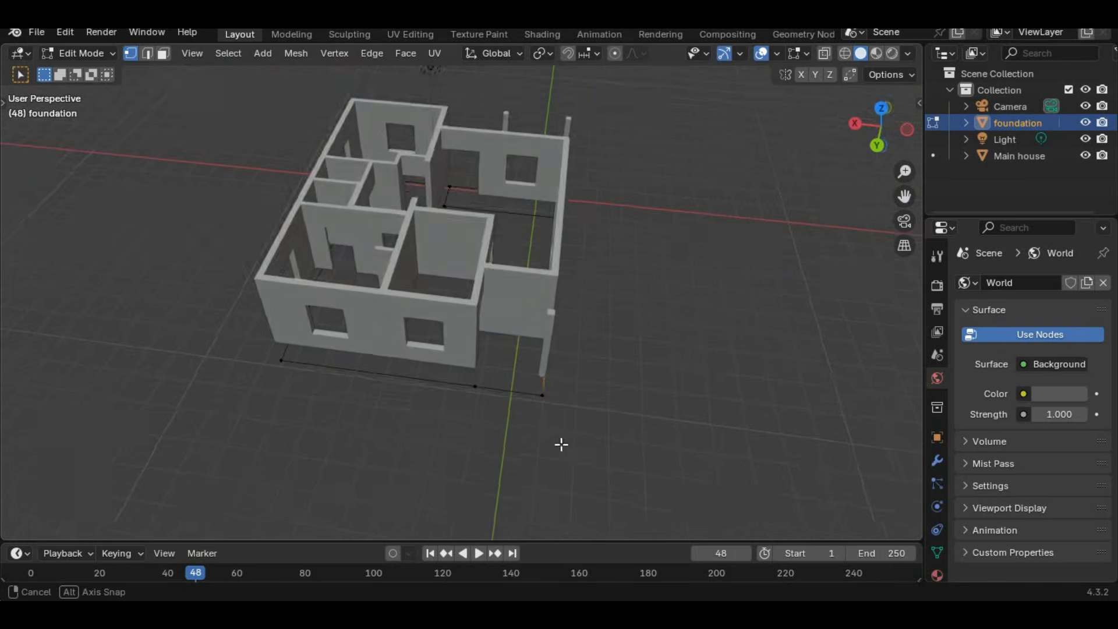
middle_drag(469, 372, 428, 362)
key(1)
click(532, 380)
key(e)
key(x)
key(2)
key(2)
key(3)
key(8)
key(Return)
shift+click(449, 391)
key(f)
- Extrude from the foundation's bedroom side -4450 mm along X and join the resulting inner edge to the outline
middle_drag(792, 436, 158, 101)
text(2)
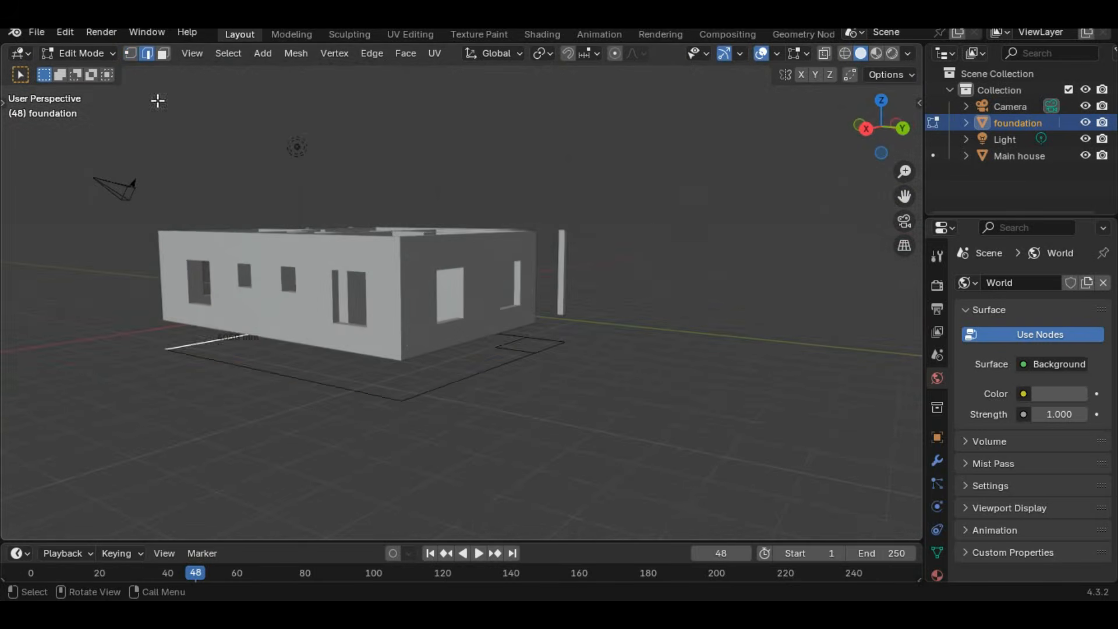
text(x-4450)
key(Return)
middle_drag(521, 400, 532, 392)
shift+click(274, 342)
key(f)
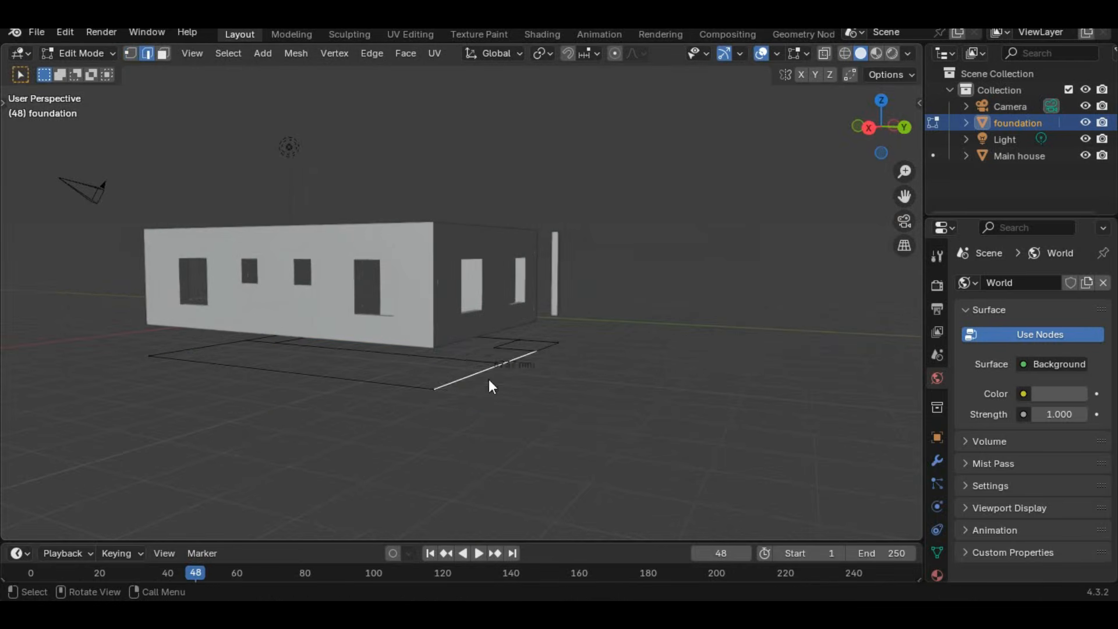
- Delete the foundation's long rear edge and offset the adjoining vertex 1150 mm along X
key(x)
click(488, 380)
middle_drag(452, 414, 422, 421)
key(1)
middle_drag(525, 365, 471, 365)
text(x1150)
key(Return)
- Duplicate the front porch corner vertex 2238 mm along X and delete the surplus porch vertices
middle_drag(629, 408, 619, 429)
click(637, 449)
key(shift+d)
key(x)
key(2)
click(618, 439)
shift+click(600, 412)
key(x)
click(596, 414)
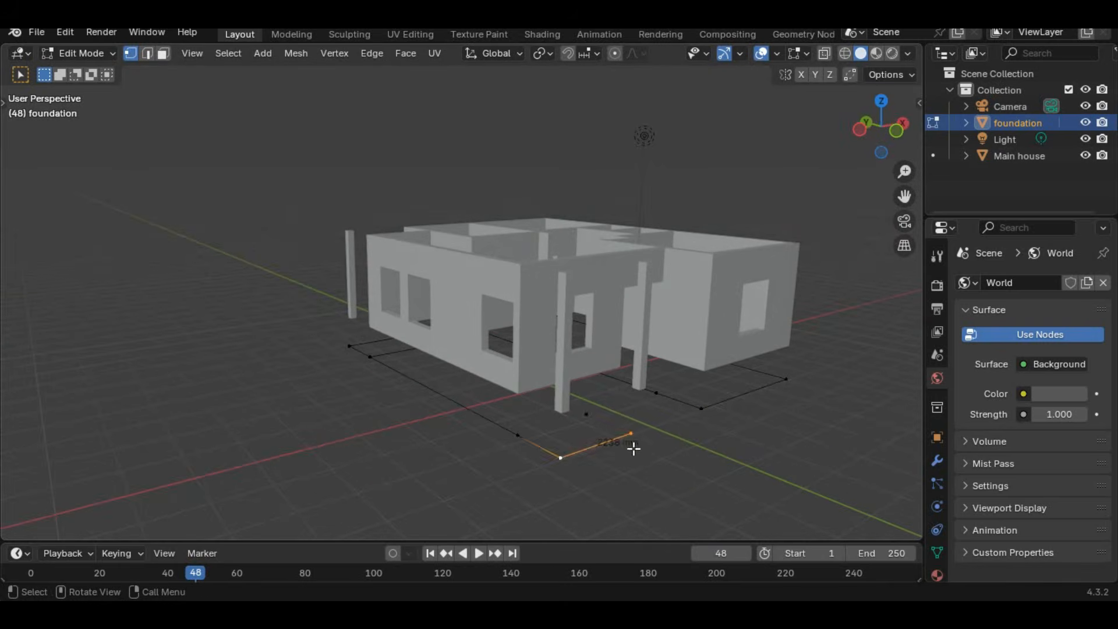
- Fill the closed foundation outlines with floor faces
middle_drag(532, 452, 605, 432)
click(154, 58)
middle_drag(493, 366, 530, 421)
click(530, 422)
key(3)
scroll(417, 407, down, 2)
- Duplicate the foundation's floor faces together 10000 mm along Z
click(332, 402)
middle_drag(417, 407, 474, 426)
shift+click(373, 385)
shift+click(394, 377)
key(e)
key(z)
key(Return)
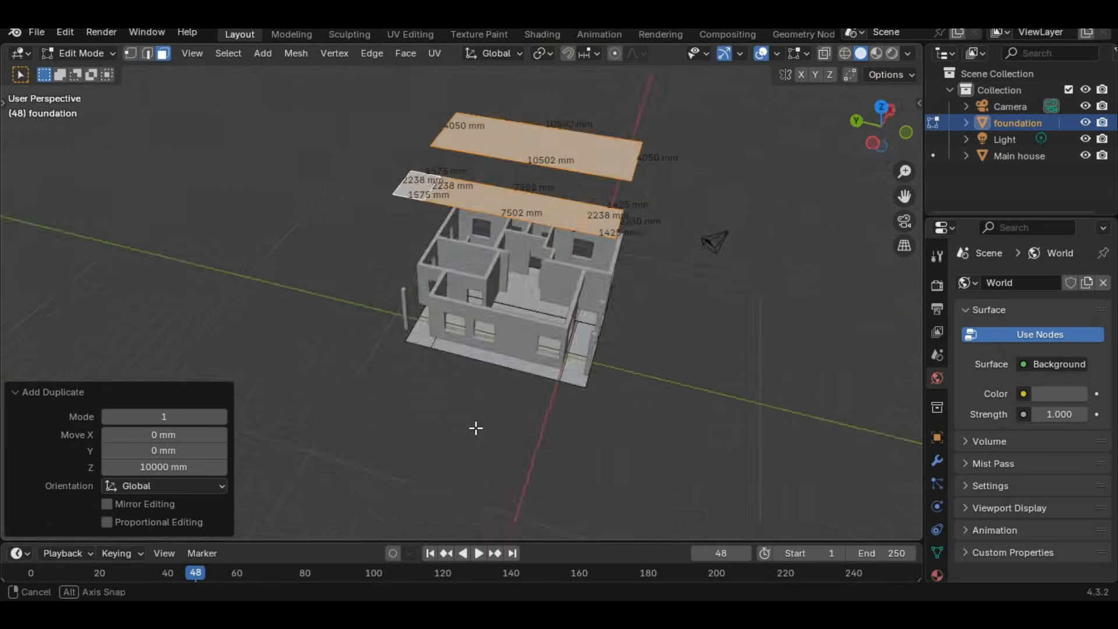
- Delete the raised copies of the foundation's floor faces
click(469, 152)
shift+click(679, 78)
key(x)
click(646, 169)
middle_drag(582, 361, 460, 303)
- Duplicate two of the foundation's floor faces 10000 mm along Z
click(428, 358)
shift+click(664, 347)
key(shift+d)
text(z10000)
middle_drag(664, 346, 482, 320)
key(Return)
- Duplicate the remaining foundation floor faces one at a time, 10000 mm along Z
click(437, 437)
middle_drag(437, 437, 481, 427)
key(shift+d)
text(z10000)
key(Return)
click(487, 355)
key(shift+d)
key(z)
middle_drag(486, 354, 527, 345)
- Delete the original floor faces at ground level and move the raised copies -10000 mm along Z
key(a)
mouse_move(419, 230)
middle_down()
mouse_move(406, 275)
mouse_move(420, 222)
middle_up()
key(x)
click(546, 286)
text(agz-10000)
key(Return)
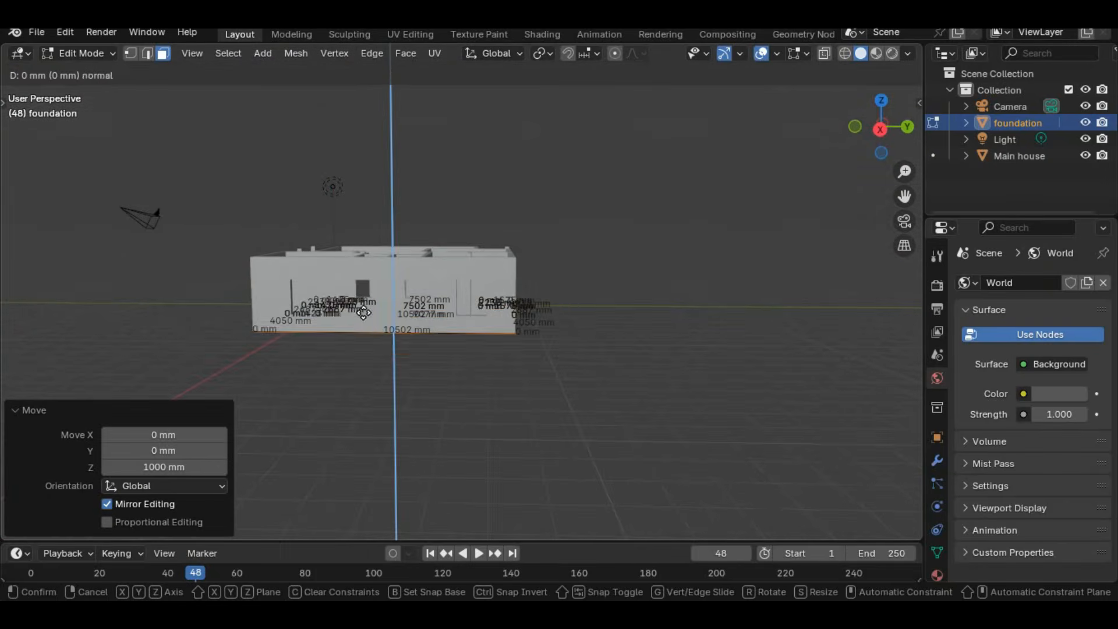
- Extrude the selected foundation faces along their normal, adjust two selected foundation parts along Z, and save the file
key(Return)
middle_drag(364, 310, 461, 299)
click(462, 299)
shift+click(524, 275)
middle_drag(525, 275, 375, 459)
key(g)
key(z)
click(462, 366)
key(Tab)
click(483, 422)
key(ctrl+s)
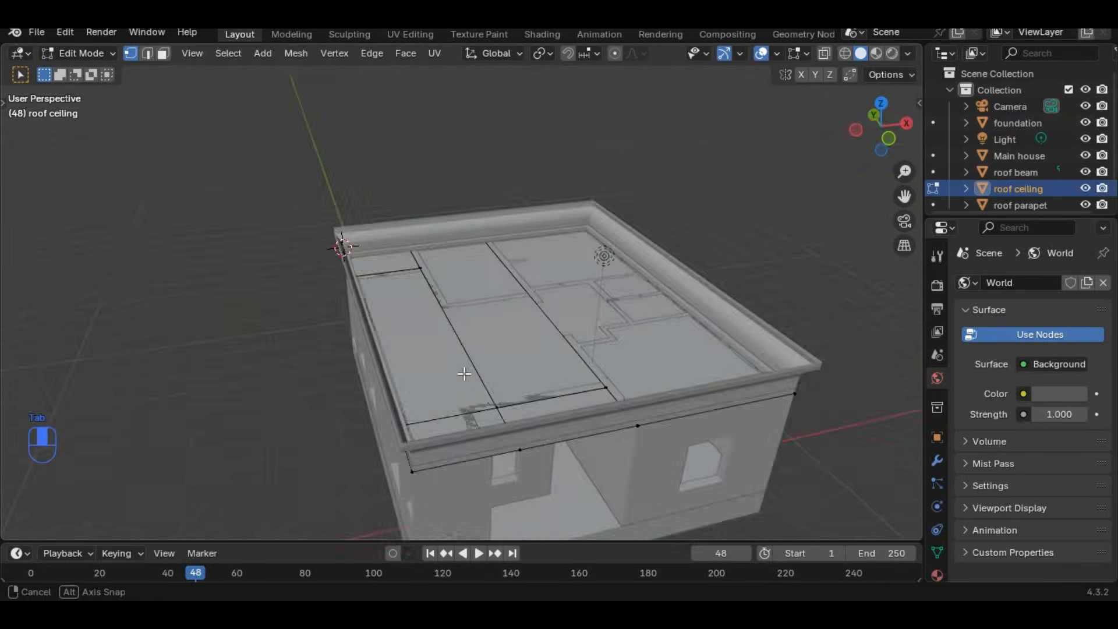
- Subdivide the raised edge above the roof ceiling with 2 cuts and delete its outer segments, leaving the middle one as the ridge
middle_drag(442, 326, 421, 349)
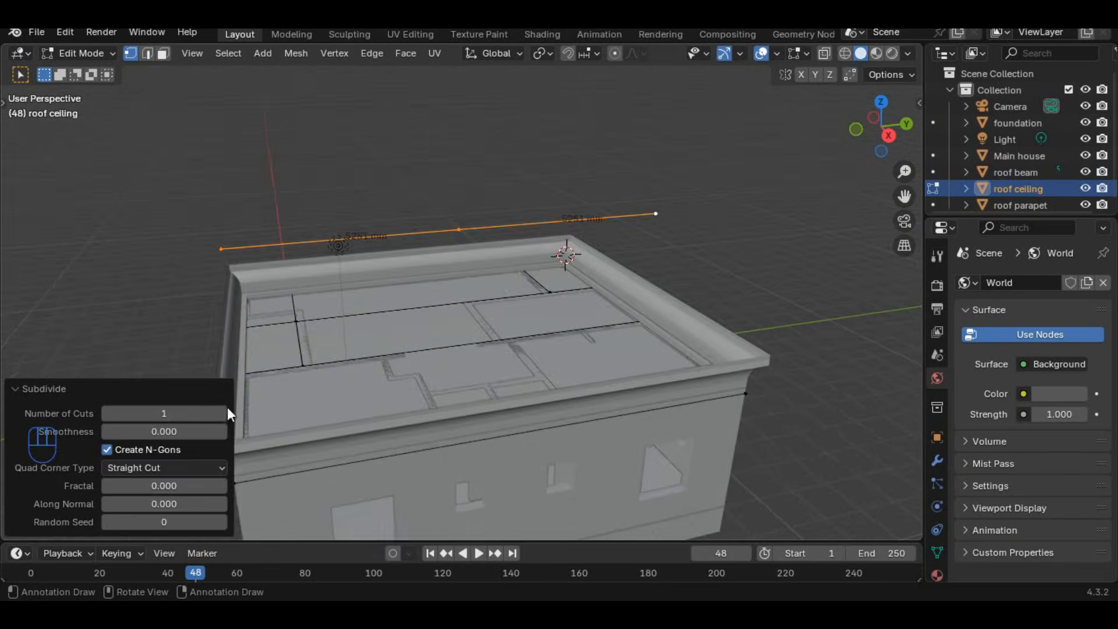
middle_drag(227, 407, 512, 256)
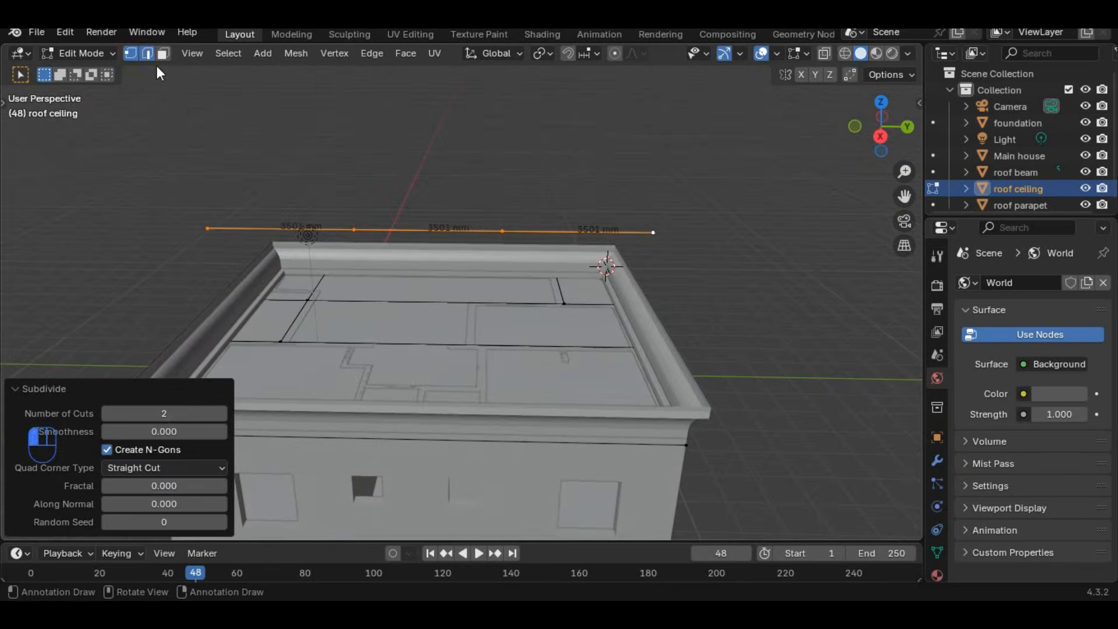
click(524, 246)
key(x)
click(525, 253)
click(356, 228)
middle_drag(221, 387, 228, 345)
- Duplicate the roof ceiling's outer edges upward along Z
click(163, 54)
click(331, 376)
middle_drag(332, 373, 699, 326)
key(2)
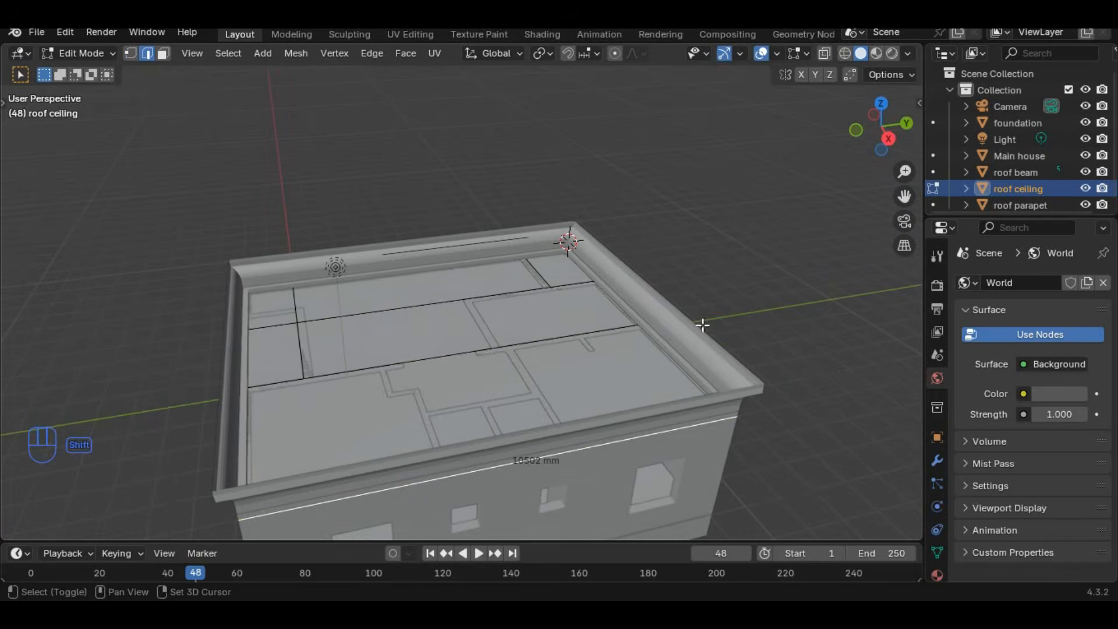
middle_drag(487, 351, 687, 354)
key(shift+d)
key(z)
click(661, 317)
middle_drag(661, 317, 396, 401)
- Delete the raised copies of the roof ceiling's outer edges
click(674, 267)
key(x)
click(539, 371)
middle_drag(379, 312, 619, 428)
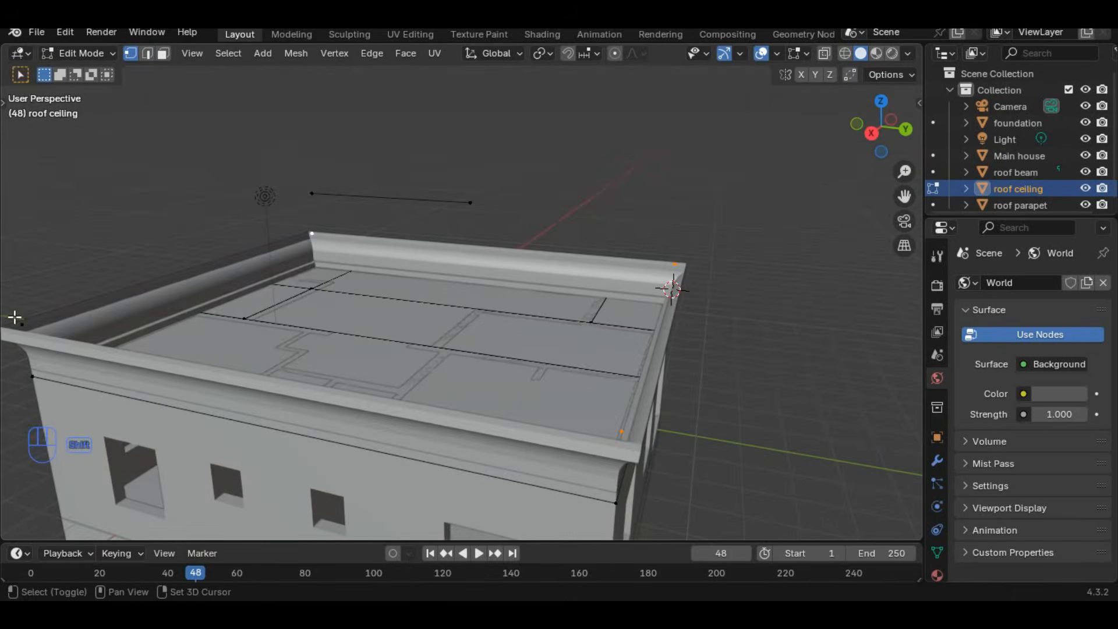
middle_drag(14, 317, 465, 400)
- Snap the 3D cursor to an upper outer corner vertex of the roof parapet
key(Tab)
click(358, 377)
key(Tab)
click(151, 384)
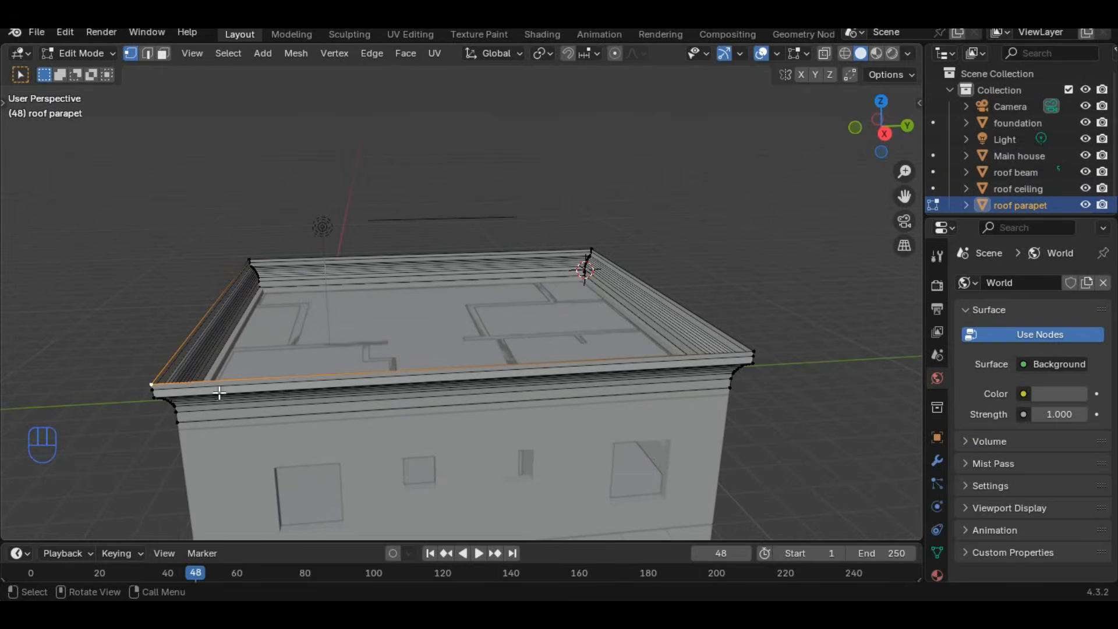
key(shift+s)
key(2)
- In the roof ceiling mesh, extrude an outline along the parapet's top edge, 9424 mm along X and 11027 mm along Y
key(Tab)
click(319, 232)
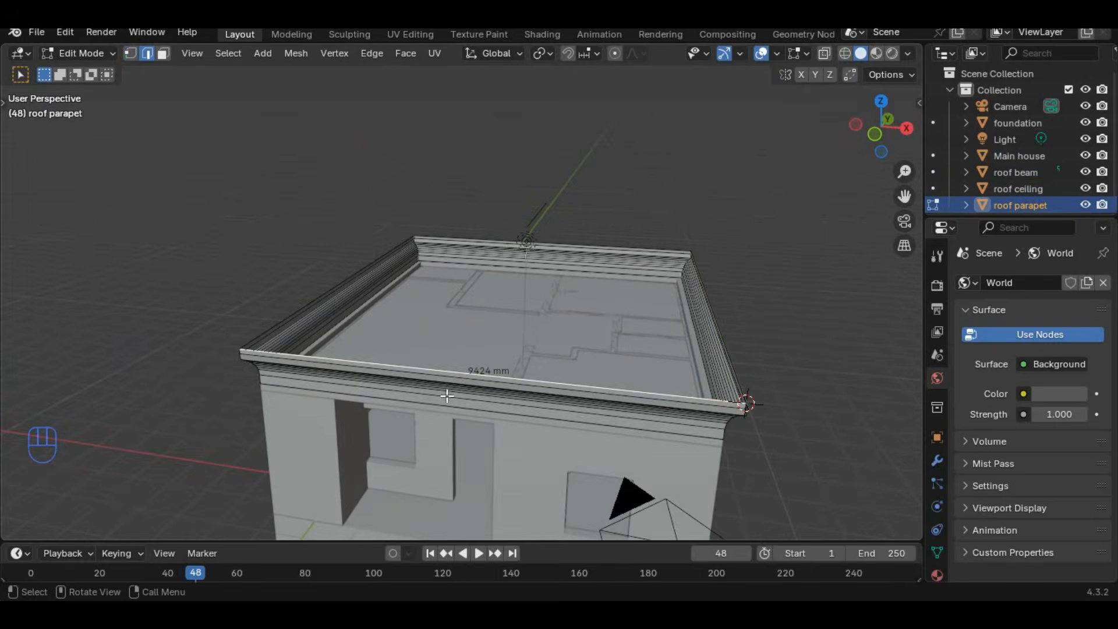
key(Tab)
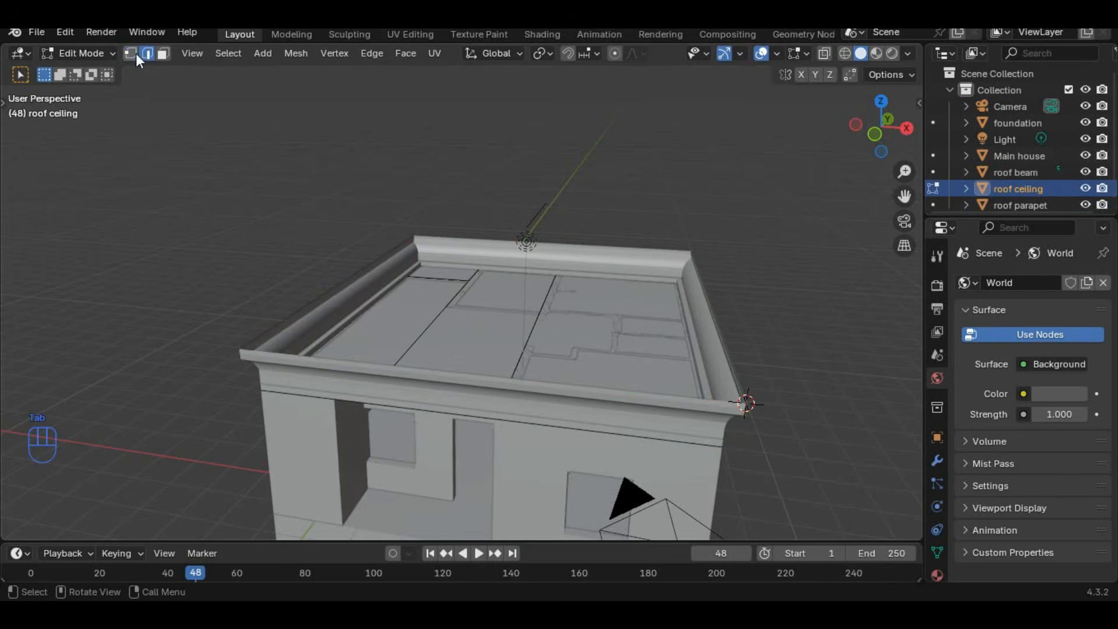
click(731, 413)
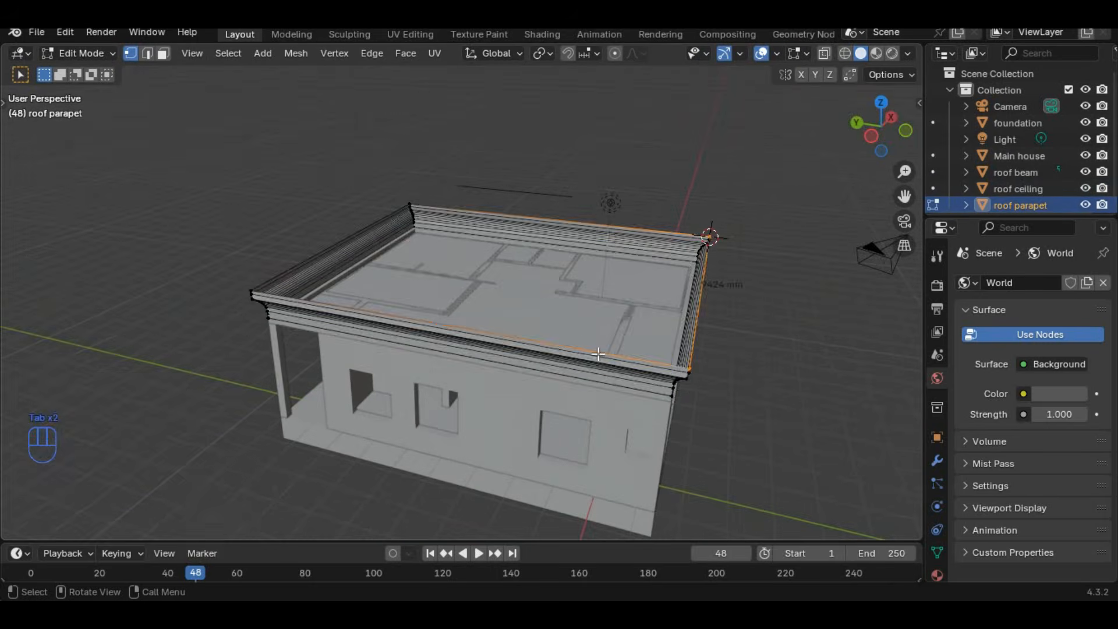
key(e)
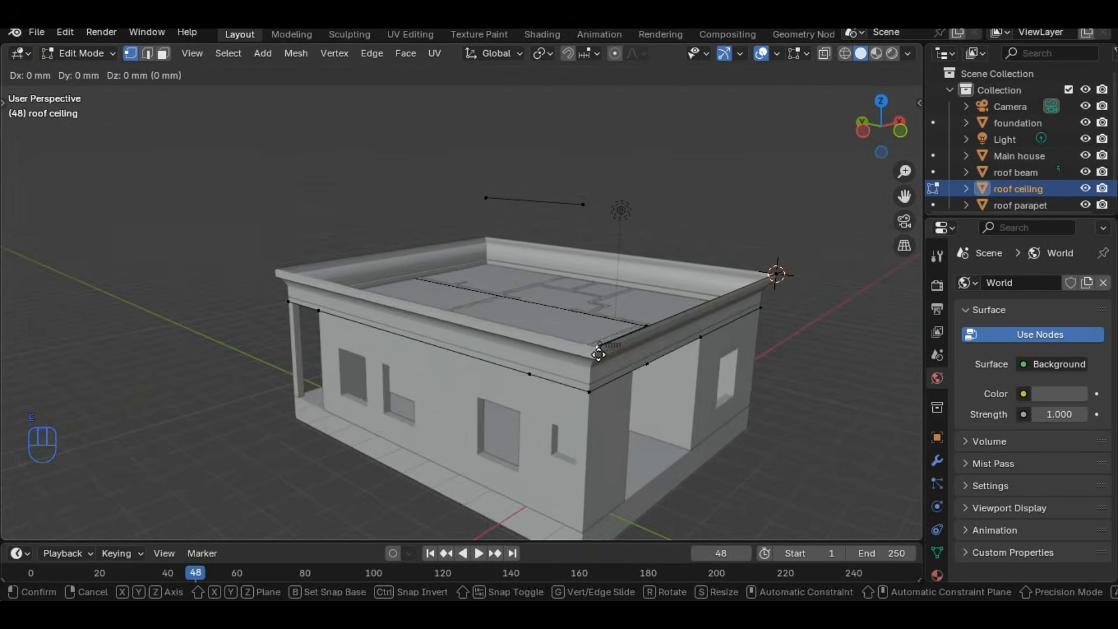
click(599, 354)
key(e)
key(e)
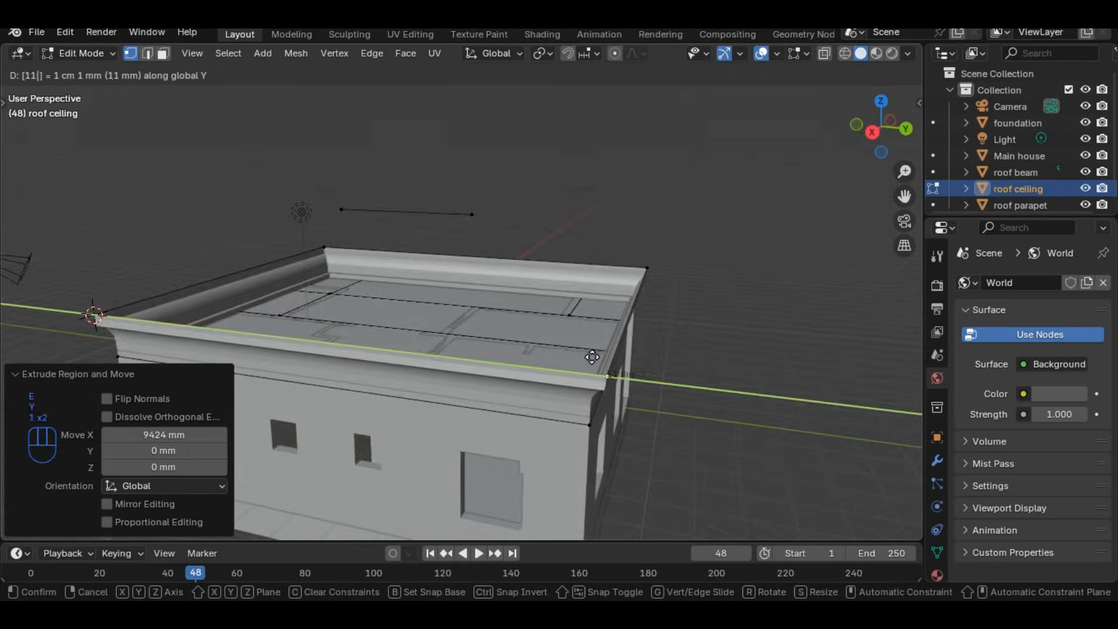
click(591, 354)
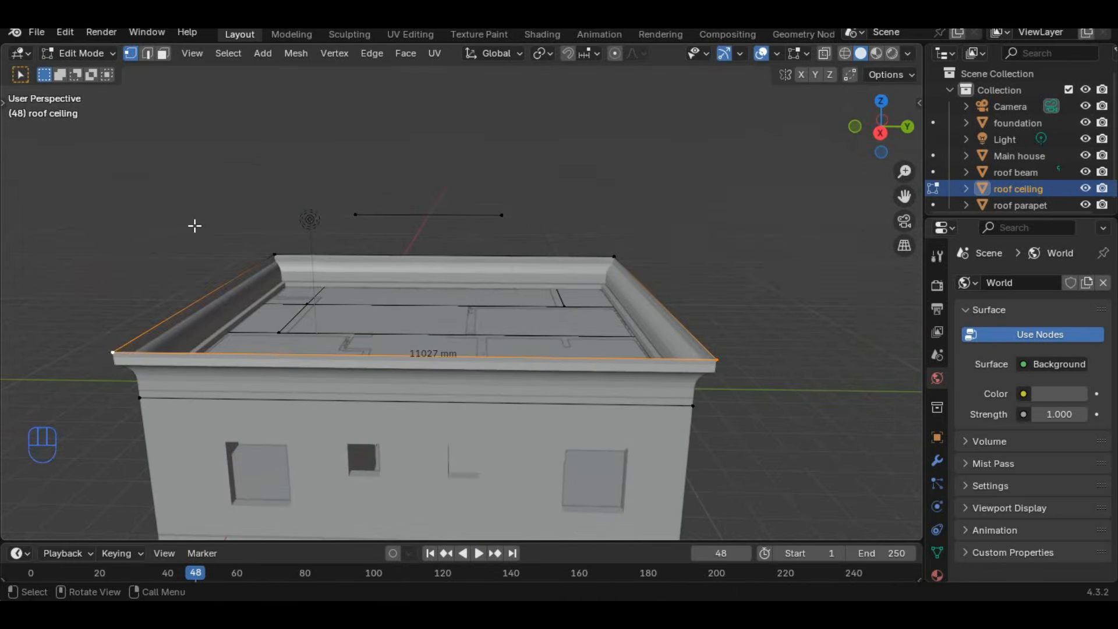
- Separate the parapet-top outline and the ridge edge into their own object and name it roof covering
middle_drag(195, 225, 508, 374)
key(2)
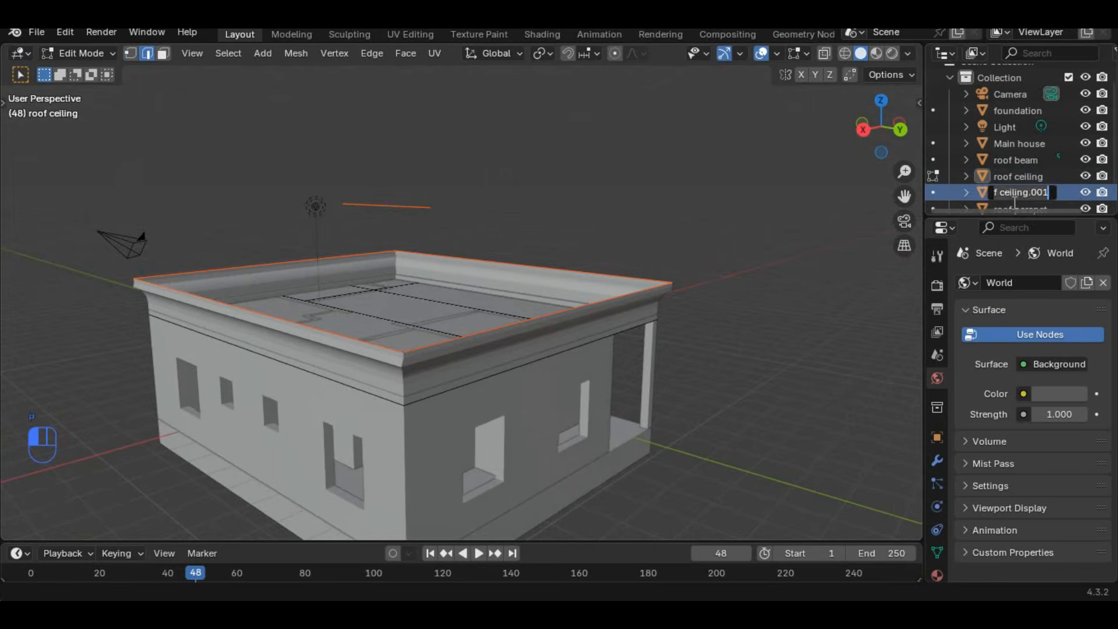
key(Return)
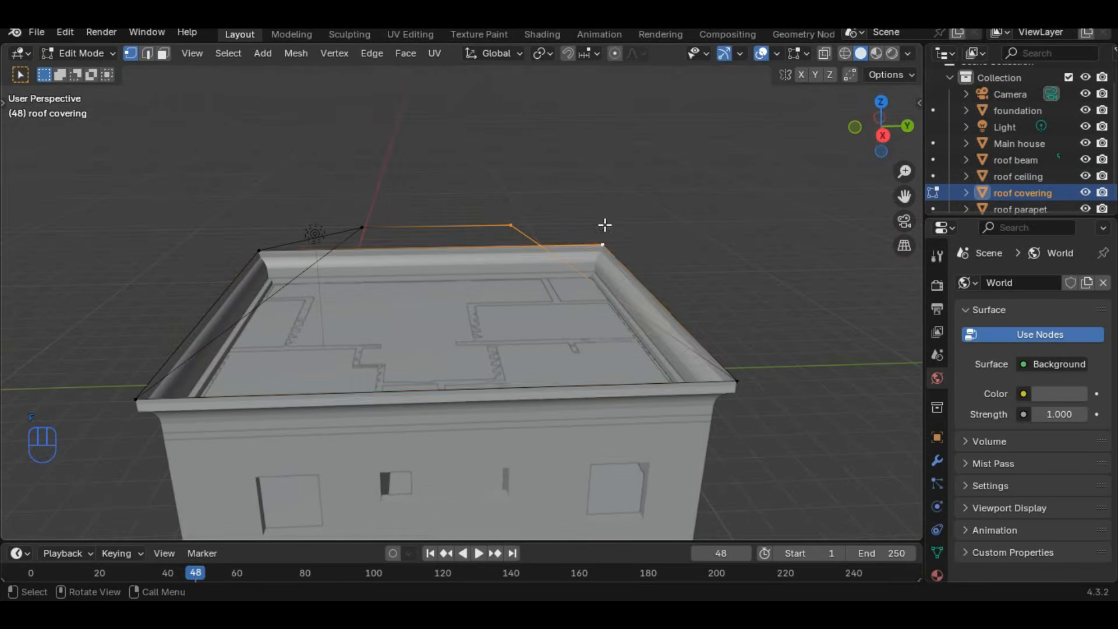
- Fill the sloping hip roof faces between the outline and the ridge, and adjust the ridge height along Z
key(2)
middle_drag(605, 225, 198, 116)
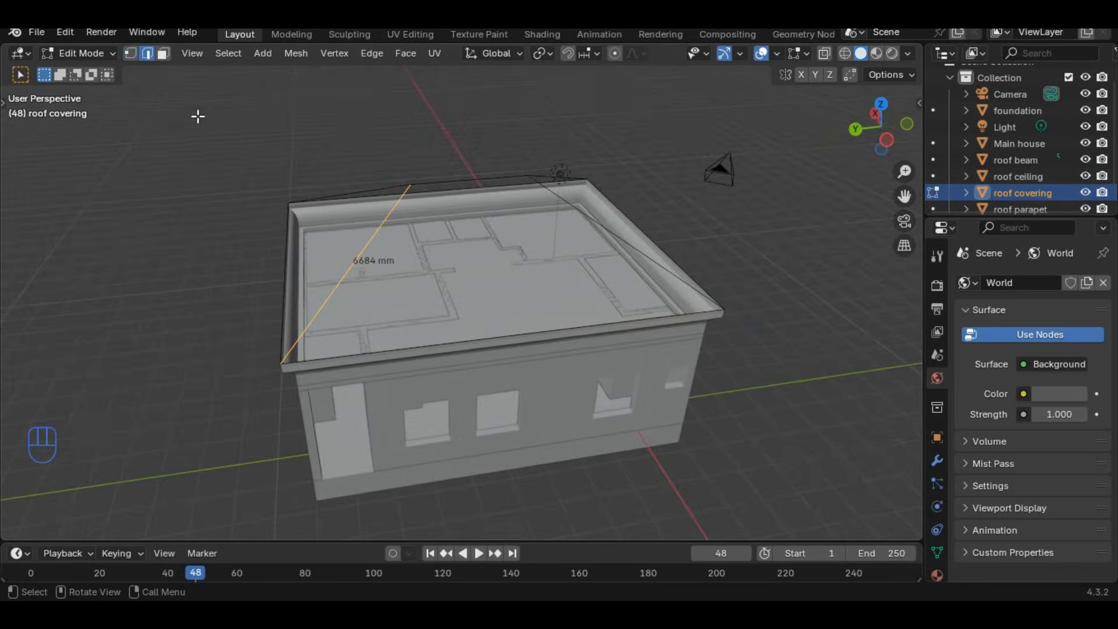
middle_drag(508, 336, 310, 371)
click(684, 449)
mouse_move(376, 200)
middle_down()
mouse_move(684, 449)
mouse_move(385, 207)
mouse_move(374, 220)
middle_up()
click(385, 206)
click(172, 195)
click(769, 338)
click(769, 523)
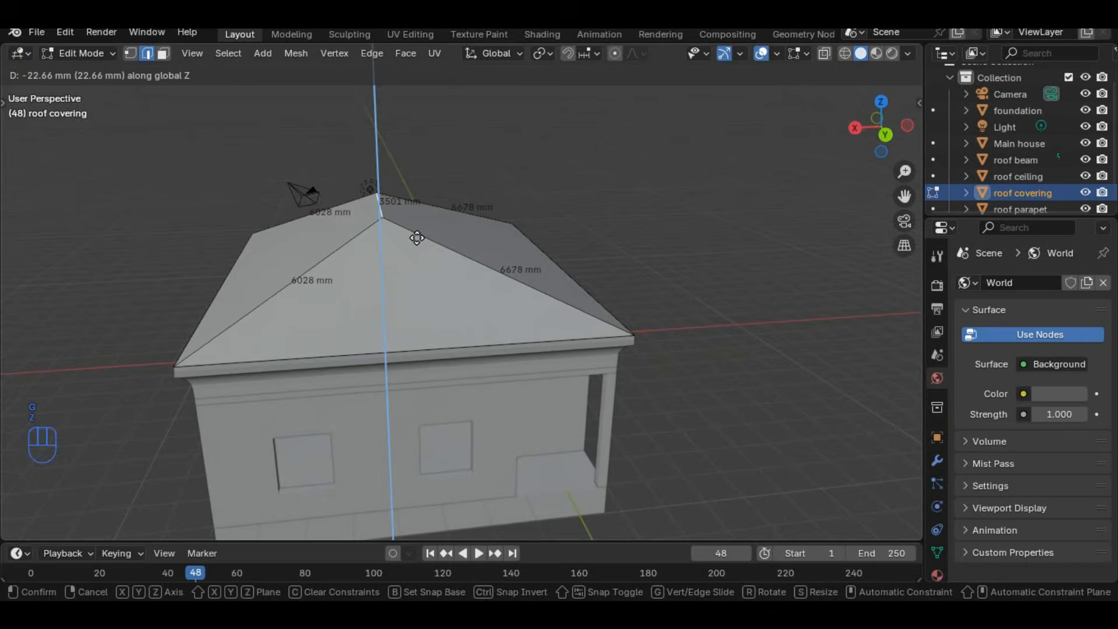
- Scale the selected roof covering faces by 1.01 and save the file
mouse_move(442, 326)
middle_down()
mouse_move(606, 360)
mouse_move(459, 382)
mouse_move(469, 322)
mouse_move(594, 314)
middle_up()
key(3)
click(600, 285)
shift+click(442, 262)
shift+click(455, 291)
middle_drag(648, 282, 429, 336)
text(s1.01)
key(Return)
click(482, 366)
scroll(484, 366, up, 4)
middle_drag(166, 306, 361, 399)
scroll(528, 265, down, 5)
key(ctrl+s)
scroll(466, 401, down, 2)
- Set the render engine to Cycles with 10 viewport samples, 128 render samples and denoising enabled for both
click(938, 260)
click(936, 285)
click(1048, 283)
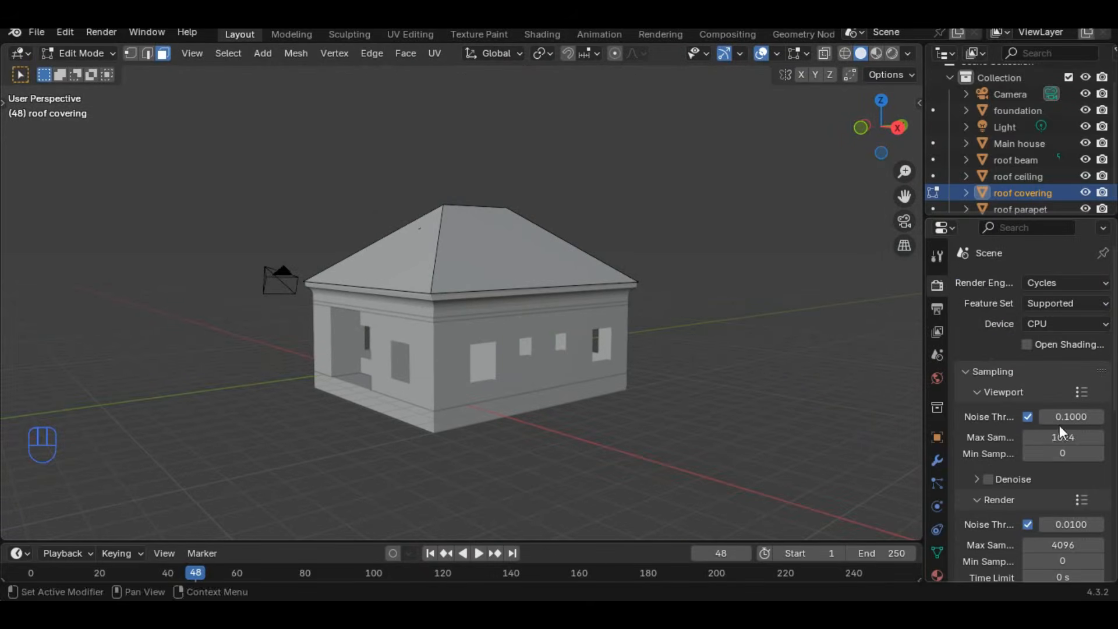
key(Return)
click(988, 479)
click(992, 498)
scroll(994, 495, down, 1)
text(128)
key(Return)
scroll(997, 491, down, 4)
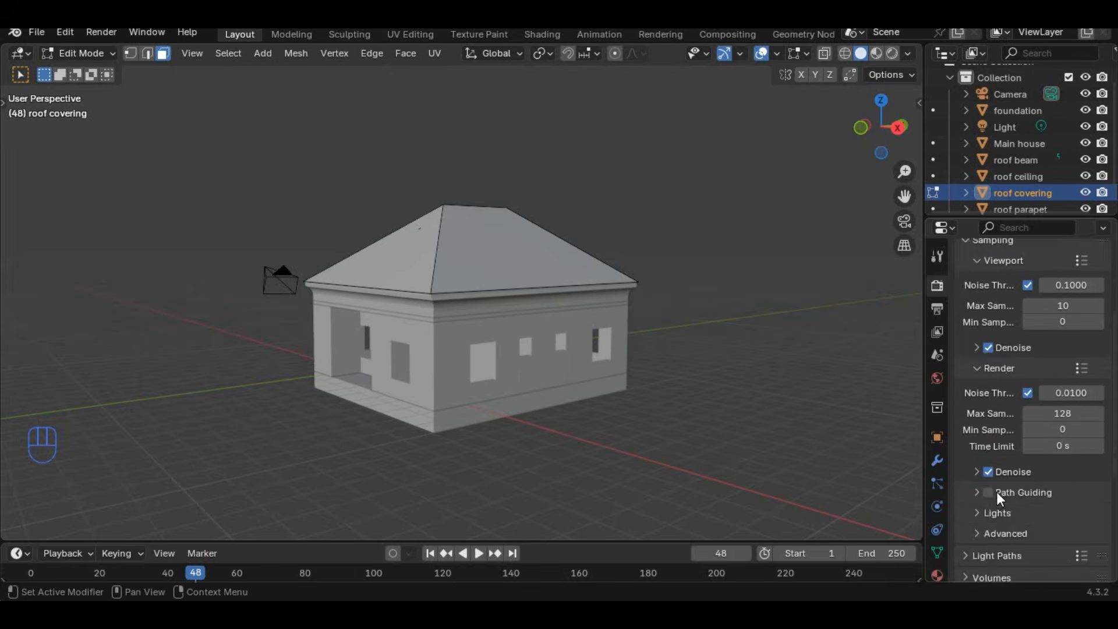
- Display the viewport in rendered shading and switch the render engine to EEVEE
click(891, 54)
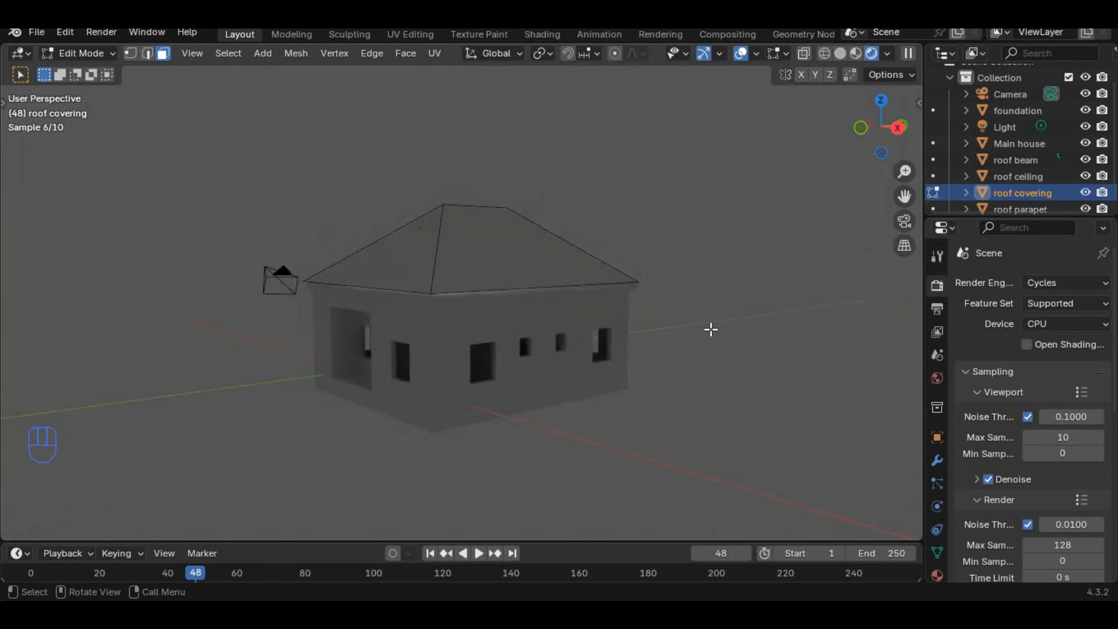
middle_drag(710, 330, 588, 429)
click(1066, 283)
click(1019, 302)
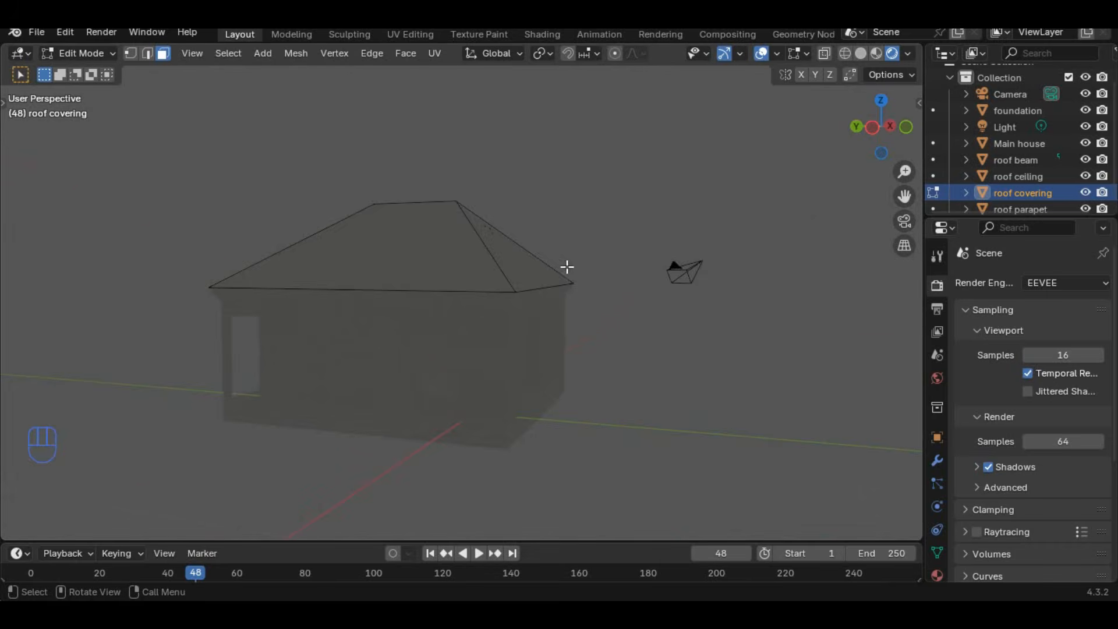
scroll(566, 267, down, 3)
middle_drag(566, 267, 445, 269)
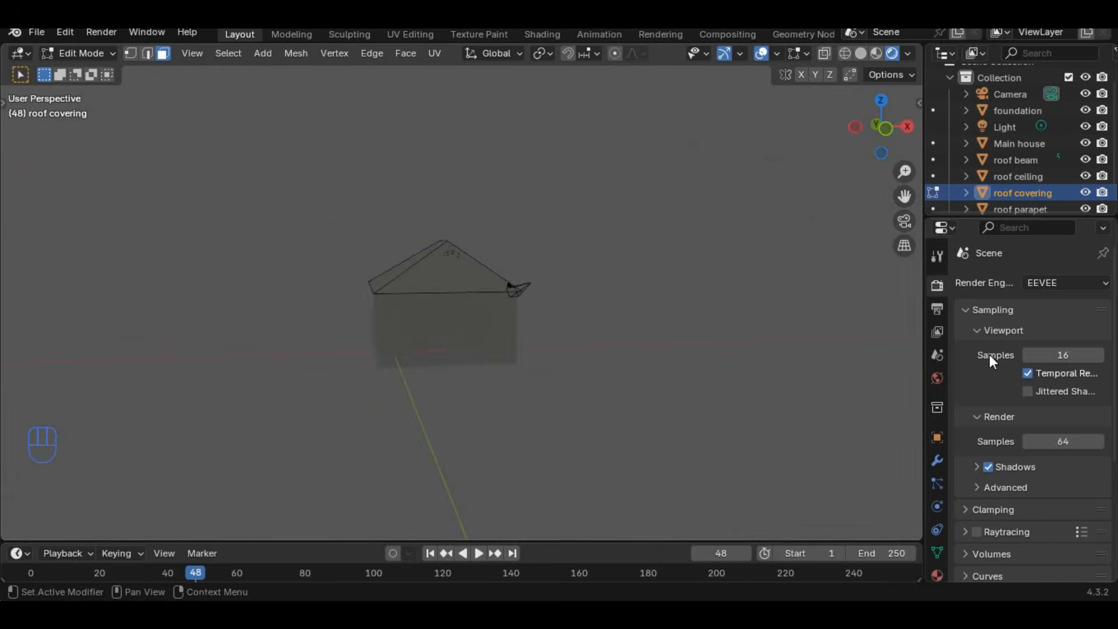
- Move the light about -7341 mm along Y and place a duplicate of it along Y on the opposite side of the house
click(432, 247)
key(g)
key(y)
click(325, 279)
key(shift+d)
key(y)
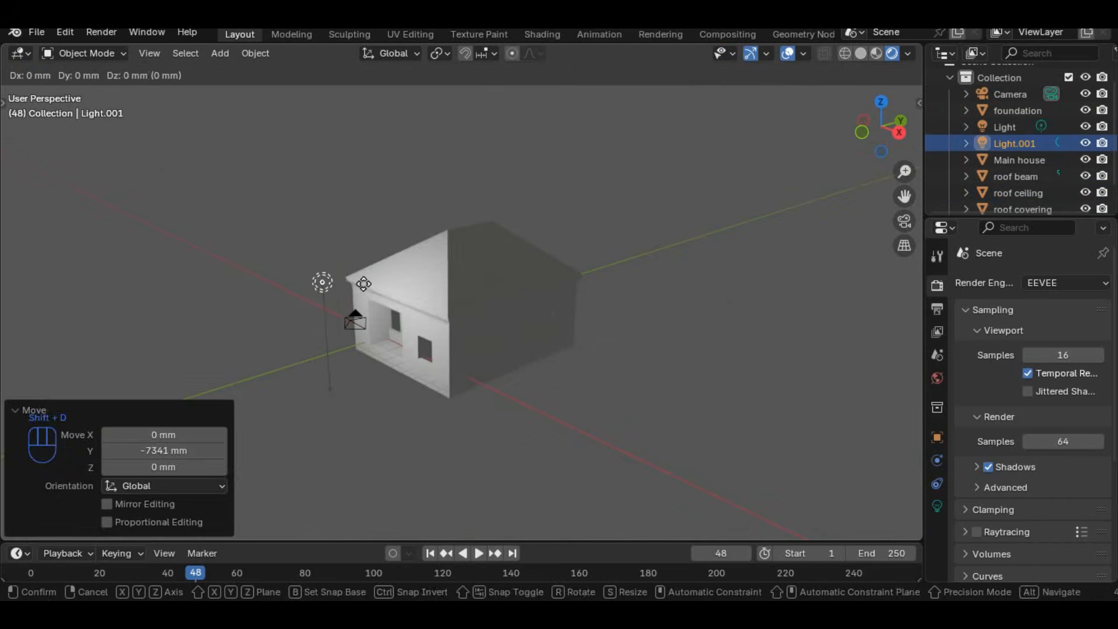
click(576, 222)
- Duplicate both lights along X and rotate the copies 90° around Z
shift+click(324, 281)
key(shift+d)
key(x)
click(481, 342)
text(rz90)
key(Return)
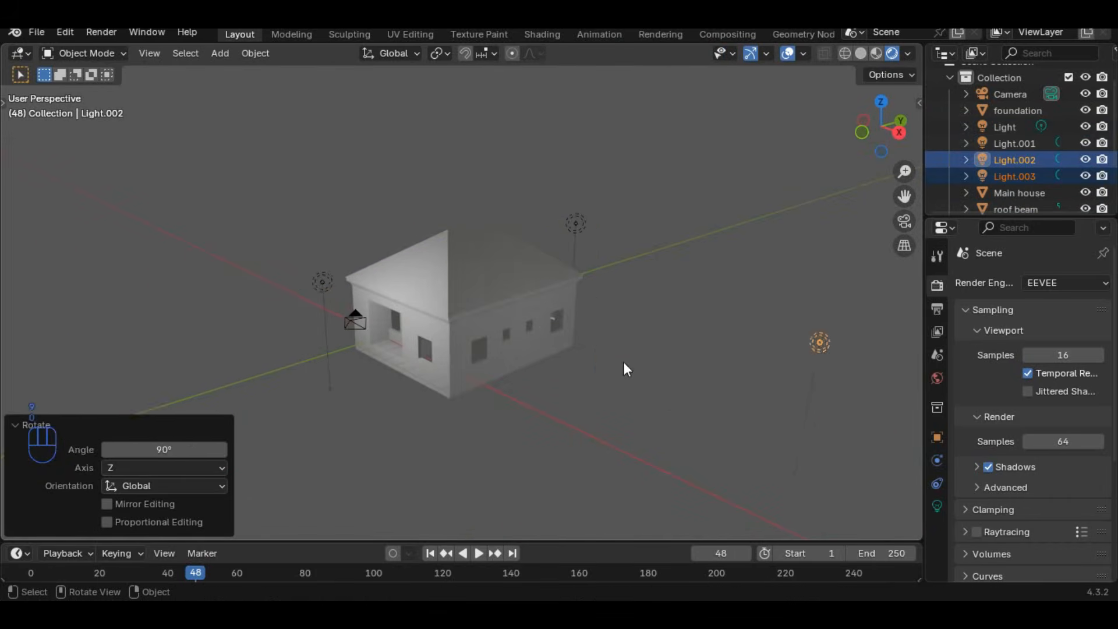
- Shift the two rotated light copies along X so they flank the house
middle_drag(623, 362, 699, 379)
key(g)
key(y)
key(x)
click(437, 373)
- Move the original light and its first duplicate together along X
middle_drag(437, 373, 524, 338)
click(557, 287)
shift+click(349, 242)
key(g)
key(x)
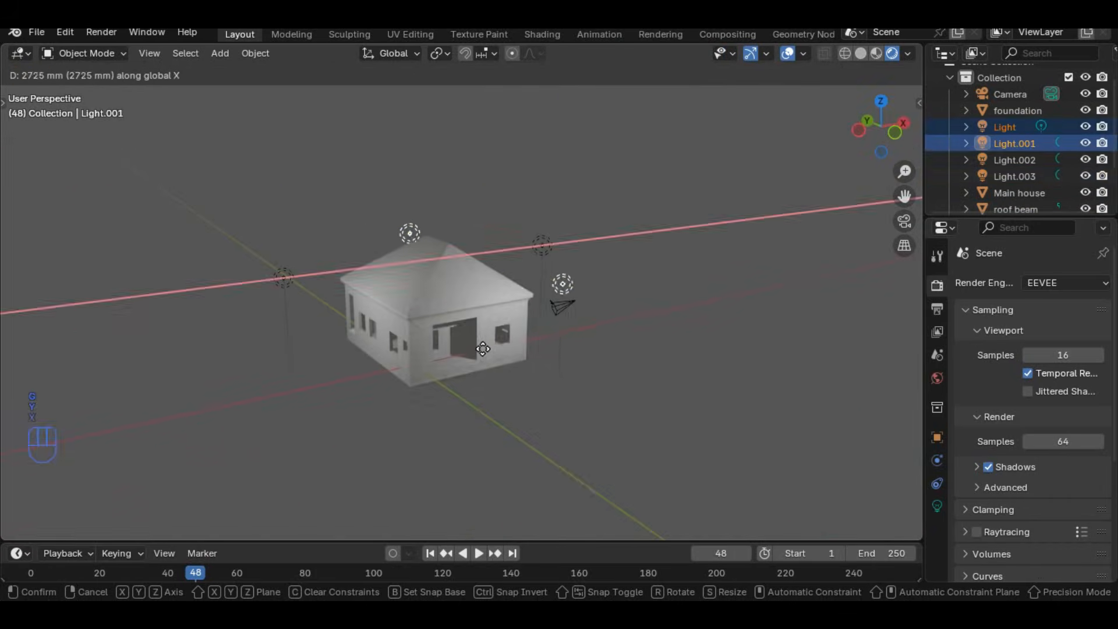
click(474, 351)
- Duplicate the selected pair of lights along X
key(shift+d)
key(x)
click(402, 367)
- Duplicate the selected pair of lights along Y and shift Light.002 and Light.003 along Y beside the house
click(586, 277)
key(shift+d)
key(y)
click(431, 363)
key(g)
key(y)
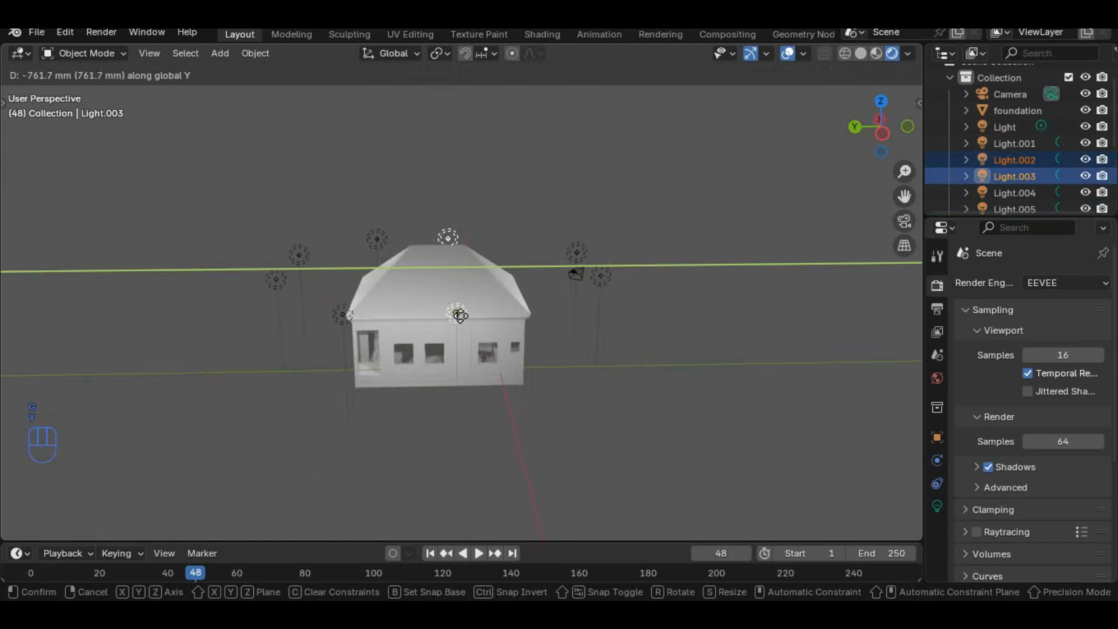
click(459, 318)
- Select the foundation's base corner vertices and duplicate them 1000 mm straight down along Z
middle_drag(459, 317, 383, 337)
click(383, 326)
key(Tab)
middle_drag(367, 460, 378, 385)
key(1)
shift+click(611, 374)
middle_drag(460, 391, 369, 365)
key(shift+d)
key(z)
key(minus)
key(1)
key(0)
key(0)
key(0)
key(Return)
- Fill the duplicated vertices with a face, separate it from the foundation and name the new object "ground"
key(f)
key(p)
key(s)
double_click(1031, 128)
text(ground)
key(Return)
- Move the ground object up 1000 mm along Z
scroll(509, 377, down, 1)
key(Tab)
click(504, 379)
key(g)
key(z)
key(1)
key(0)
key(0)
key(0)
key(Return)
key(s)
middle_drag(475, 349, 386, 454)
key(Escape)
- Scale up the entire ground mesh in edit mode so it extends well beyond the house
key(Tab)
key(a)
key(s)
click(584, 506)
click(559, 408)
- In solid shading, select the roof covering's ridge and hip edges and duplicate them 1000 mm upward along Z
scroll(547, 390, down, 2)
mouse_move(576, 373)
middle_down()
mouse_move(532, 377)
mouse_move(489, 356)
mouse_move(550, 380)
mouse_move(439, 374)
mouse_move(410, 407)
mouse_move(463, 371)
mouse_move(450, 341)
middle_up()
scroll(554, 369, up, 5)
click(860, 53)
scroll(492, 276, down, 3)
key(Tab)
click(487, 247)
key(Tab)
middle_drag(486, 247, 372, 291)
key(2)
click(406, 215)
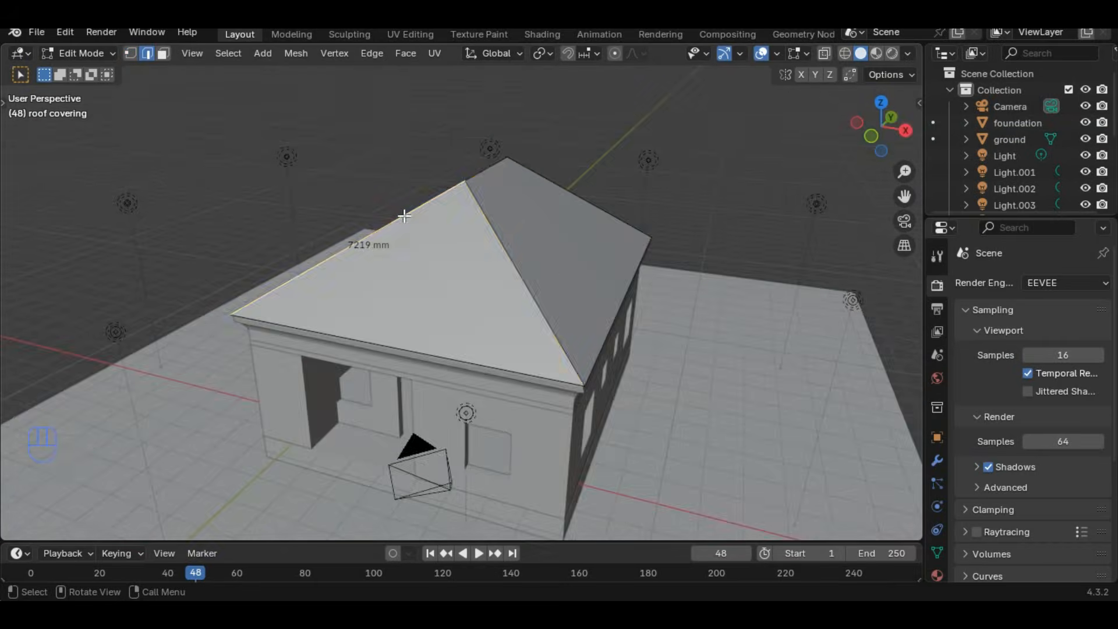
shift+click(524, 282)
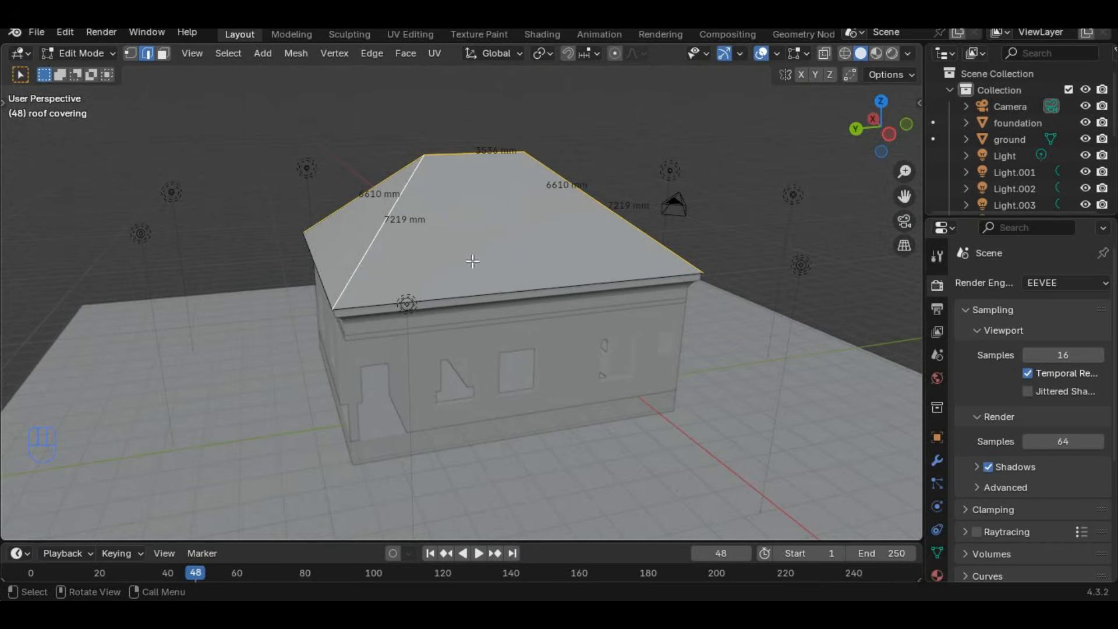
key(e)
key(z)
key(Return)
- Separate the duplicated ridge and hip edges into their own object and name it "roof ridges"
middle_drag(471, 251, 413, 259)
right_click(490, 120)
key(p)
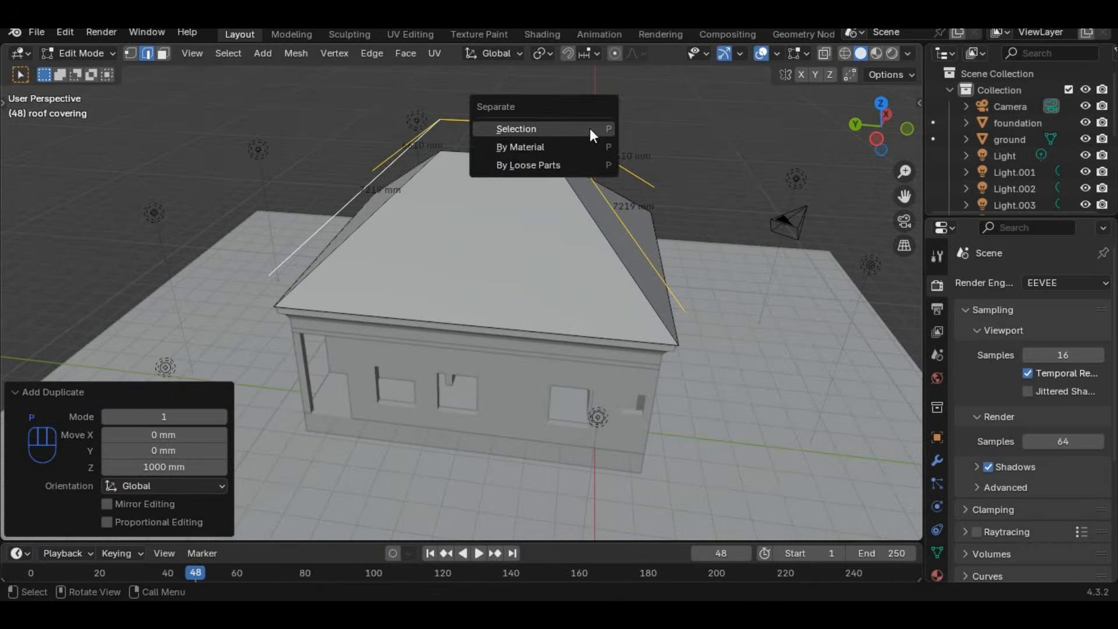
click(589, 128)
scroll(1023, 180, down, 5)
click(1023, 183)
key(grave)
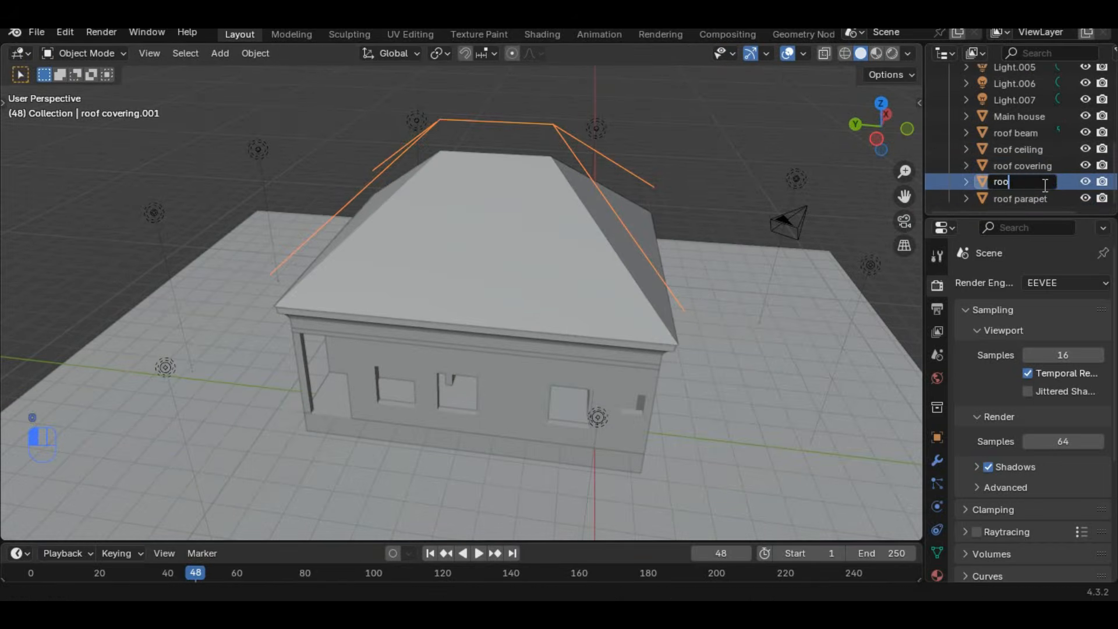
- Convert the roof ridges mesh to a curve
middle_drag(513, 122, 595, 109)
right_click(595, 107)
mouse_move(588, 148)
click(667, 148)
- Set the roof ridges curve's geometry extrude to 20 mm
click(937, 529)
scroll(1025, 381, down, 5)
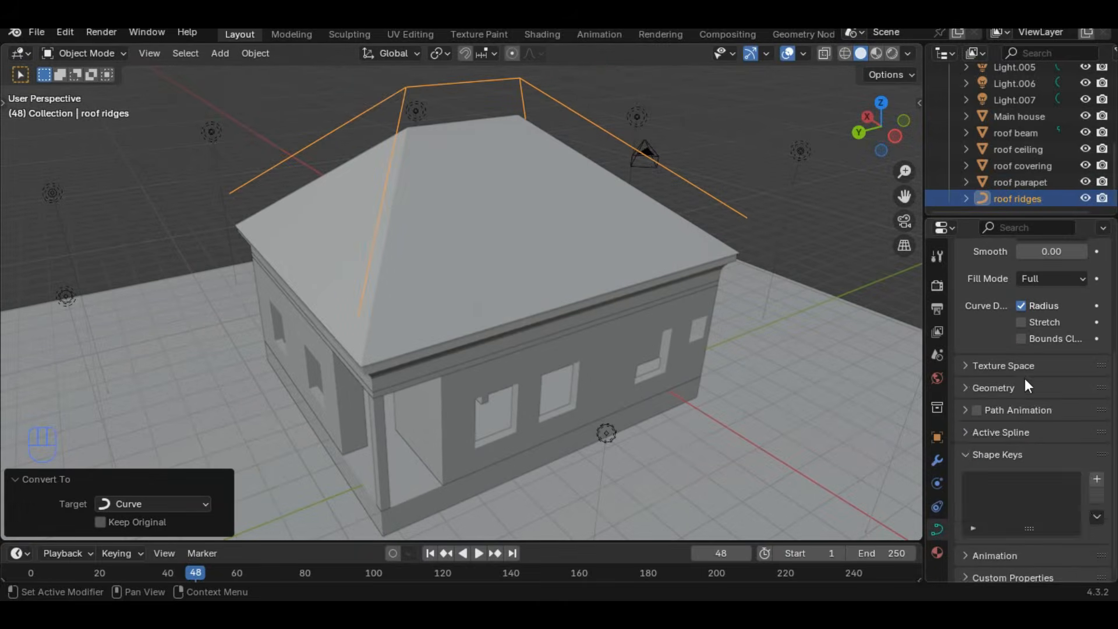
click(1025, 386)
click(1083, 431)
click(1086, 434)
middle_drag(751, 349, 683, 372)
key(Tab)
key(Tab)
middle_drag(684, 326, 562, 291)
- Try a 10 mm offset on the roof ridges curve and switch its bevel type to Profile
click(1085, 412)
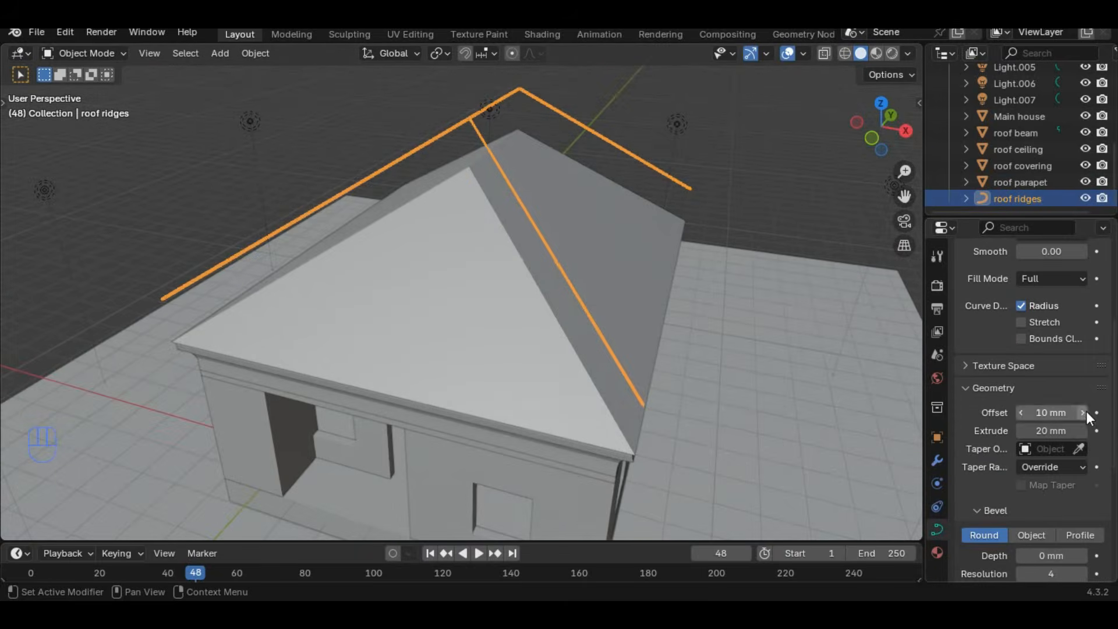
click(1075, 467)
middle_drag(640, 326, 482, 341)
scroll(1022, 411, up, 3)
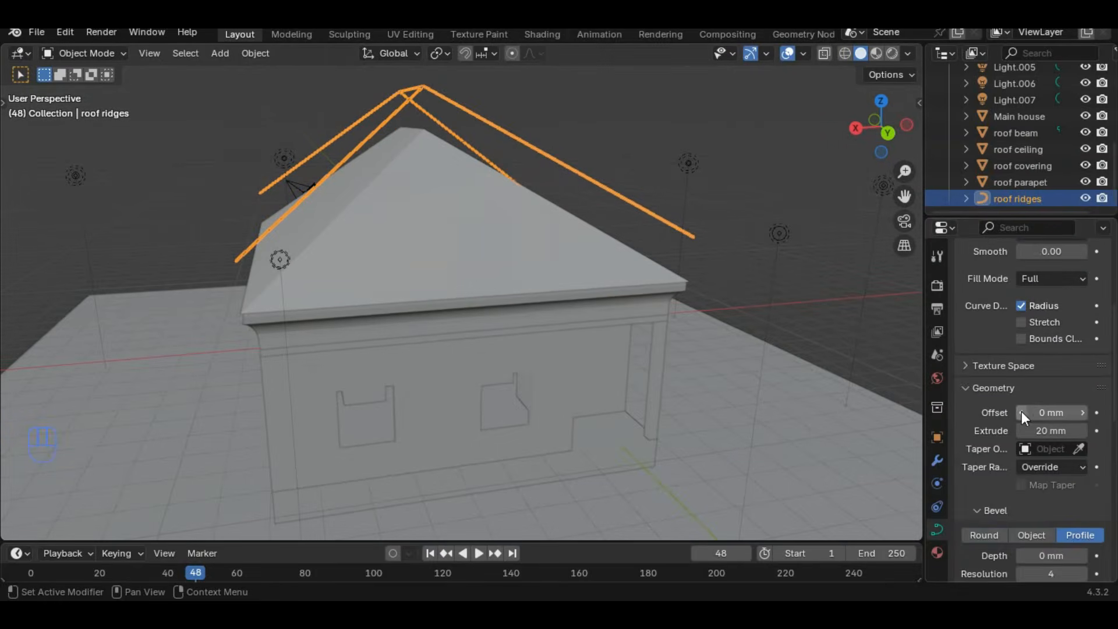
- Set the roof ridges curve's extrude to 10 mm and increase its bevel depth
scroll(1039, 396, up, 3)
click(1079, 365)
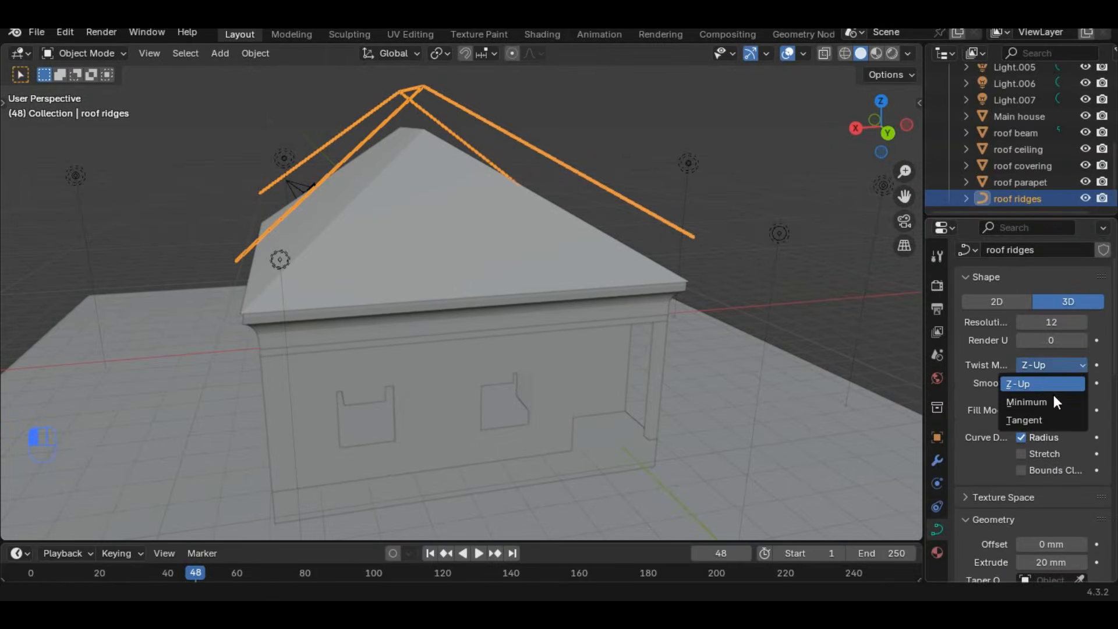
click(1084, 457)
scroll(1084, 457, up, 2)
click(1021, 397)
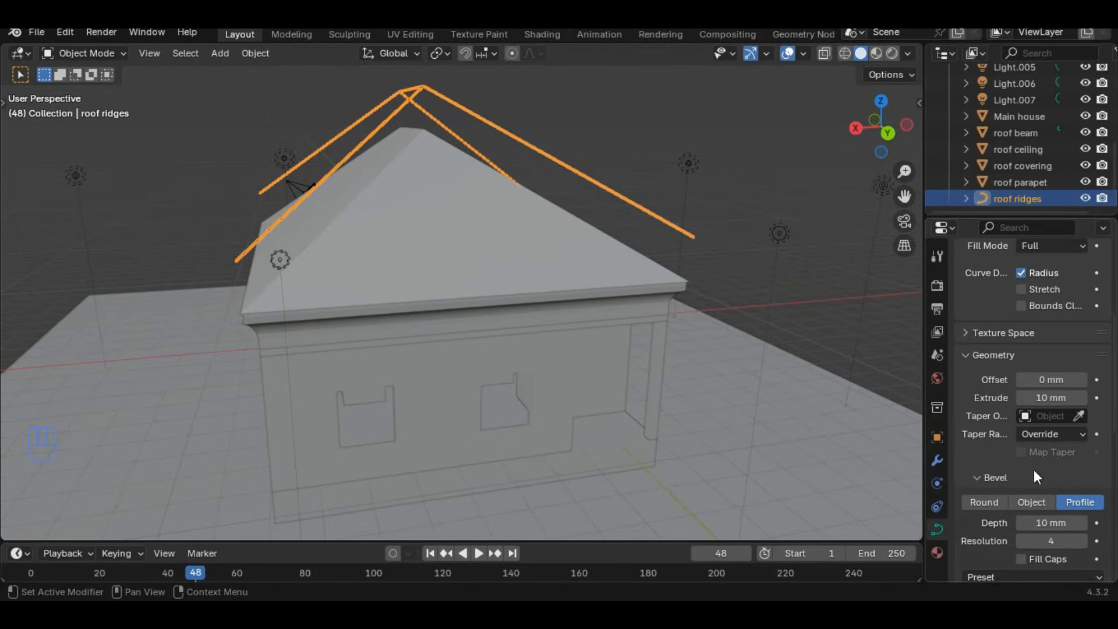
click(1085, 523)
middle_drag(599, 323, 707, 325)
- Move the roof ridges curve straight down along Z onto the roof covering
key(g)
key(z)
key(Return)
click(670, 233)
middle_drag(626, 262, 326, 245)
scroll(344, 256, up, 4)
scroll(1019, 469, down, 3)
- Reduce the roof ridges curve's thickness in small increments until it sits closely on the roof edges
click(1021, 461)
middle_drag(605, 343, 763, 341)
click(1021, 424)
scroll(1060, 409, up, 2)
middle_drag(583, 326, 670, 349)
click(1023, 365)
middle_drag(349, 317, 233, 309)
scroll(262, 297, up, 3)
- Set the roof ridges curve's thickness value to 5 mm, raise it by one increment and deselect everything
scroll(226, 279, down, 4)
double_click(1051, 366)
text(5)
key(Return)
middle_drag(233, 355, 92, 314)
middle_drag(402, 384, 600, 373)
click(1082, 367)
middle_drag(338, 373, 600, 445)
scroll(163, 396, down, 4)
middle_drag(317, 356, 288, 351)
scroll(288, 352, up, 1)
click(289, 351)
key(alt+a)
- Select the roof covering's four eave edges and duplicate them to about 464 mm below the roof edge
middle_drag(454, 380, 431, 372)
click(315, 172)
middle_drag(315, 173, 347, 211)
key(Tab)
click(356, 239)
middle_drag(891, 233, 617, 291)
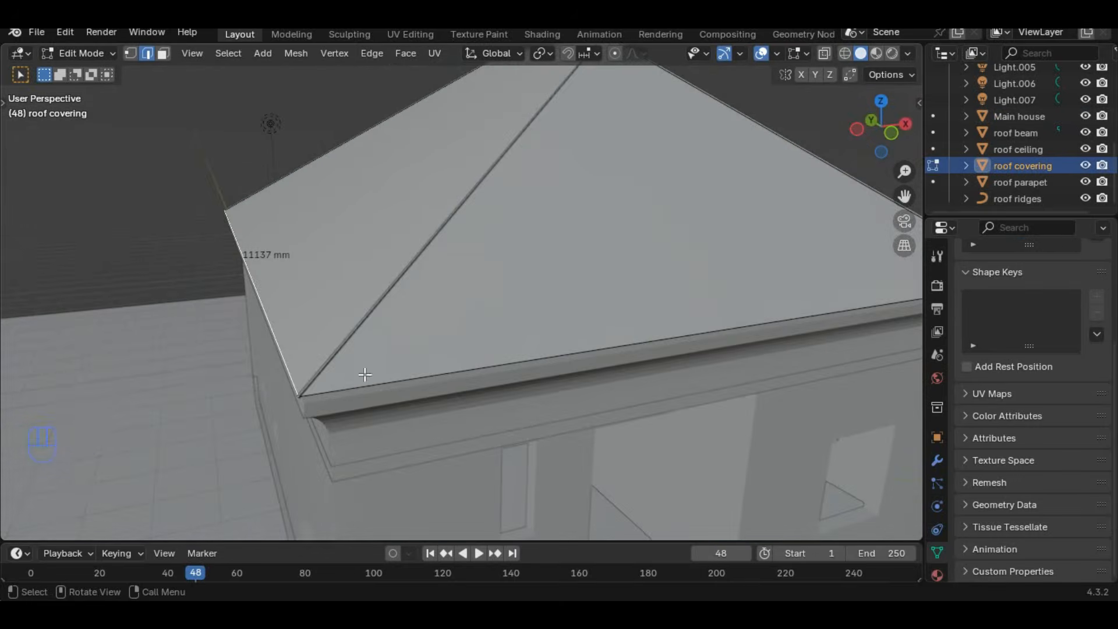
shift+click(368, 379)
scroll(420, 372, down, 3)
middle_drag(629, 385, 419, 332)
shift+click(509, 316)
middle_drag(602, 279, 387, 280)
shift+click(409, 317)
key(shift+d)
click(411, 346)
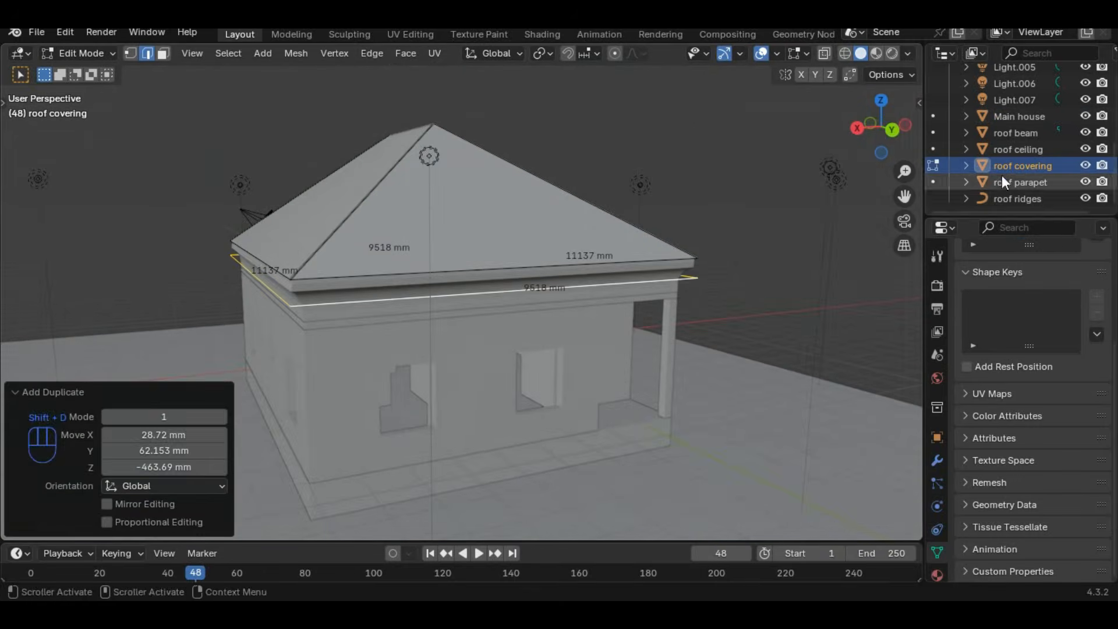
- Separate the duplicated eave edges as "roof gutter" and shift them 1000 mm down along Z
click(258, 216)
alt+click(259, 216)
middle_drag(258, 216, 658, 286)
text(gz1000-)
key(Return)
key(p)
click(599, 260)
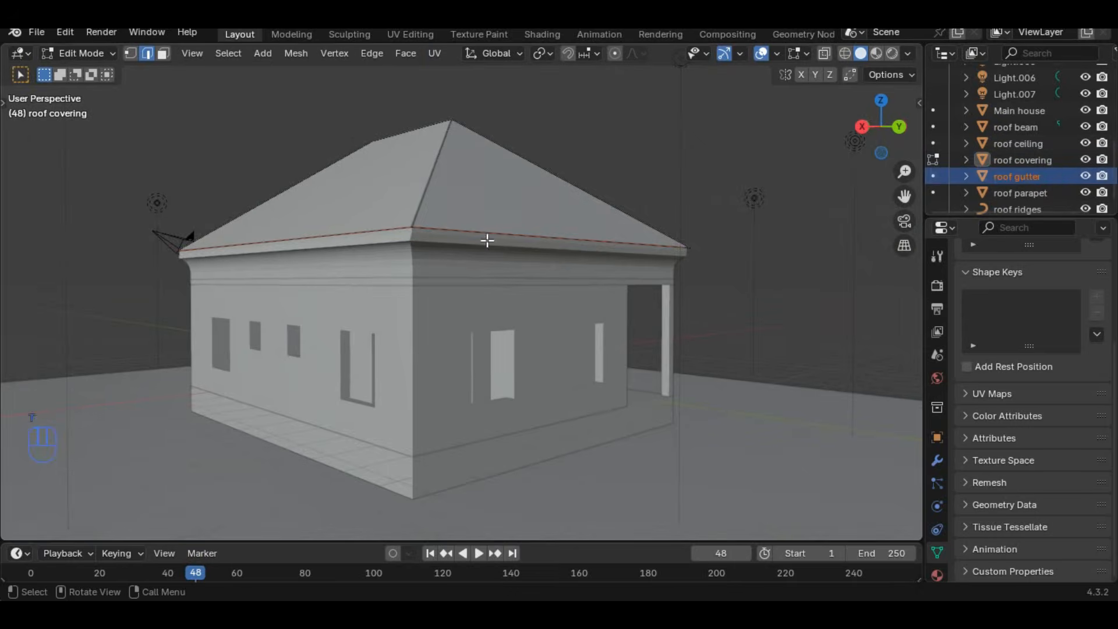
- Convert the roof gutter mesh to a curve and set its bevel type to Object with Fill Caps enabled
key(Tab)
click(487, 234)
key(Tab)
middle_drag(553, 255, 517, 256)
right_click(666, 189)
key(Tab)
right_click(683, 226)
click(757, 243)
scroll(1028, 389, up, 2)
scroll(1013, 387, up, 3)
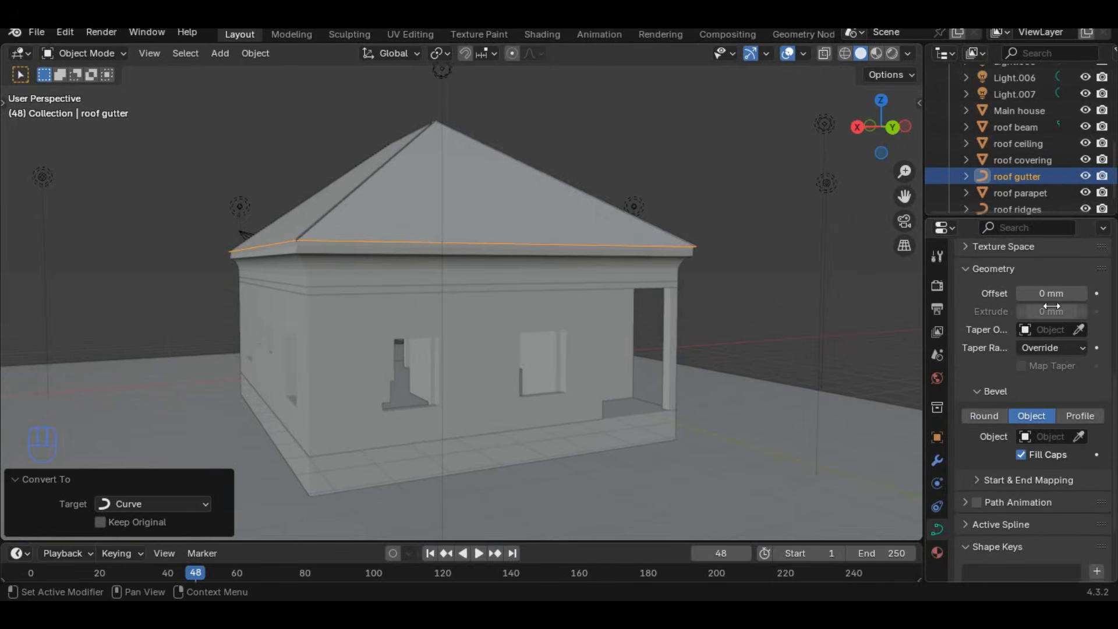
- Change the roof gutter's bevel type to Profile with a depth of 30 mm and a resolution of 5
triple_click(1083, 405)
click(751, 273)
middle_drag(678, 282, 641, 303)
scroll(641, 303, up, 5)
middle_drag(466, 296, 544, 280)
click(1082, 421)
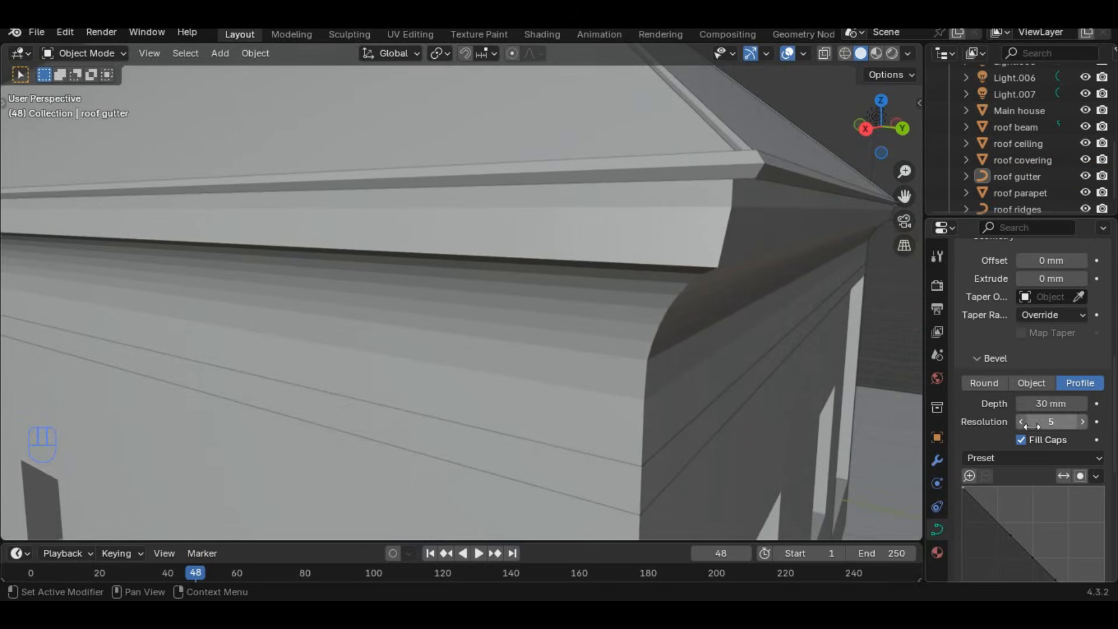
- Choose the Full fill mode for the roof gutter curve and set its extrude to 40 mm
scroll(1056, 322, down, 2)
click(1079, 313)
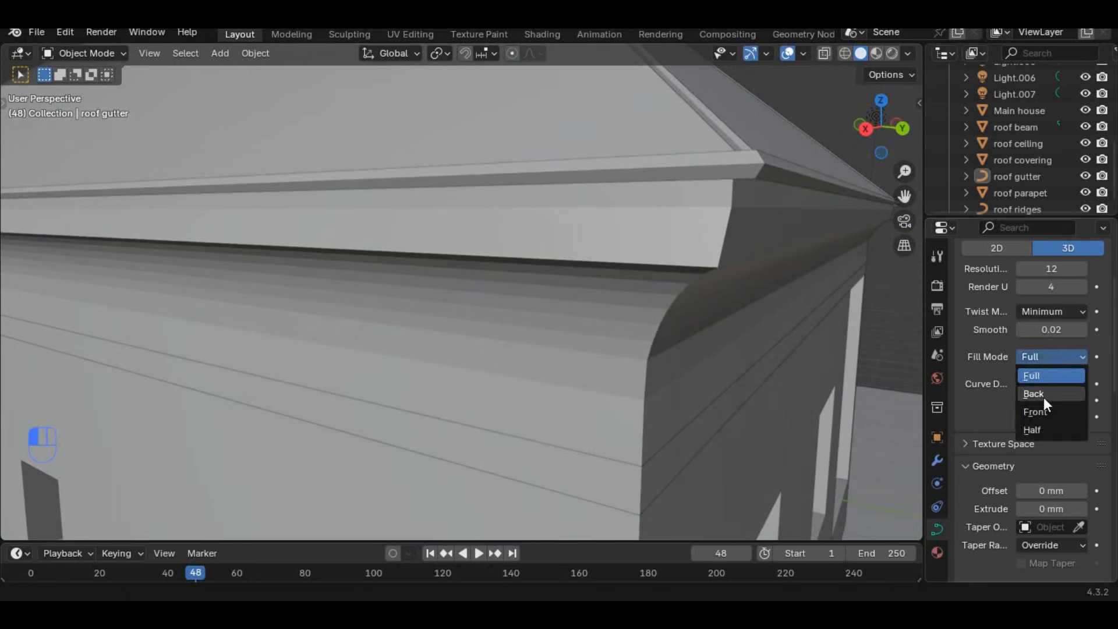
click(1030, 376)
scroll(1022, 385, down, 2)
scroll(658, 286, down, 5)
middle_drag(641, 282, 455, 410)
click(1086, 312)
click(1086, 312)
click(1086, 313)
scroll(277, 311, up, 5)
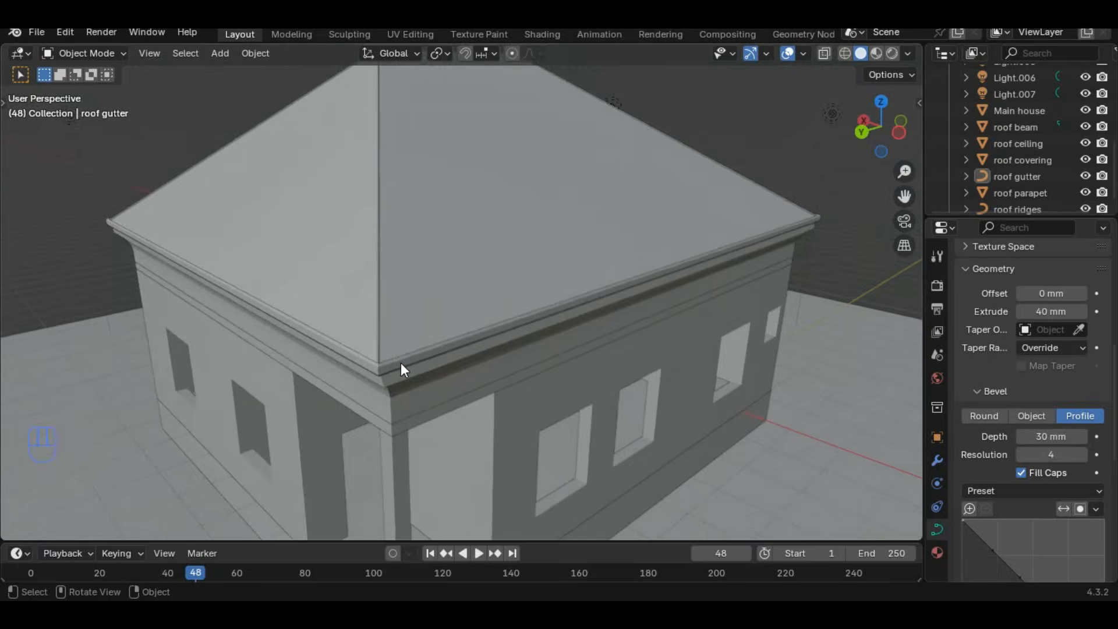
- Bulge the roof gutter's bevel profile outward by adding control points to its profile curve
scroll(399, 366, down, 4)
middle_drag(399, 366, 233, 283)
scroll(229, 379, up, 4)
scroll(233, 282, down, 3)
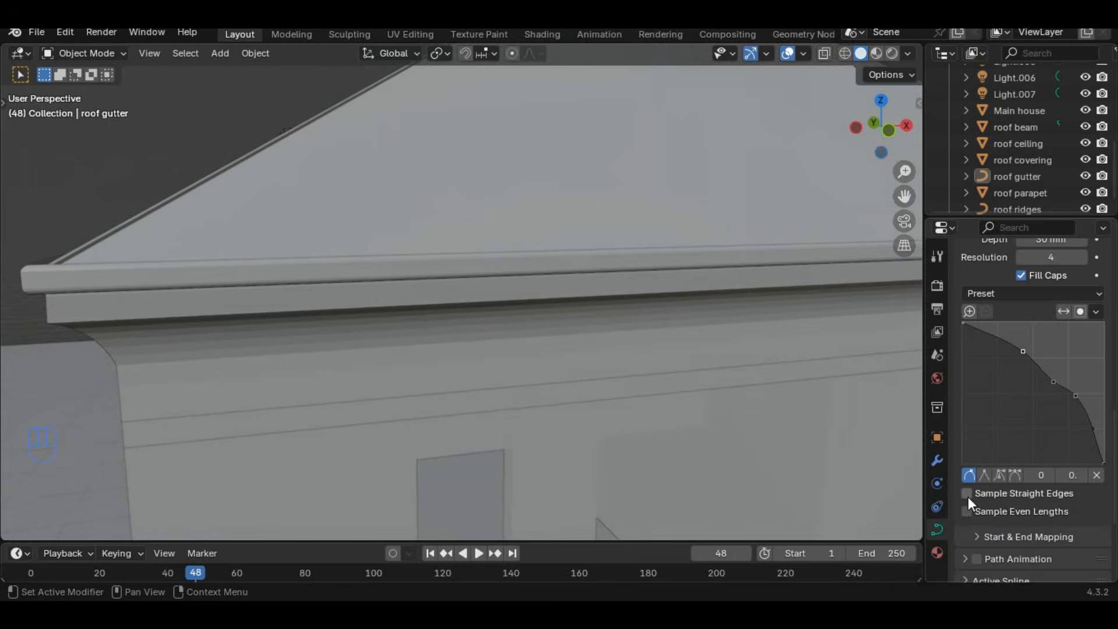
scroll(978, 504, down, 3)
click(993, 515)
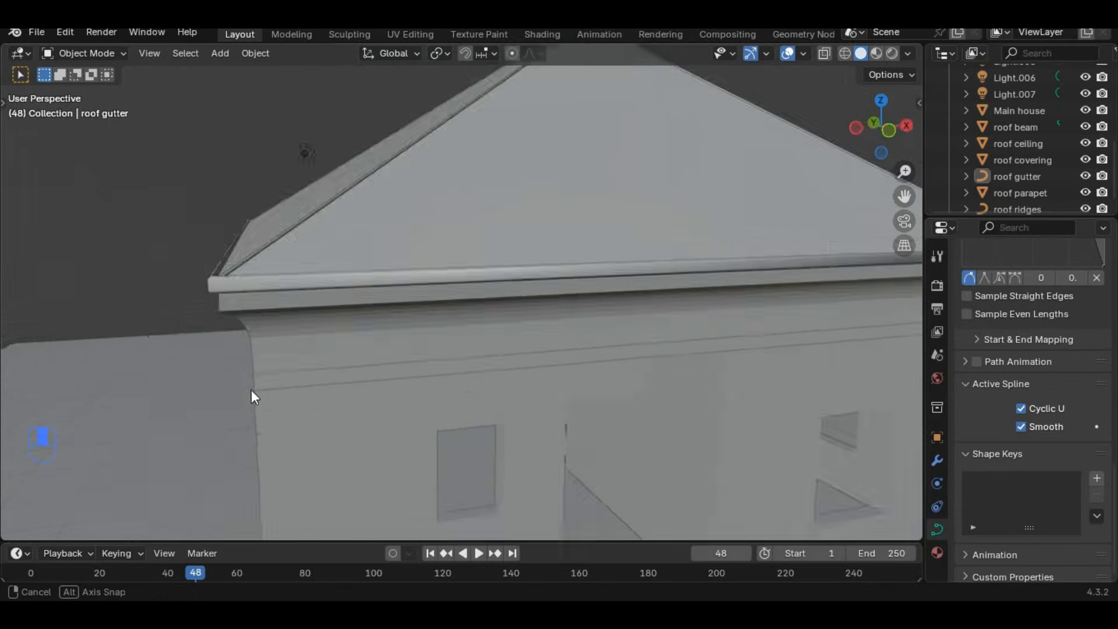
- Move the whole roof gutter 100 mm along Z at the roof edge
middle_drag(252, 392, 472, 283)
click(471, 283)
text(g)
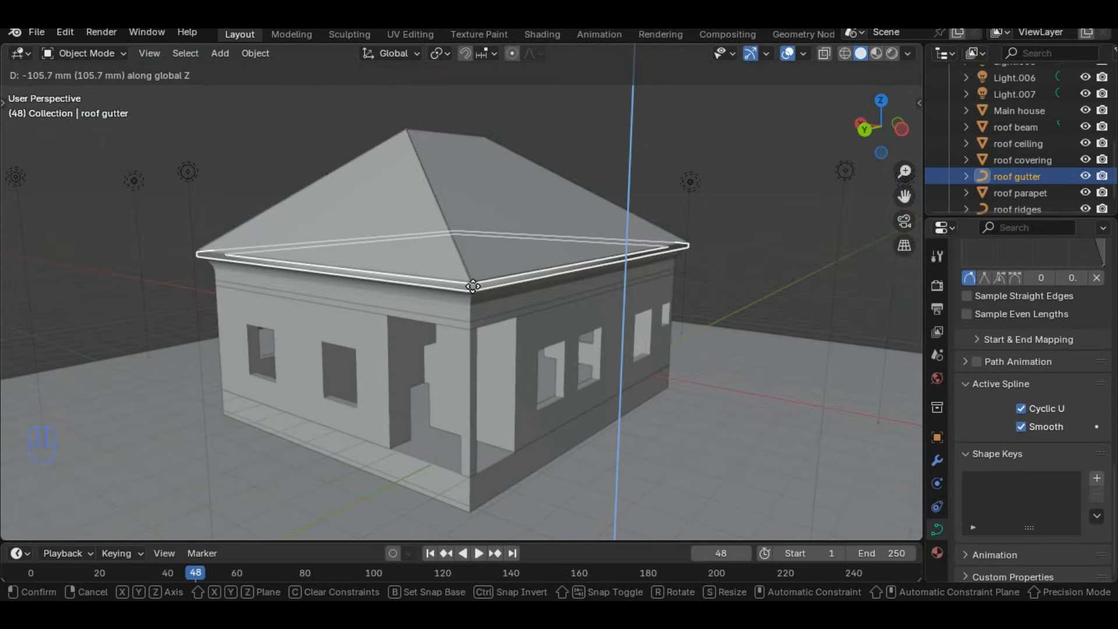
text(100)
key(Return)
- Raise the roof gutter another 25 mm along Z and check its fit against the eaves
middle_drag(728, 239, 310, 306)
scroll(83, 285, up, 3)
click(83, 285)
click(348, 402)
text(gz25)
key(Return)
scroll(350, 404, down, 4)
- Duplicate the curved profile edges at one corner of the roof parapet outward along Y
middle_drag(262, 402, 473, 274)
scroll(473, 275, up, 3)
click(466, 276)
key(Tab)
scroll(302, 245, up, 3)
middle_drag(303, 245, 309, 181)
shift+click(339, 156)
key(ctrl+z)
scroll(408, 168, up, 2)
shift+click(285, 145)
shift+click(293, 153)
shift+click(318, 252)
scroll(326, 262, down, 6)
middle_drag(372, 274, 319, 376)
scroll(352, 316, up, 3)
key(shift+d)
key(y)
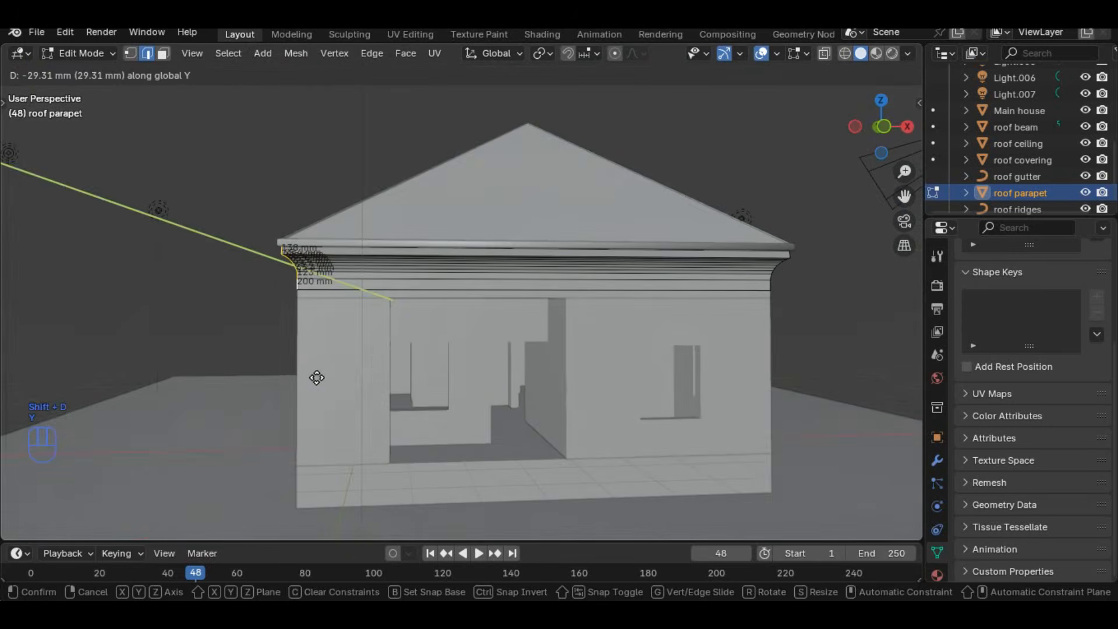
key(Return)
- Duplicate the profile edges at another roof parapet corner 1000 mm along X
middle_drag(230, 375, 454, 262)
scroll(342, 220, up, 4)
scroll(220, 268, down, 4)
click(467, 250)
scroll(476, 286, up, 3)
shift+click(487, 282)
shift+click(493, 356)
scroll(489, 350, down, 8)
middle_drag(354, 332, 312, 324)
key(shift+d)
text(x1000)
click(339, 375)
- Duplicate the house's vertical corner edges 1000 mm outward beneath the copied parapet profiles, reaching down to the ground
key(Tab)
click(294, 342)
key(Tab)
text(1000)
key(Return)
middle_drag(291, 473, 408, 340)
click(377, 301)
shift+click(377, 461)
key(shift+d)
key(y)
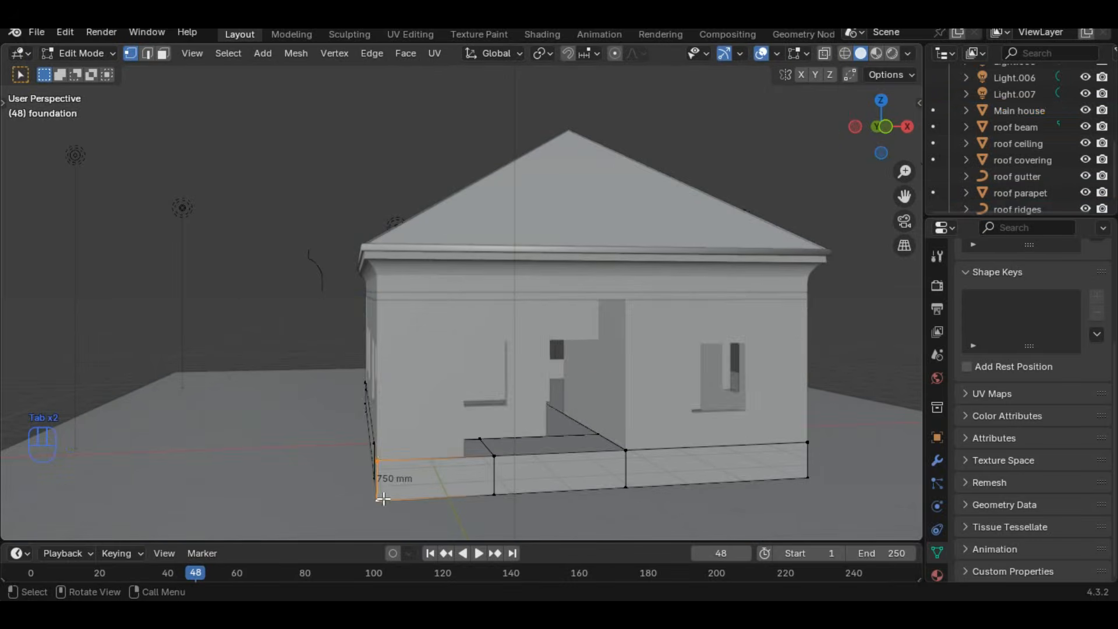
middle_drag(379, 461, 295, 359)
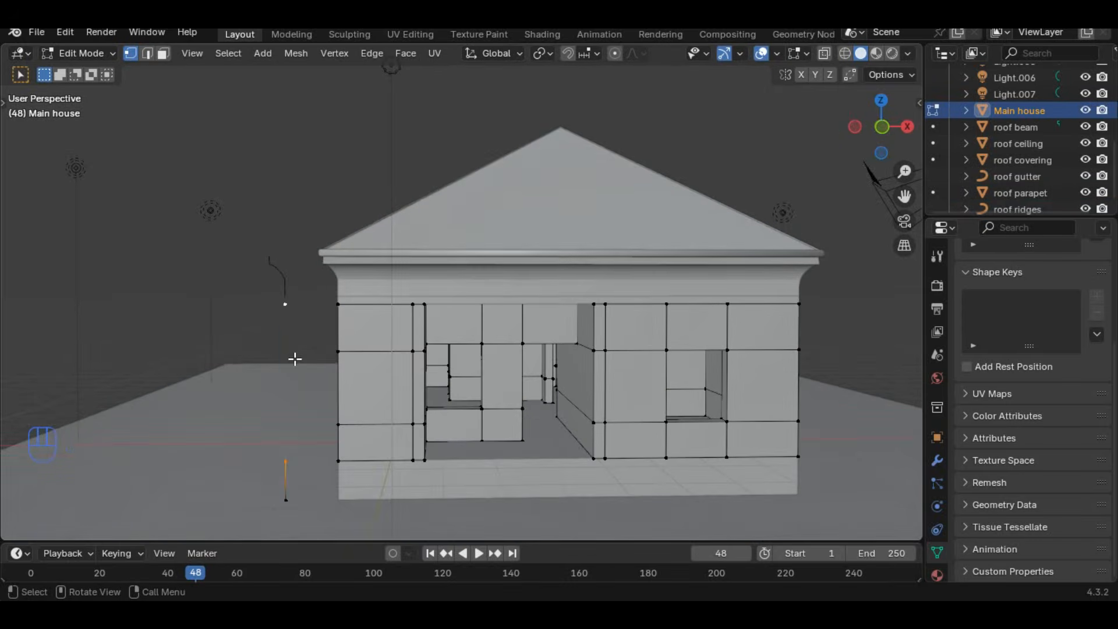
click(259, 487)
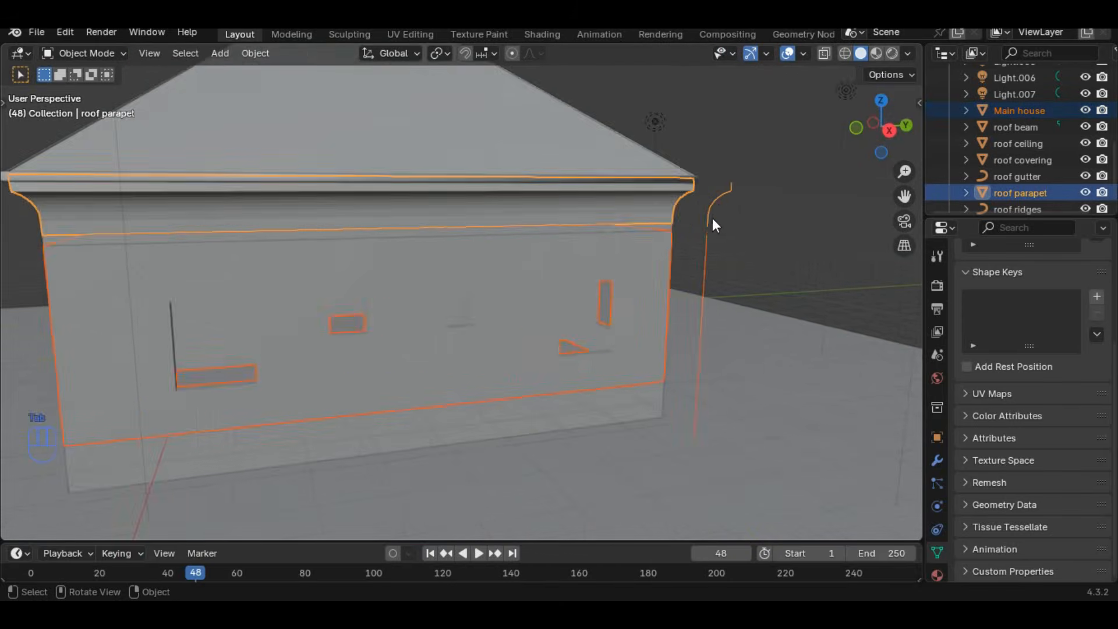
- Separate the copied parapet profile edges into their own object and rename it "gutter down 1"
middle_drag(712, 217, 634, 280)
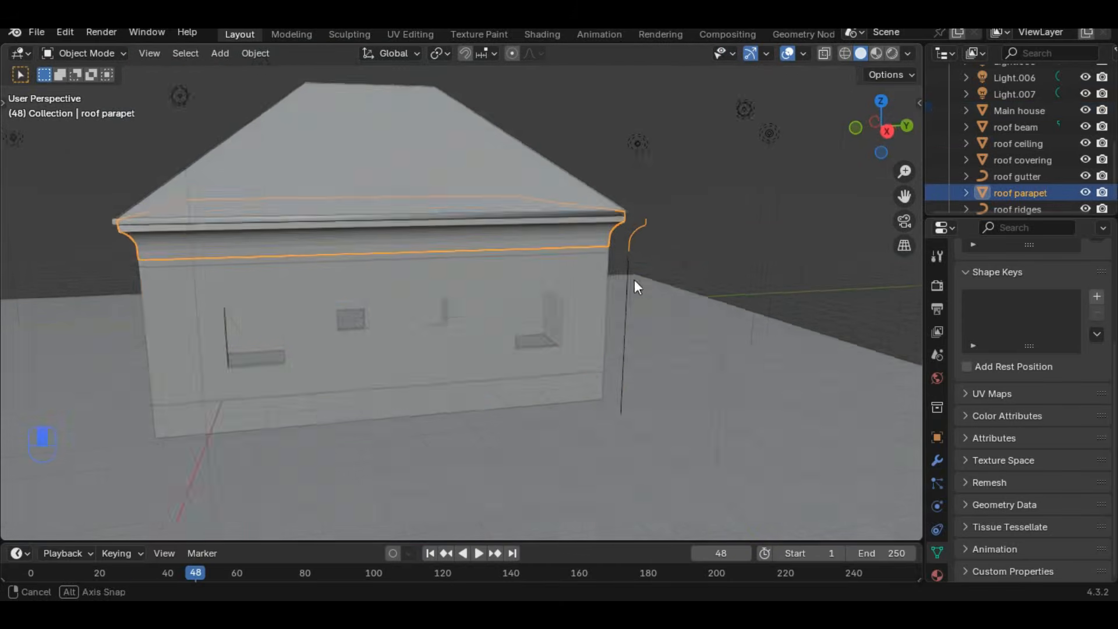
key(Tab)
alt+shift+click(101, 229)
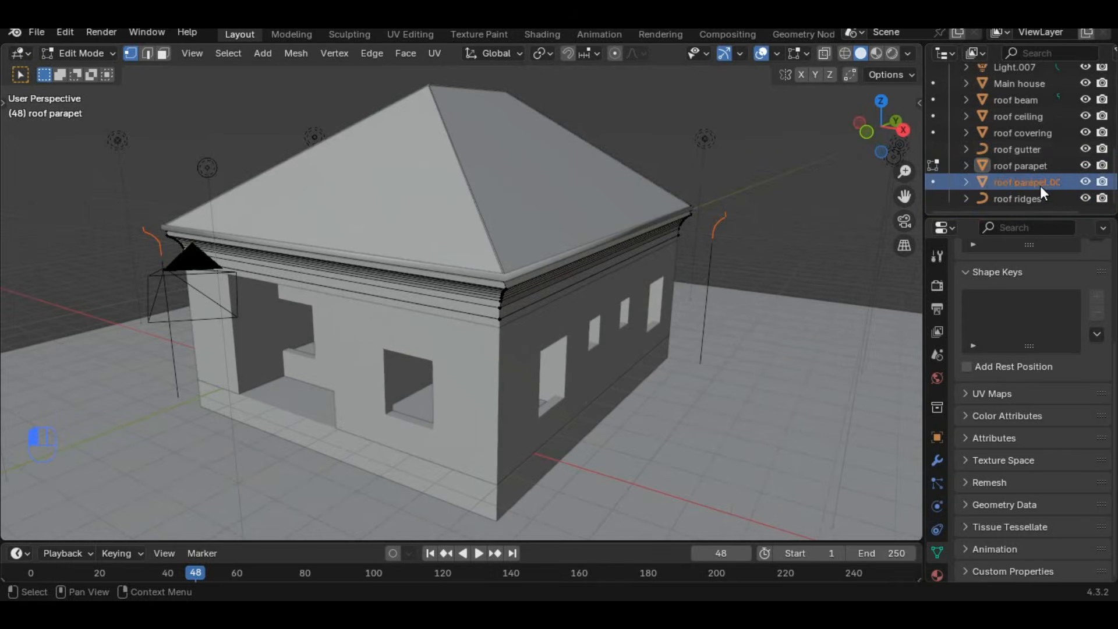
double_click(1040, 187)
text(gutter)
key(Return)
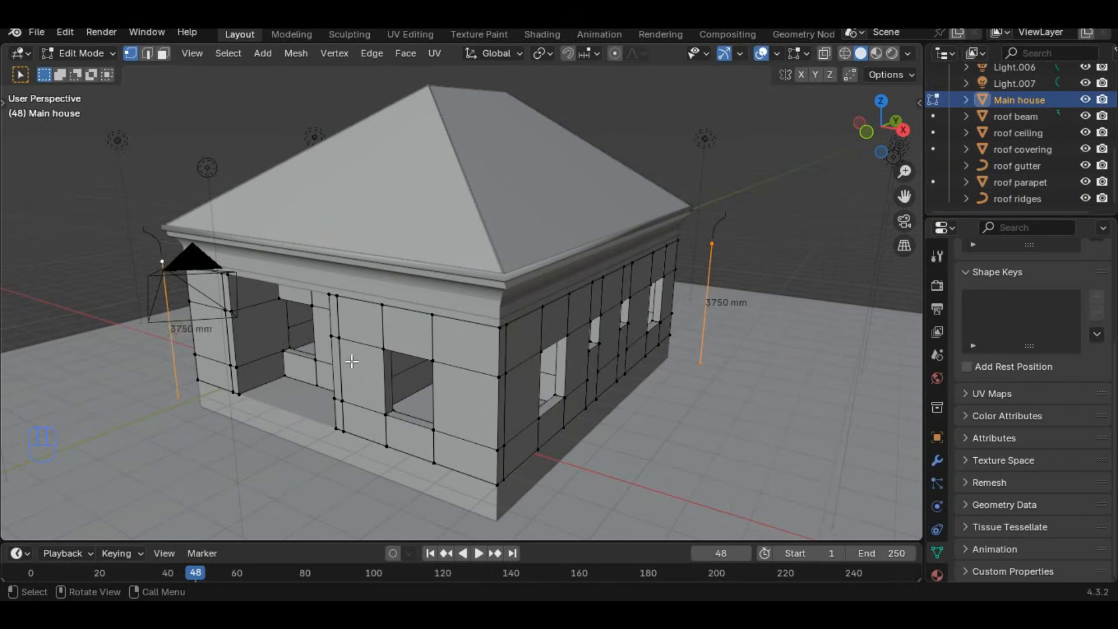
- Rename the separated vertical wall edges "gutter down 2"
key(F2)
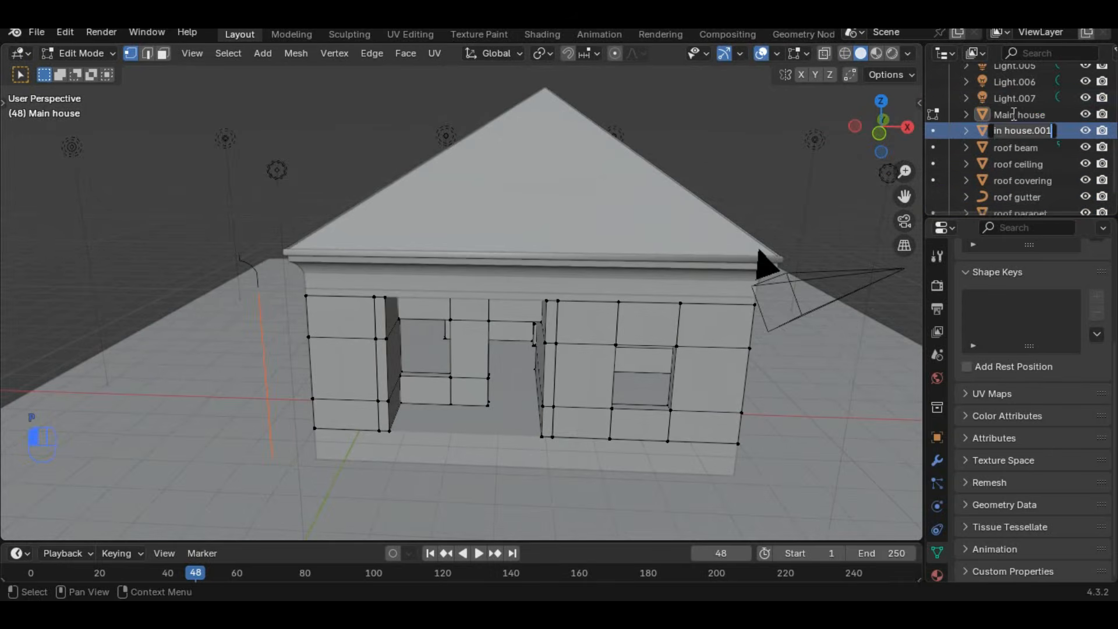
text(gutter down)
text(1)
key(Return)
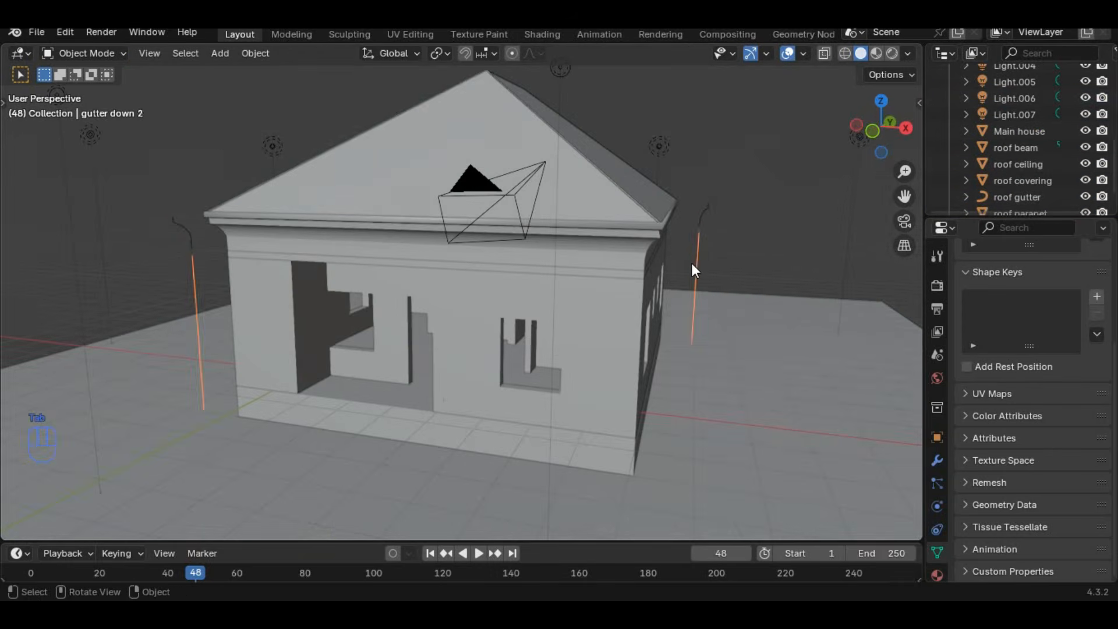
- Join the straight edges into "gutter down 1", bridge the gap below the curved profile and convert the object to a curve
right_click(673, 251)
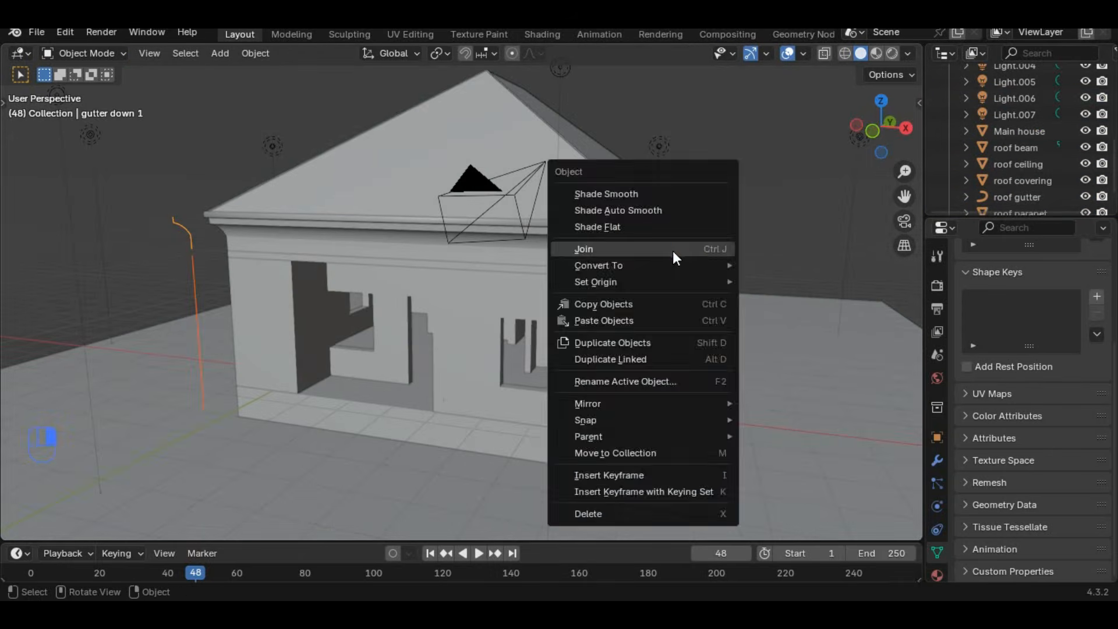
click(672, 251)
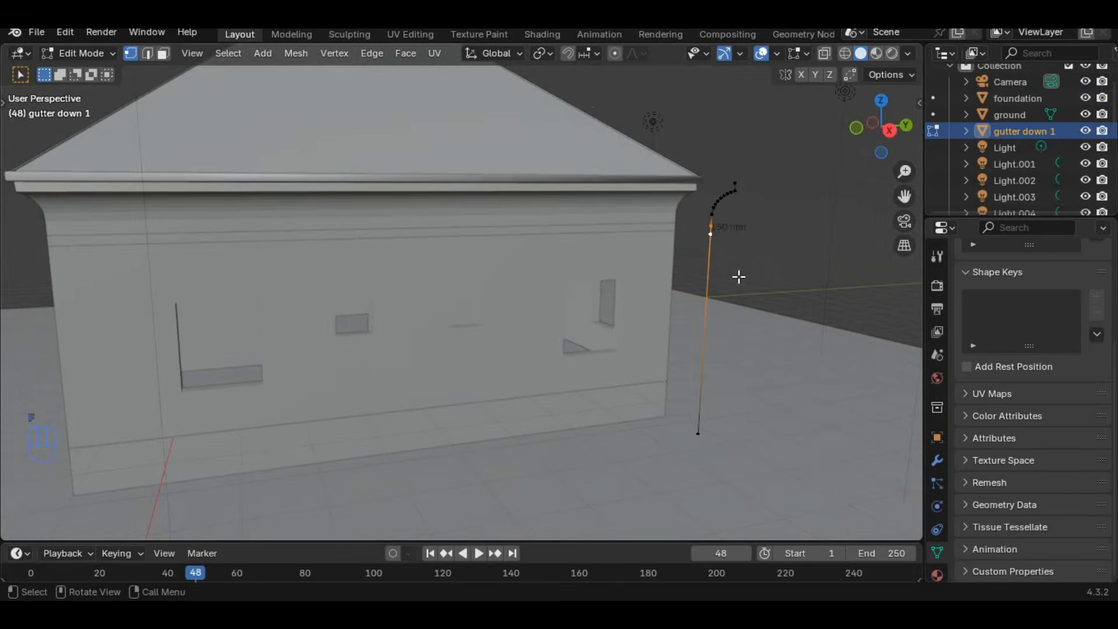
key(Tab)
right_click(593, 302)
click(807, 320)
key(Tab)
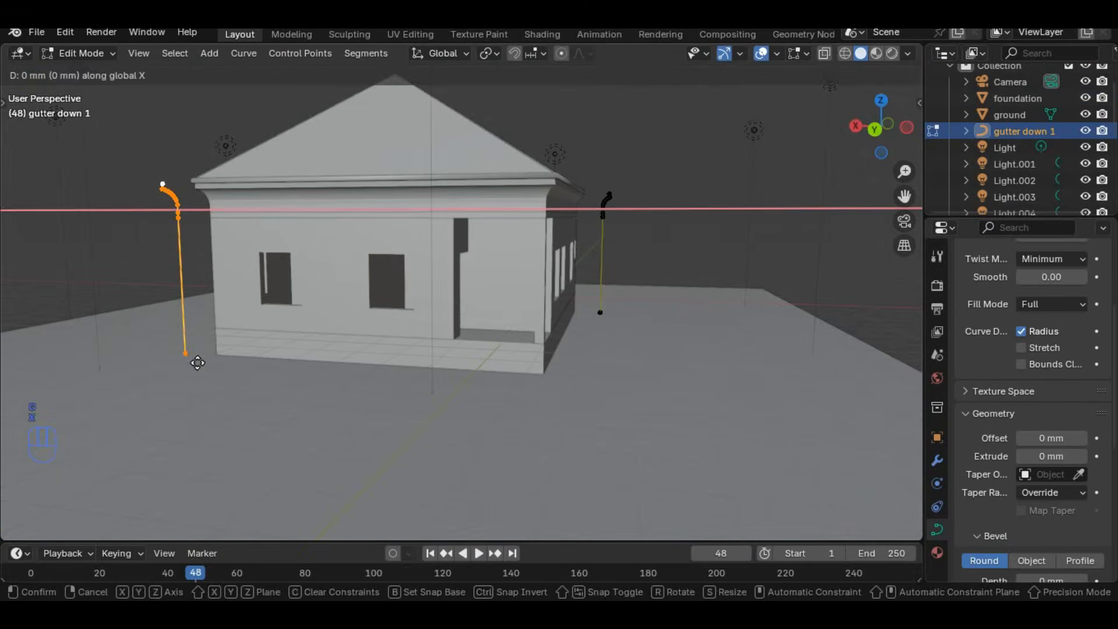
- Try to move the downpipe curves onto the house corners and thicken them with 30 mm extrude and 30 mm depth
click(614, 303)
scroll(1087, 449, down, 4)
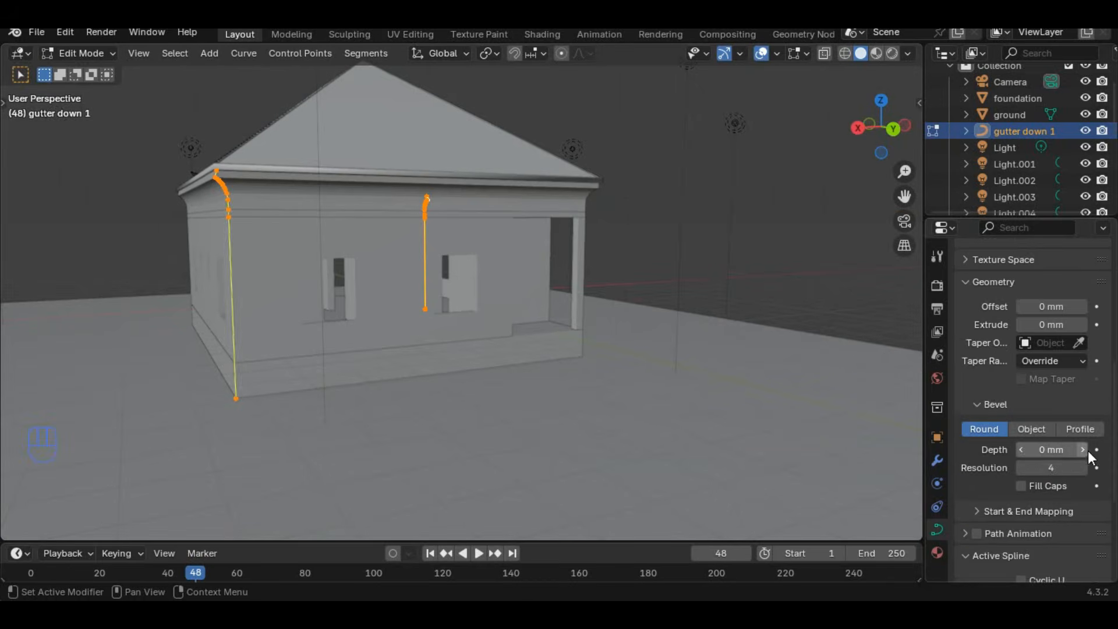
key(ctrl+c)
scroll(1074, 408, up, 2)
key(ctrl+v)
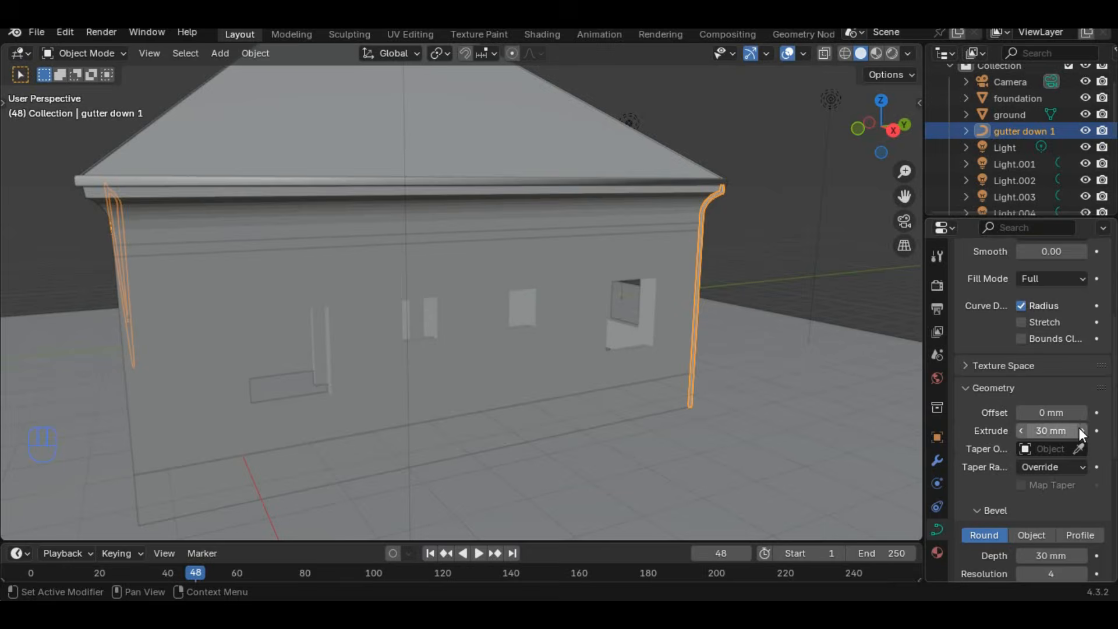
scroll(1079, 427, down, 3)
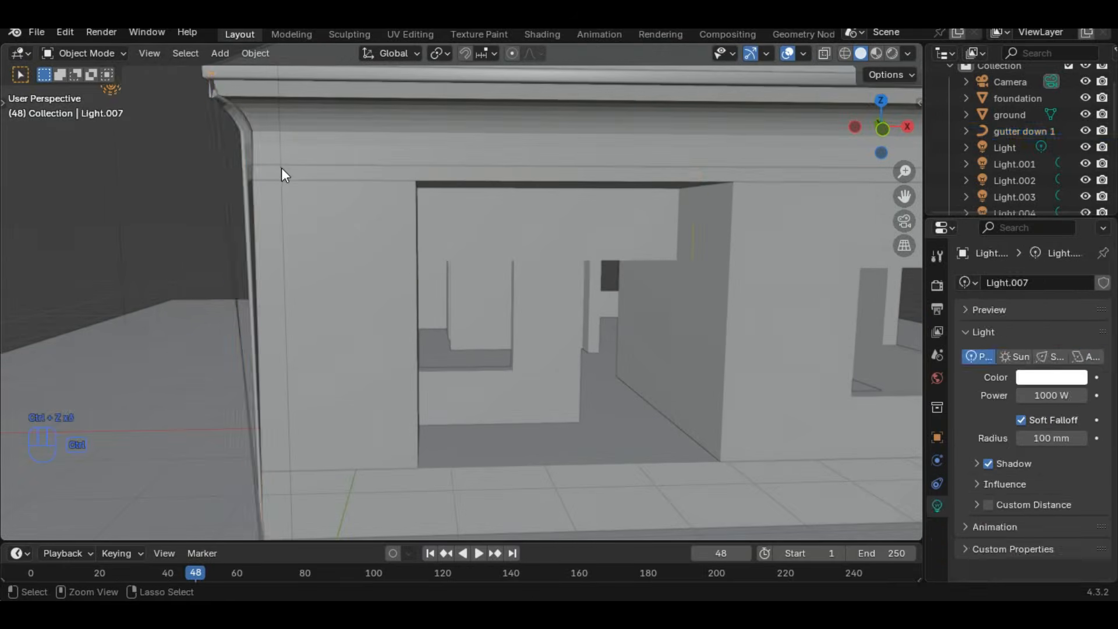
key(ctrl+z)
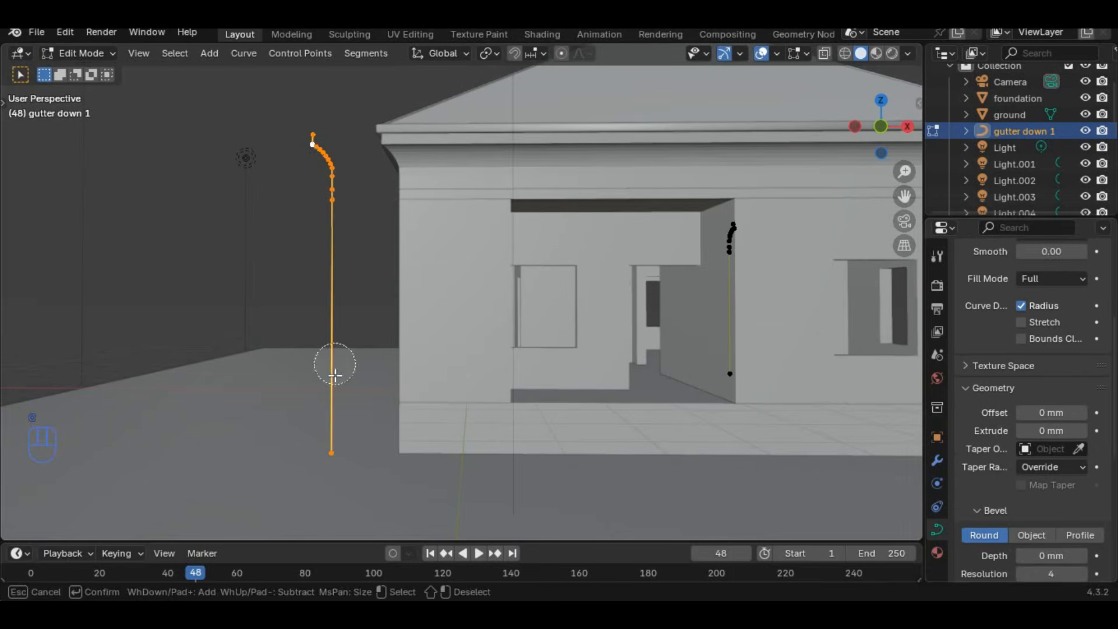
- Set the downpipe curve's extrude to 30 mm and bevel depth to 40 mm, with Fill Caps enabled
click(1086, 492)
click(1085, 491)
click(1085, 492)
scroll(1070, 458, down, 8)
click(1022, 421)
middle_drag(687, 349, 410, 368)
click(1083, 410)
click(1083, 410)
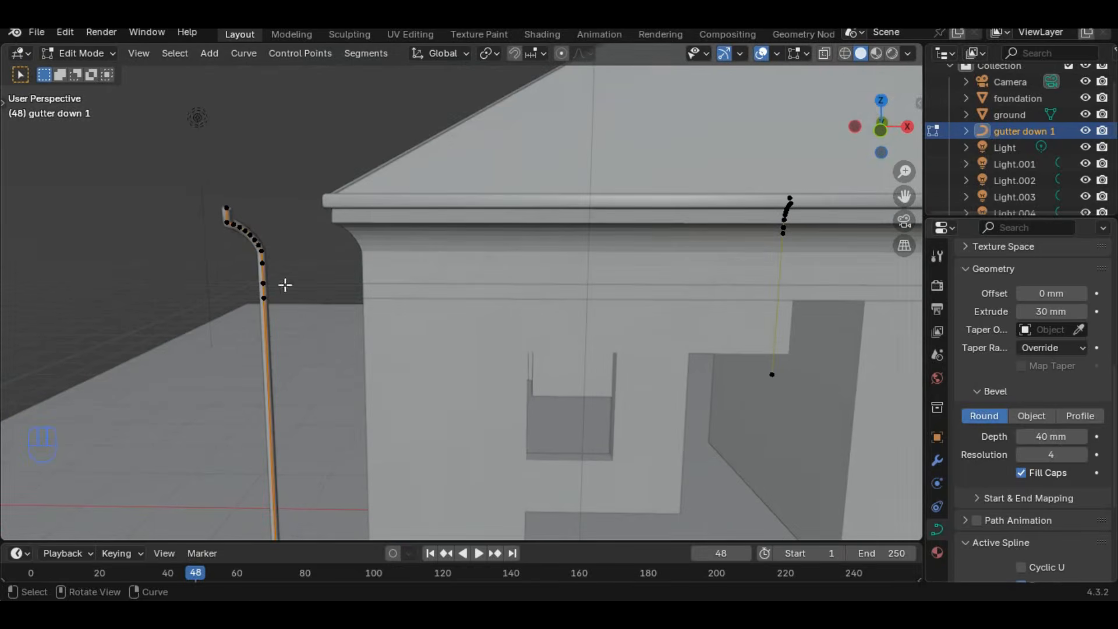
- Position the downpipes against the house corners and set their bevel type to Profile with a resolution of 3
scroll(983, 381, down, 6)
scroll(352, 241, down, 3)
key(c)
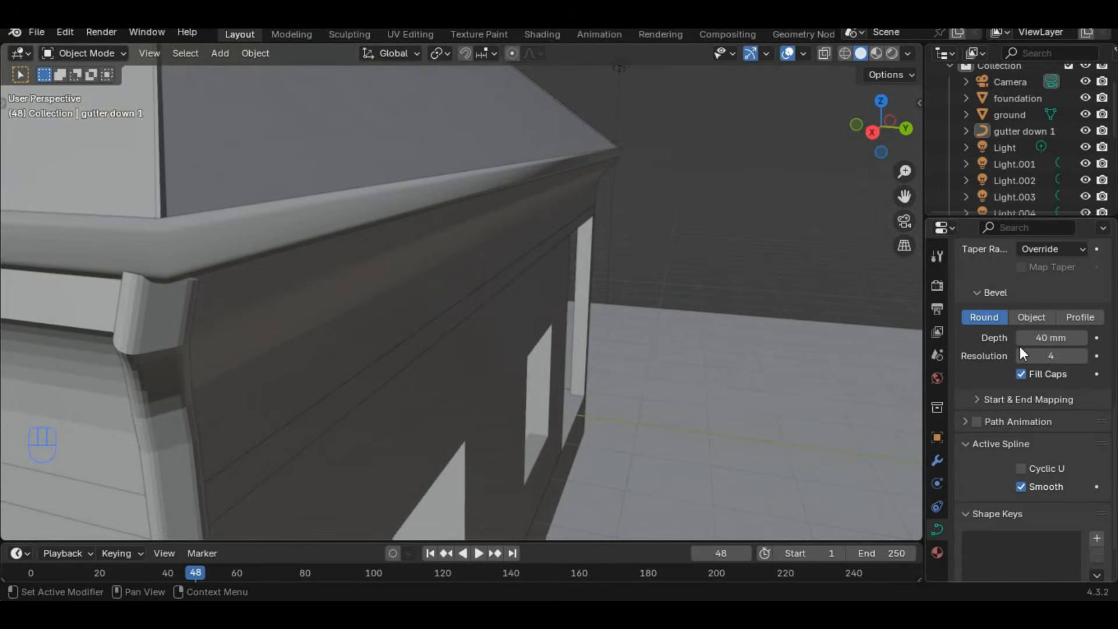
click(1080, 317)
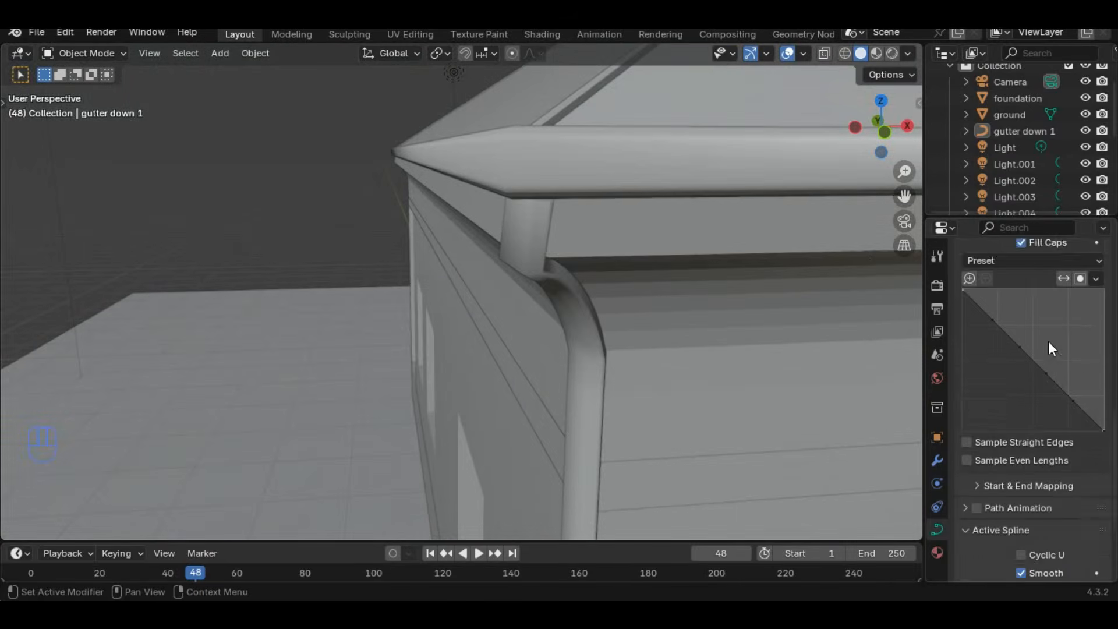
scroll(1048, 341, up, 10)
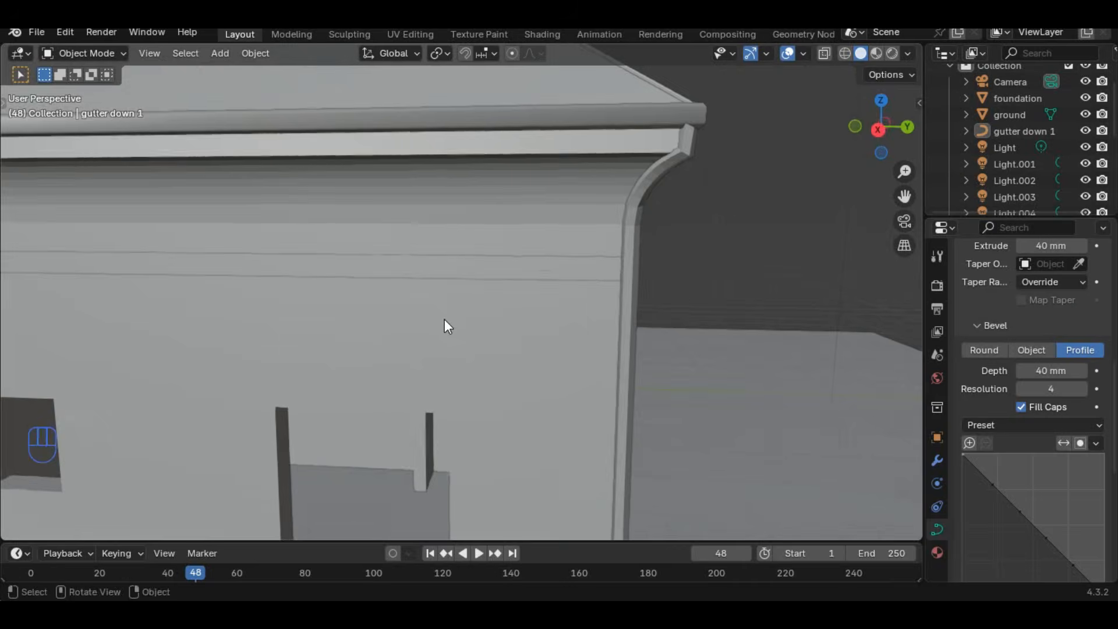
click(1020, 388)
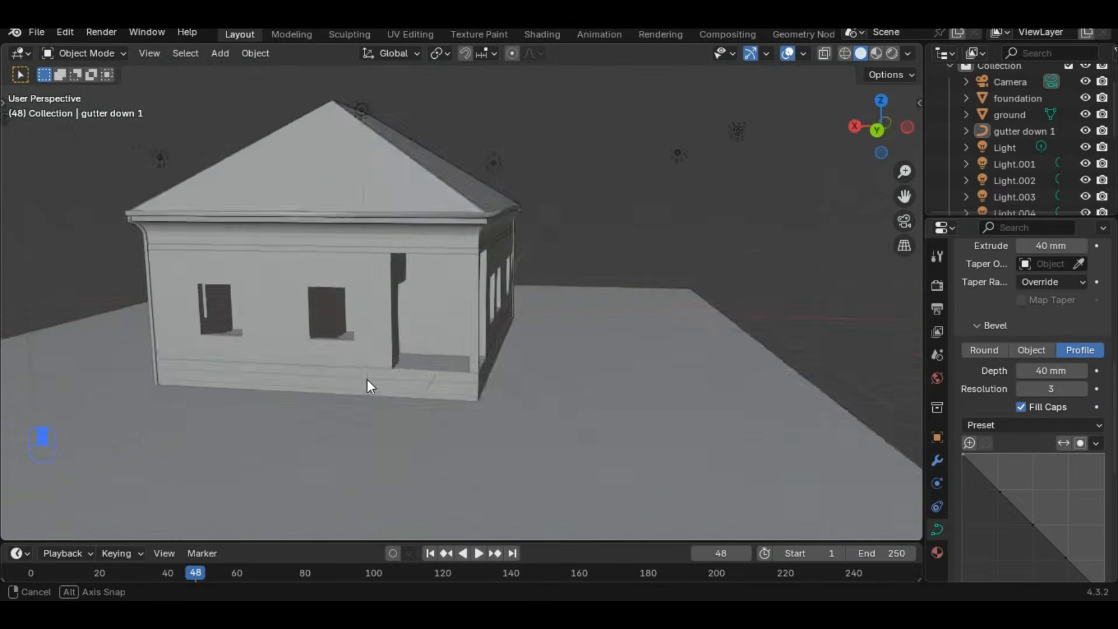
middle_drag(367, 379, 426, 368)
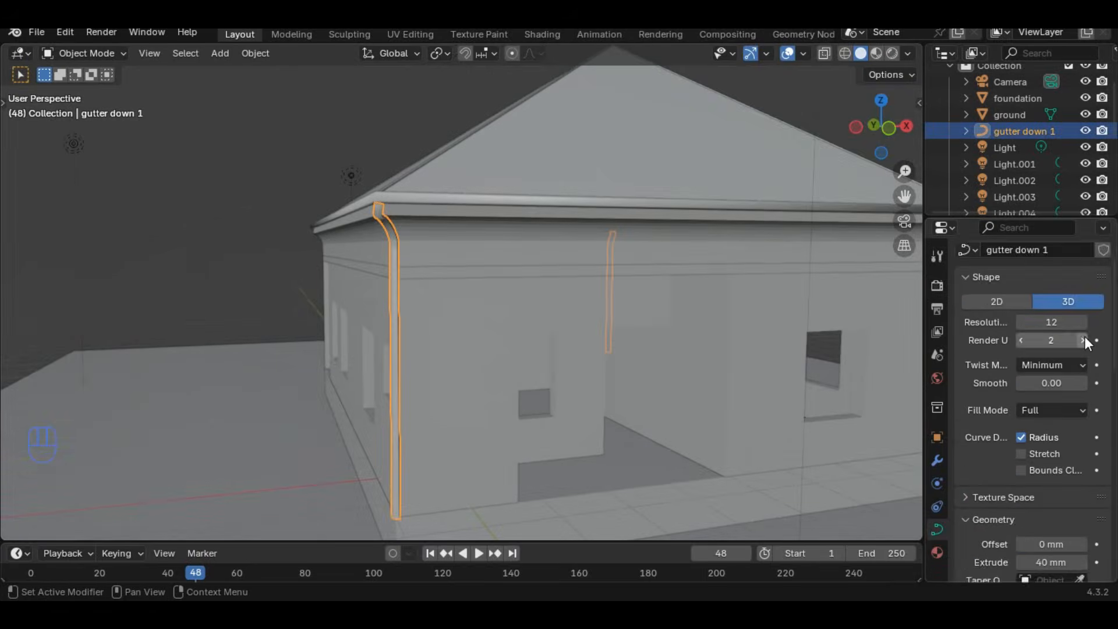
scroll(1084, 336, down, 8)
- Move the top control point of the corner downpipe about 11 mm along Y beneath the roof gutter
middle_drag(501, 314, 617, 291)
click(365, 313)
right_click(335, 271)
key(Tab)
click(389, 235)
shift+middle_drag(618, 291, 373, 324)
key(r)
key(z)
key(g)
key(y)
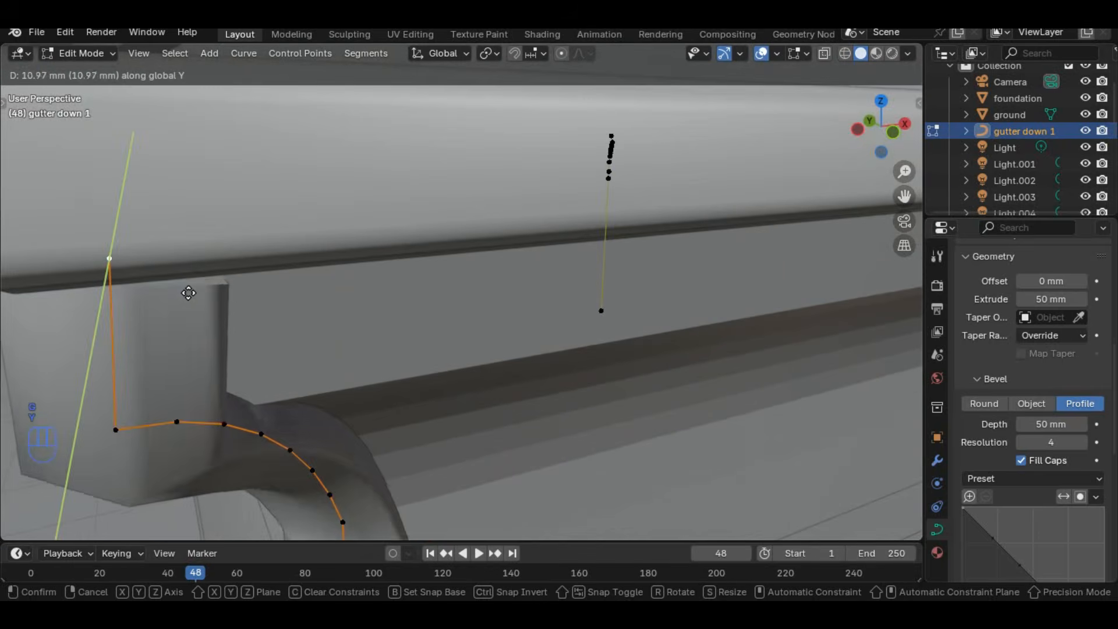
click(183, 295)
- Align the downpipe's top end with the gutter by moving it 20 mm along X and about 17 mm up along Z
scroll(183, 295, down, 8)
middle_drag(183, 295, 402, 233)
scroll(182, 198, up, 5)
key(g)
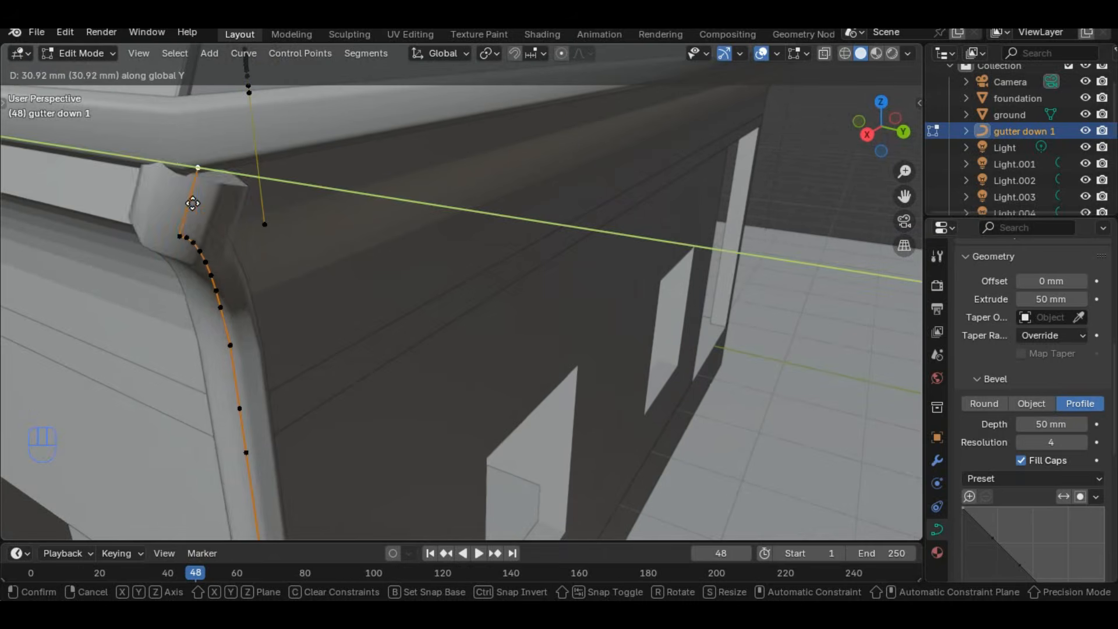
text(0)
click(176, 218)
middle_drag(176, 218, 232, 267)
key(g)
key(z)
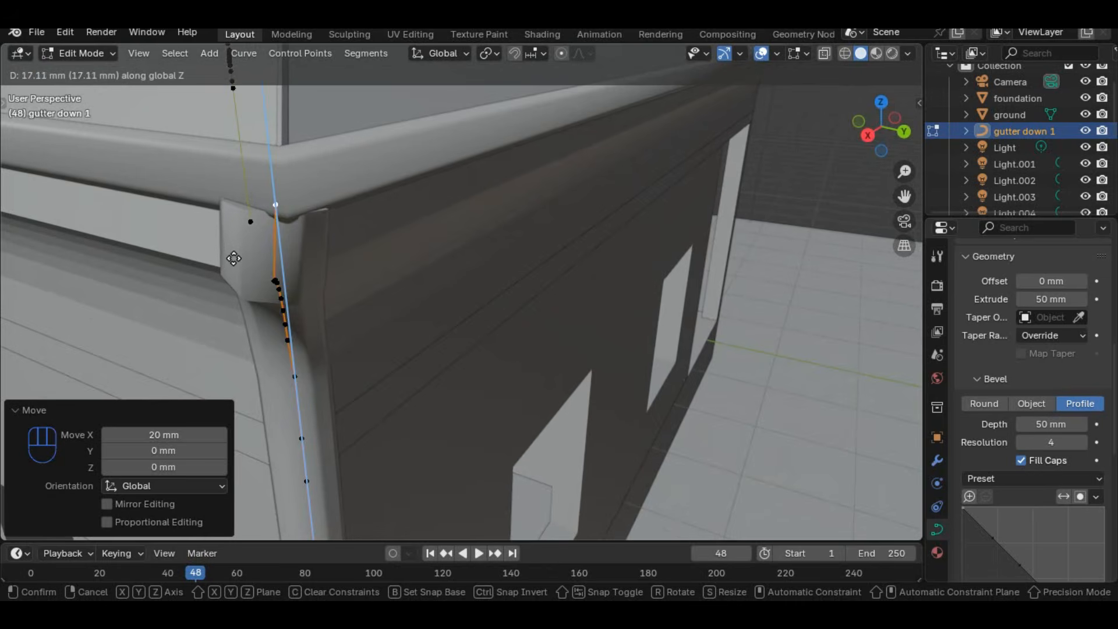
click(315, 229)
scroll(404, 340, down, 5)
middle_drag(404, 339, 312, 290)
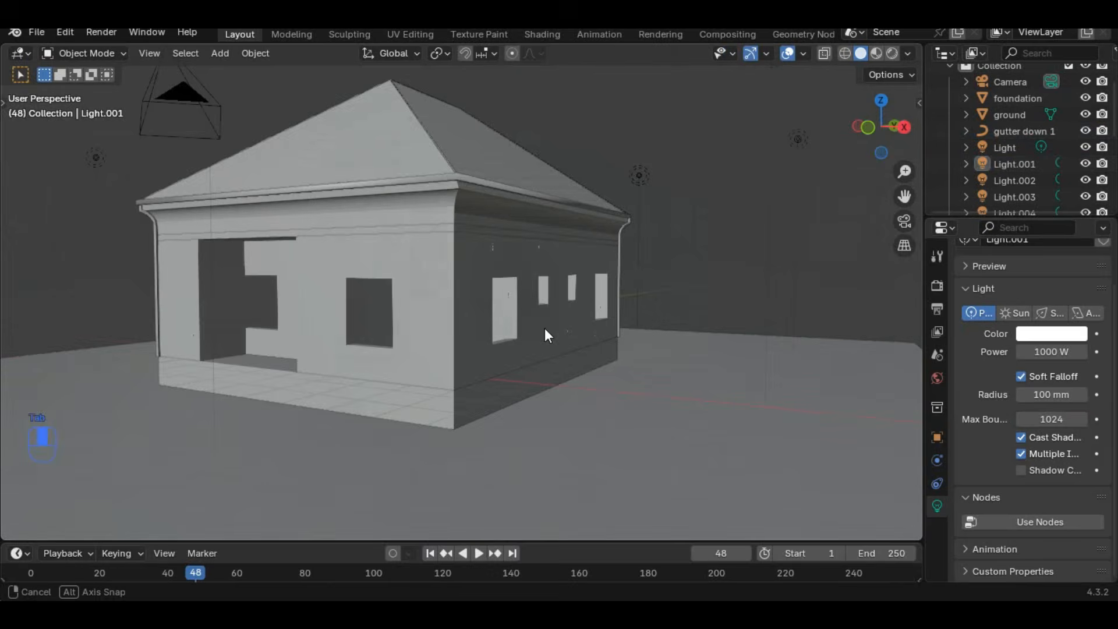
- View the finished downpipes around the house and save the project file
drag(544, 328, 431, 365)
middle_drag(431, 365, 422, 407)
key(ctrl+s)
scroll(421, 404, up, 3)
middle_drag(380, 365, 536, 405)
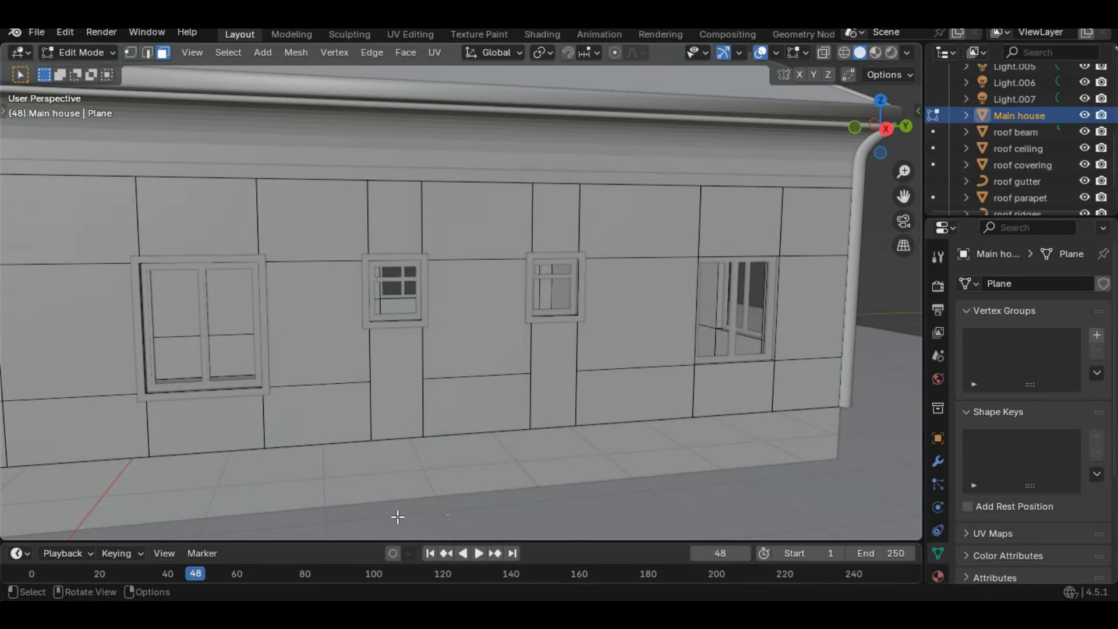
- Duplicate the window hood frame 6580 mm along Y onto the window at the far end of the wall
key(Tab)
click(263, 272)
key(Tab)
key(l)
key(shift+d)
key(y)
click(714, 266)
- Shift the selected geometry of the copied window hood -50 mm along X and save the project file
middle_drag(582, 315, 386, 311)
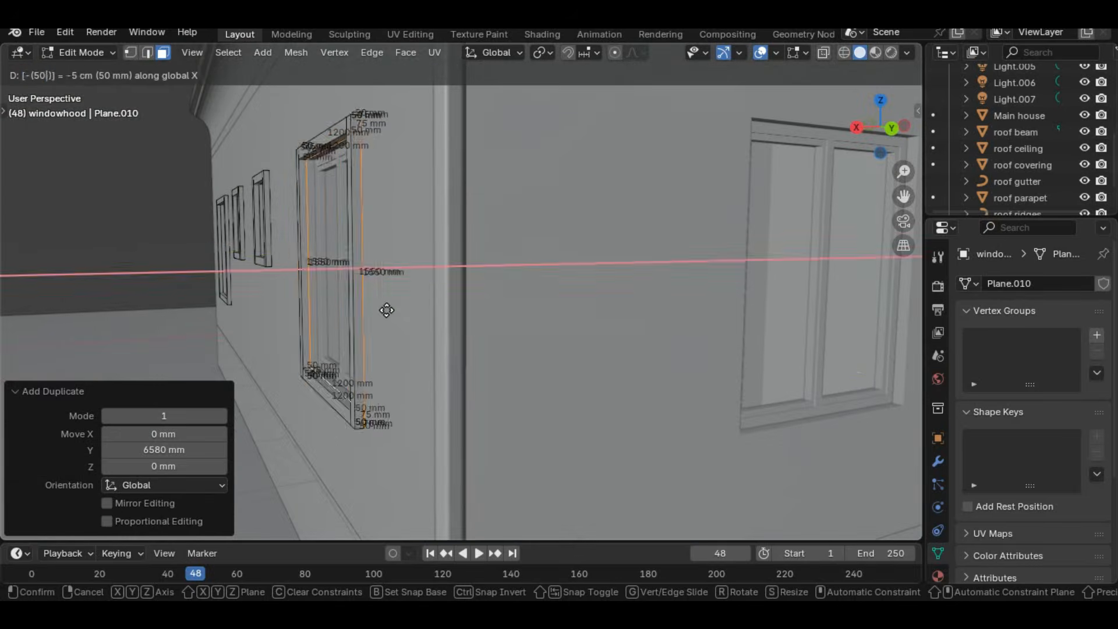
key(ctrl+s)
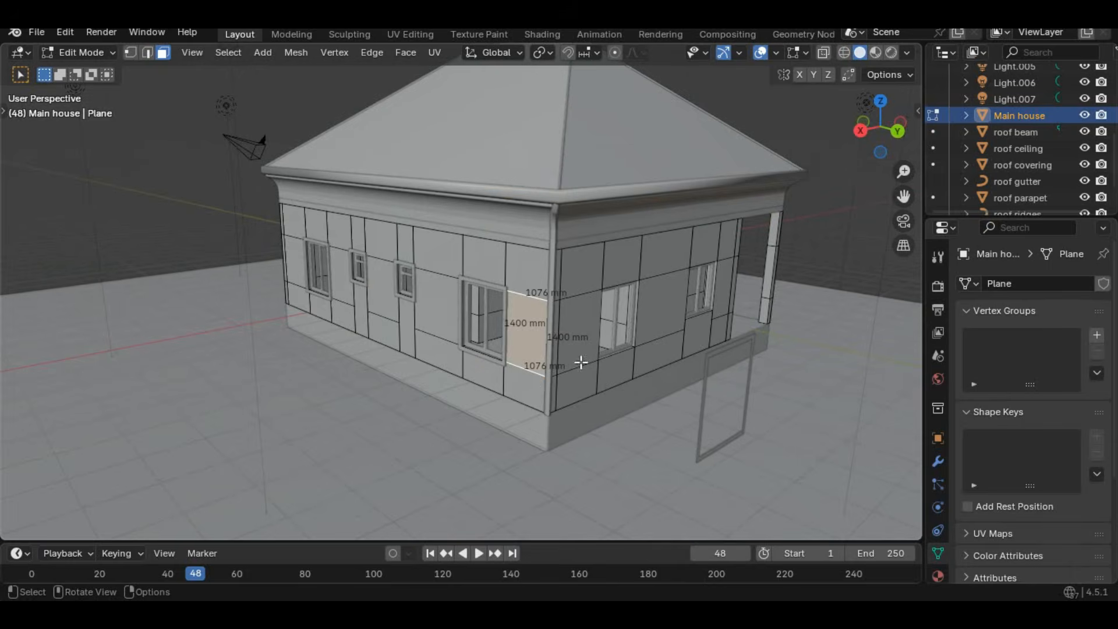
- Position the hood frame over the rear wall's first window by moving it -775 mm along Z and -675 mm along X
key(1)
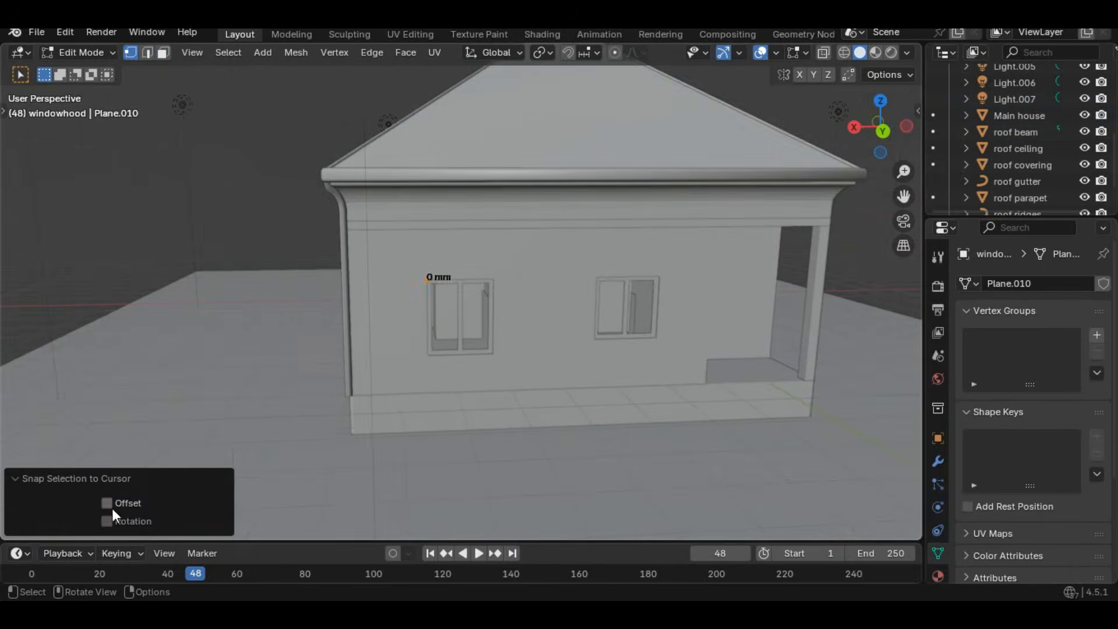
key(g)
key(z)
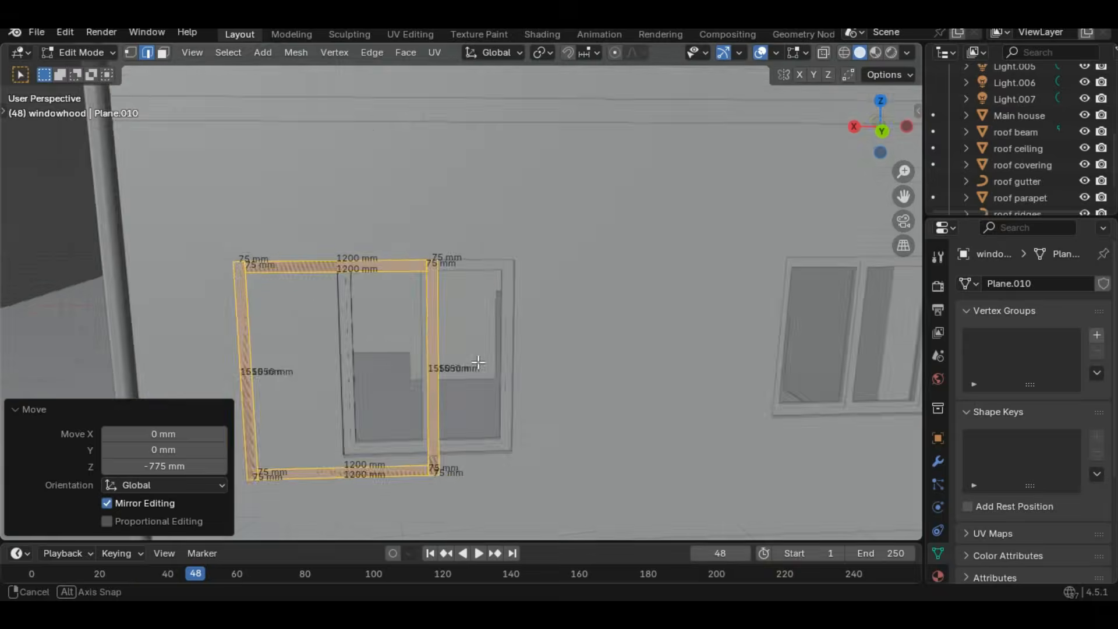
shift+middle_drag(412, 279, 513, 343)
scroll(637, 531, up, 2)
text(150+1200/2)
key(Return)
click(780, 156)
text(gx675-)
key(Return)
- Extrude the rear window's hood frame 50 mm along Y and save the project file
middle_drag(642, 389, 581, 392)
text(75)
key(Return)
key(e)
key(y)
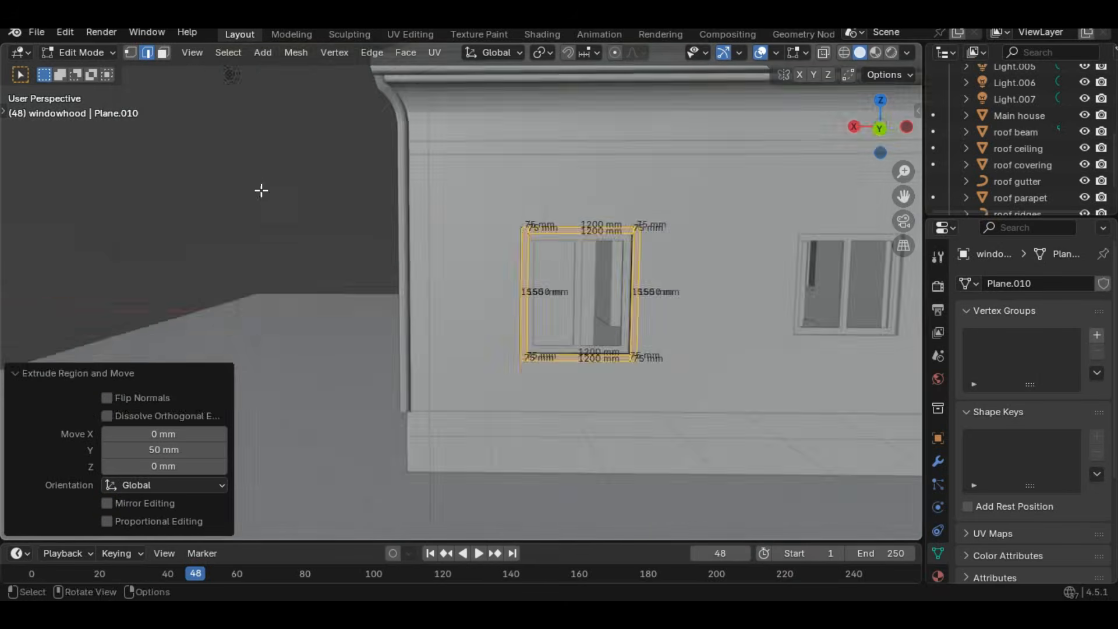
click(261, 191)
middle_drag(349, 344, 430, 352)
scroll(574, 356, down, 5)
key(ctrl+s)
- Measure the hood frame's edges and check the wall geometry between the two rear windows
scroll(575, 357, up, 6)
middle_drag(574, 357, 524, 344)
click(460, 203)
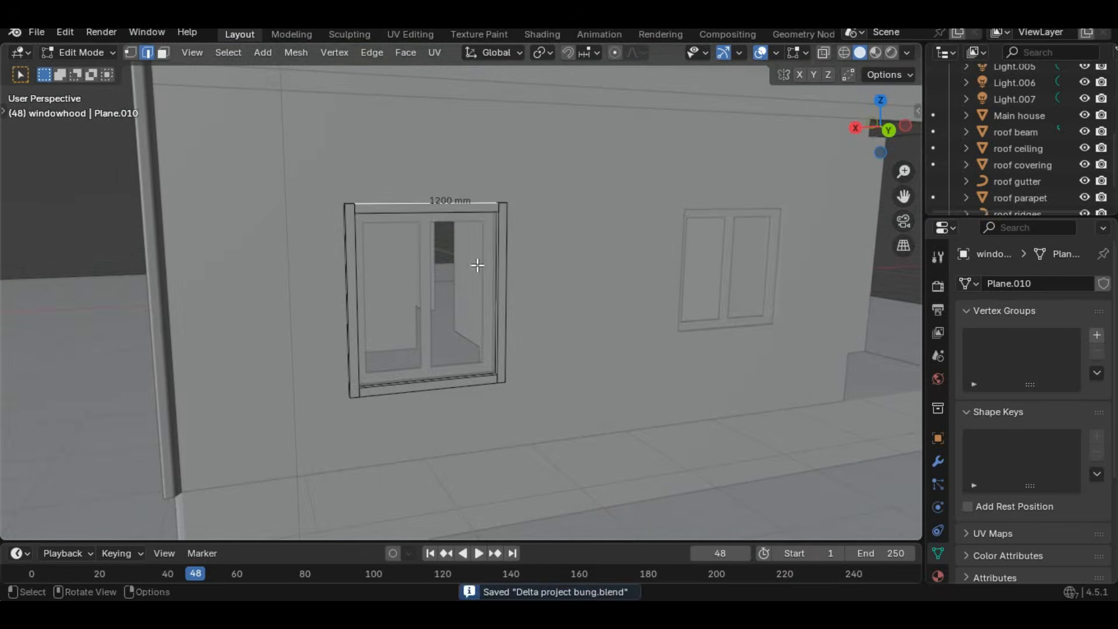
shift+click(428, 387)
shift+click(353, 326)
key(Tab)
click(584, 270)
key(Tab)
key(Tab)
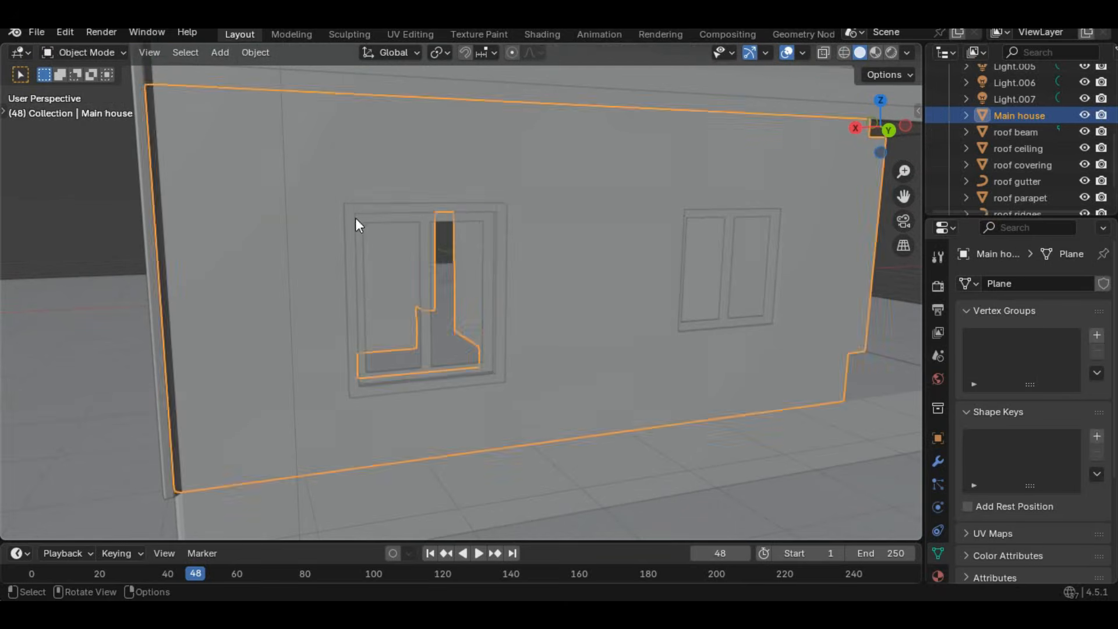
- Duplicate the frame -1893 mm along X and shift the copy another -1275 mm along X onto the second rear window
text(893-)
key(Return)
middle_drag(453, 268, 415, 266)
key(alt+Tab)
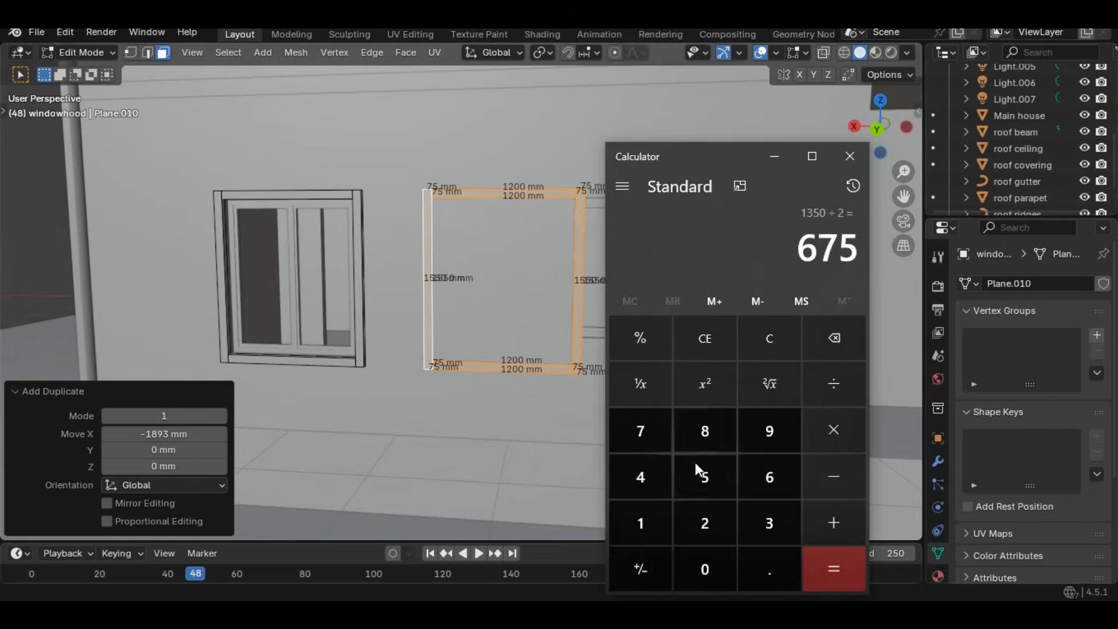
key(alt+Tab)
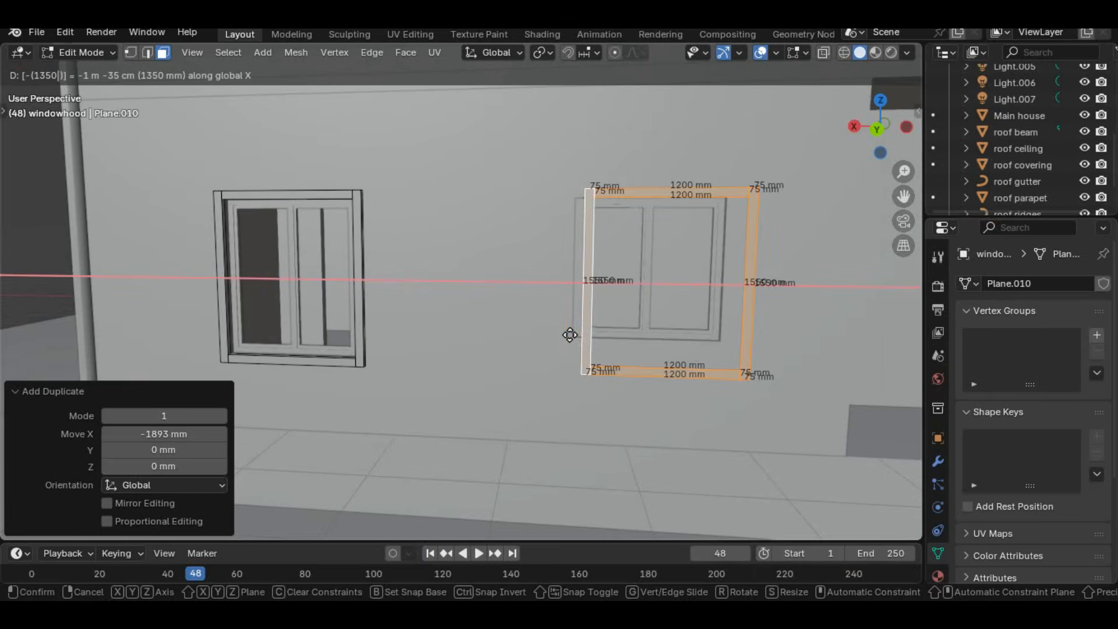
key(Return)
key(alt+Tab)
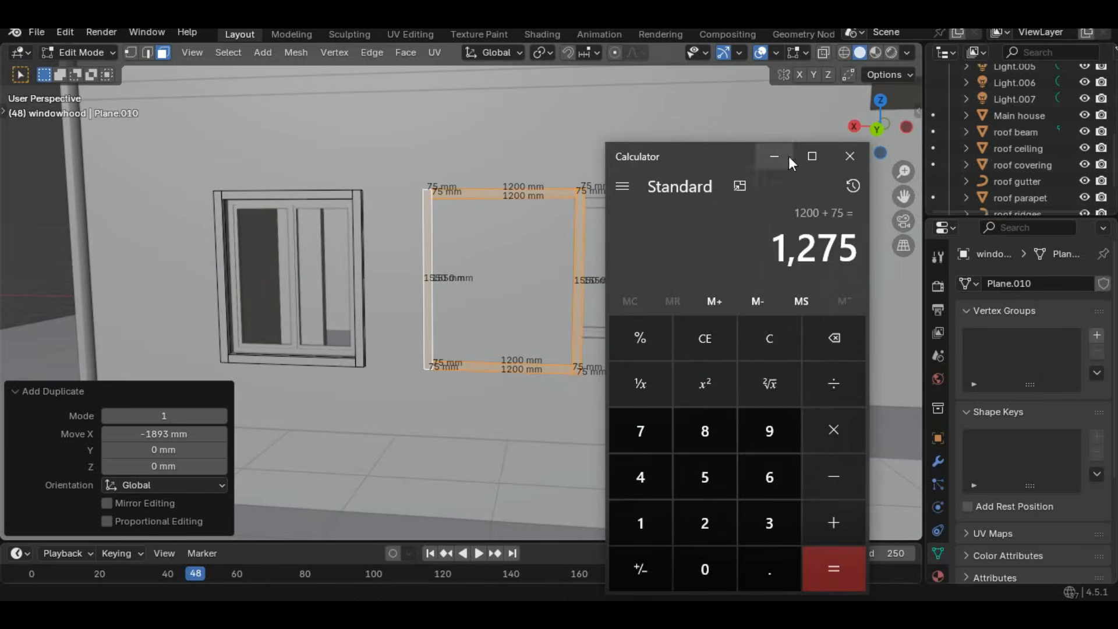
click(786, 156)
text(gx1275-)
key(Return)
- Raise the bottom rail of the second rear frame to fit the shorter window, making its inner sides 1325 mm tall
scroll(604, 335, up, 3)
middle_drag(604, 334, 615, 364)
key(Tab)
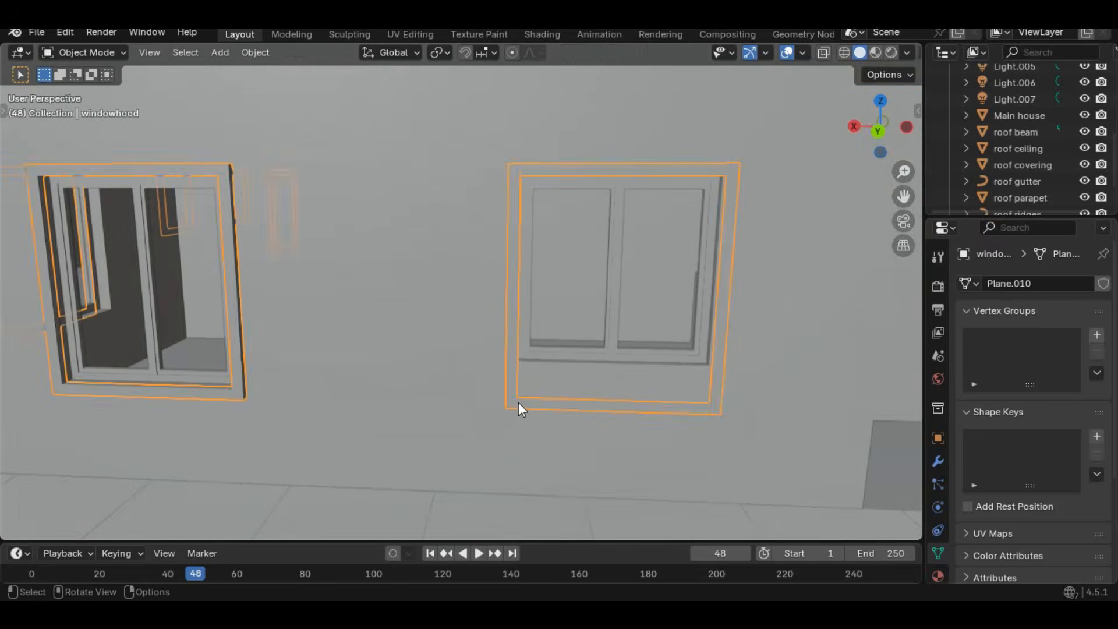
key(z)
click(567, 370)
click(513, 343)
click(709, 381)
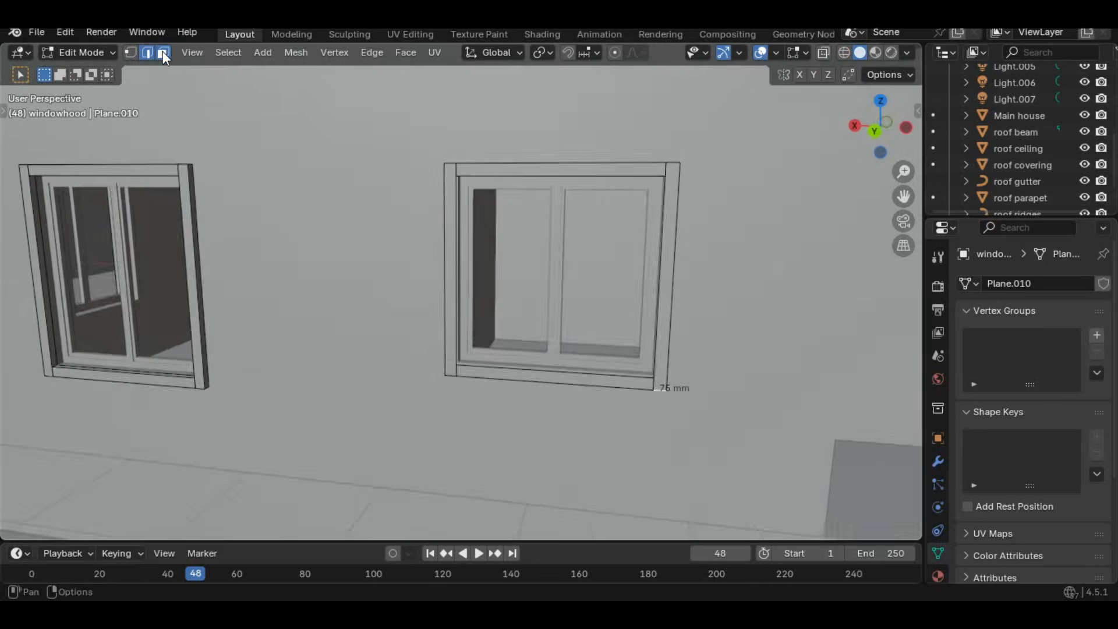
- Try to extrude the second rear frame 50 mm along Y
click(163, 53)
middle_drag(571, 407, 622, 437)
click(636, 361)
shift+click(728, 385)
shift+click(884, 361)
middle_drag(605, 291, 588, 350)
click(148, 52)
middle_drag(781, 245, 694, 250)
text(ey50)
key(Return)
middle_drag(291, 291, 374, 354)
key(ctrl+z)
key(ctrl+z)
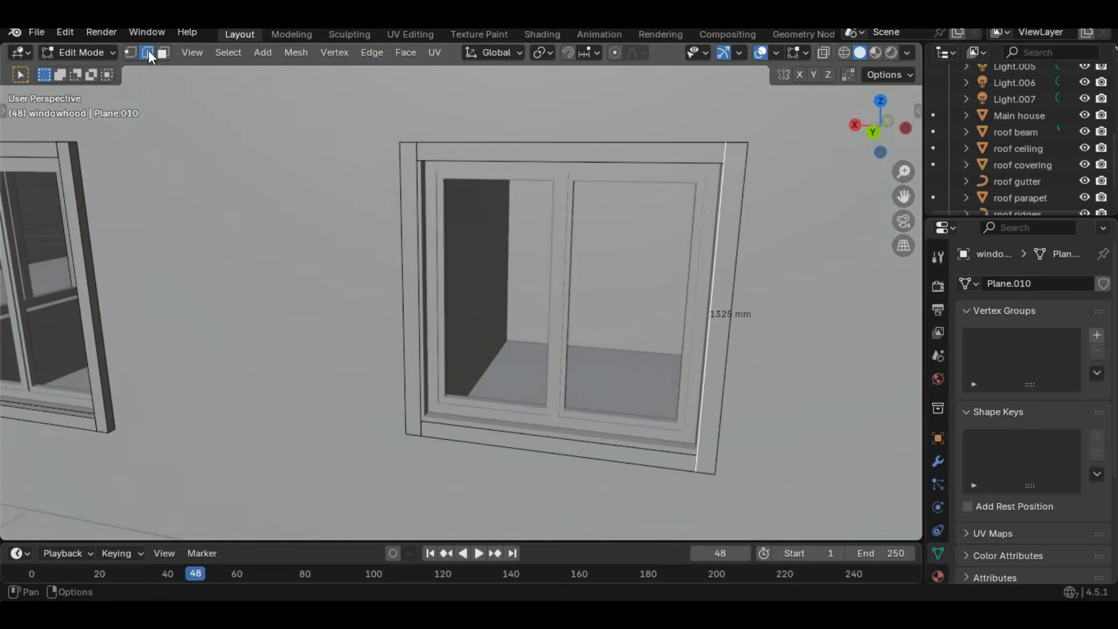
- Extrude the second rear window's frame -50 mm along Y and save the project file
click(737, 144)
scroll(742, 229, up, 2)
middle_drag(570, 303, 244, 308)
key(3)
click(113, 279)
text(-50)
key(Return)
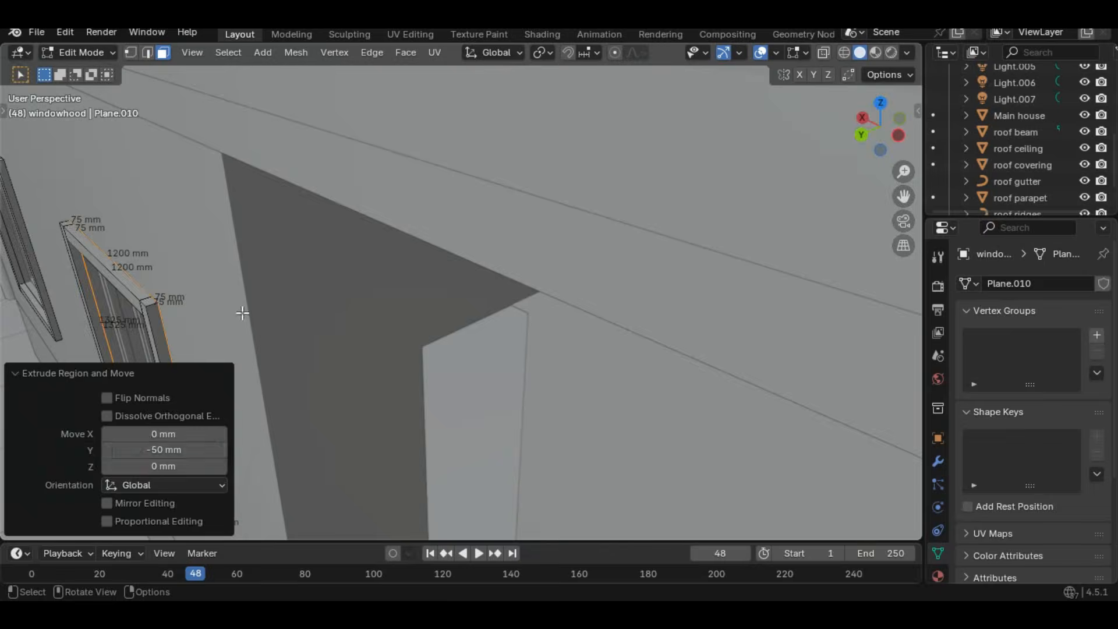
click(242, 315)
scroll(497, 382, down, 6)
key(ctrl+s)
- Measure the length of the foundation's long side edge
middle_drag(497, 382, 516, 365)
scroll(419, 399, up, 3)
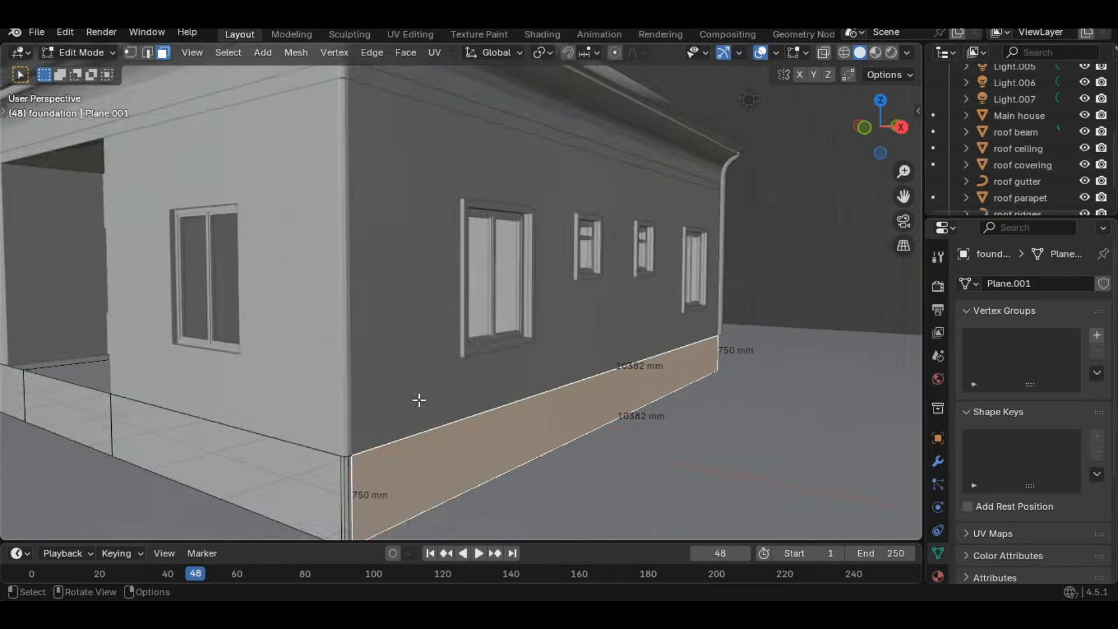
middle_drag(419, 399, 506, 402)
click(147, 53)
click(497, 434)
scroll(572, 447, down, 5)
middle_drag(568, 373, 291, 326)
scroll(375, 309, up, 3)
- Place a window hood frame on the front wall and shift it -50 mm along Y
key(Tab)
click(349, 254)
key(Tab)
middle_drag(350, 368, 469, 380)
text(-)
key(Return)
text(gy-50)
key(Return)
- Select the whole hood frame on the front wall's window and extrude it along Y
key(Tab)
click(348, 263)
key(Tab)
middle_drag(355, 263, 299, 253)
click(130, 53)
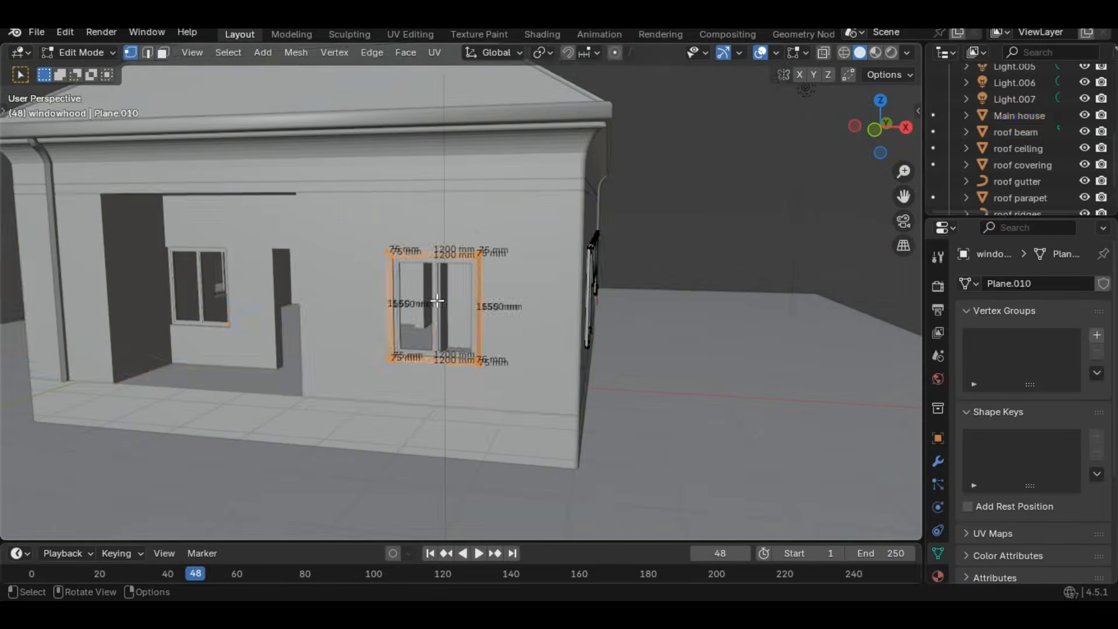
scroll(437, 312, up, 5)
scroll(609, 382, down, 3)
middle_drag(570, 387, 486, 357)
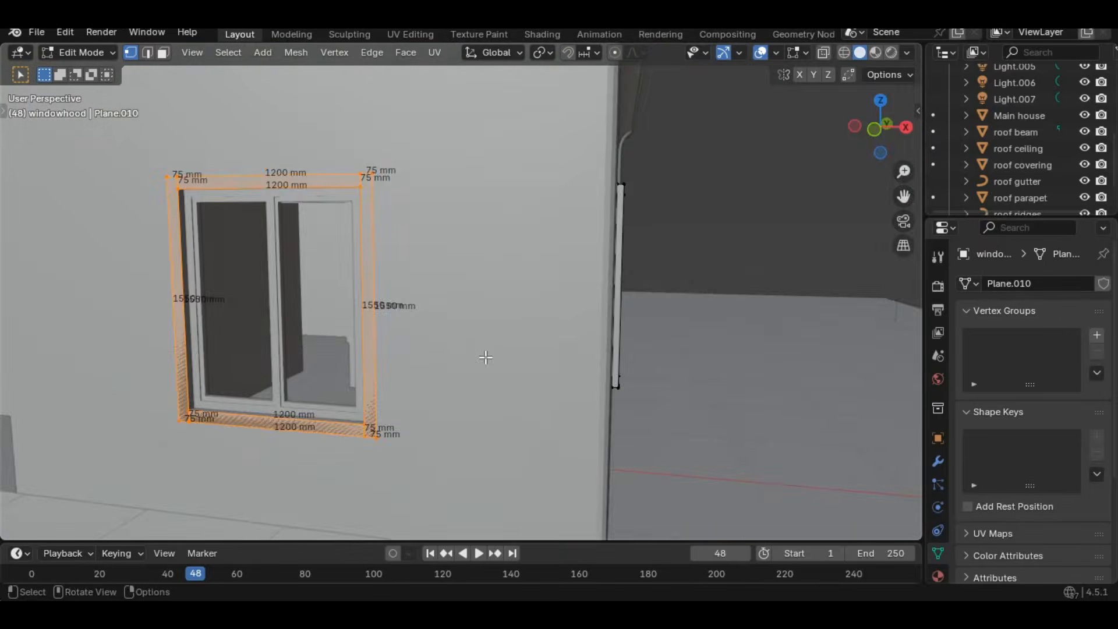
middle_drag(524, 366, 486, 367)
middle_drag(280, 384, 209, 389)
key(e)
key(y)
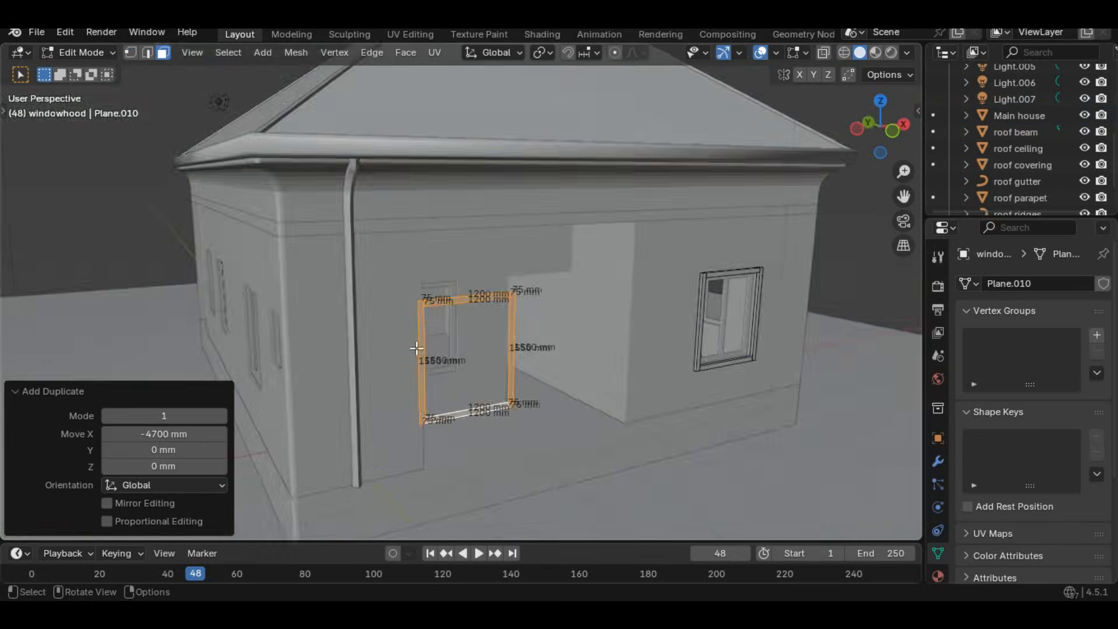
- Remove the copied frame's side strip nearest the porch wall and move the frame 1425 mm along Y toward the recessed window
scroll(292, 341, up, 4)
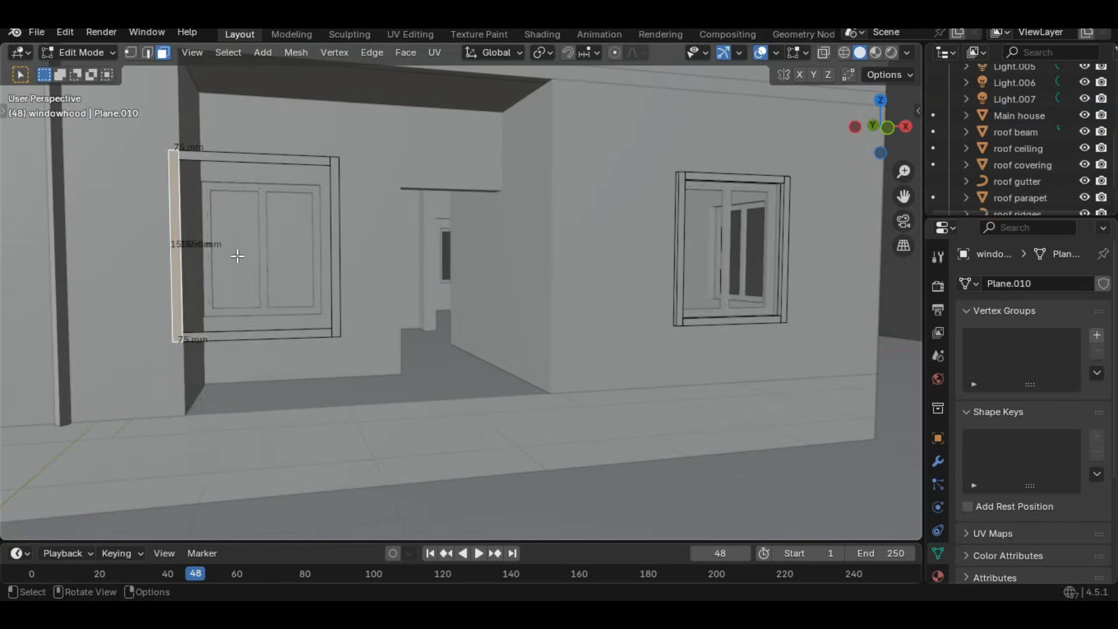
key(g)
key(y)
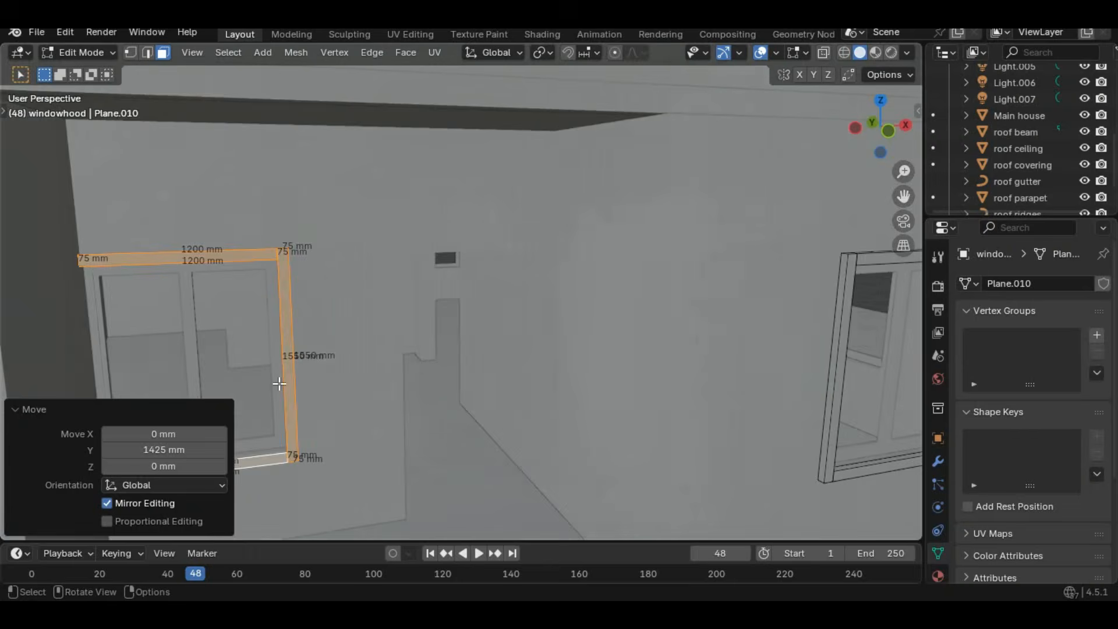
- Fine-tune the porch frame's position along Y against the recessed wall and save the project file
middle_drag(280, 383, 444, 404)
key(g)
key(y)
click(444, 404)
click(408, 401)
scroll(337, 400, down, 5)
scroll(337, 400, up, 5)
middle_drag(338, 400, 279, 384)
scroll(373, 402, down, 5)
key(ctrl+s)
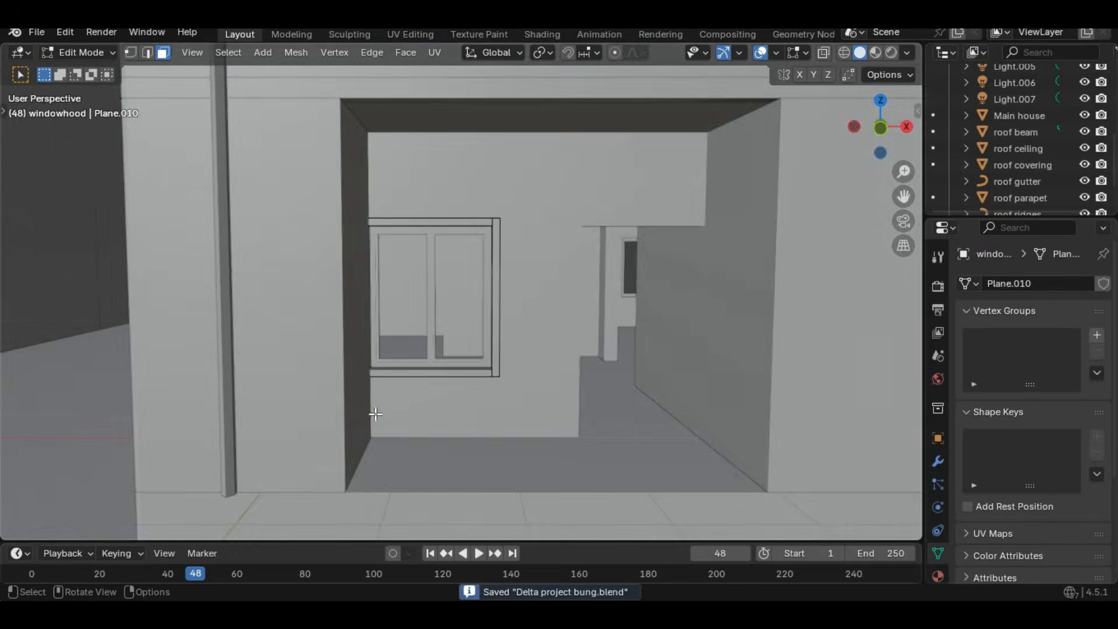
- Examine the windows and hood frames around the house for the placement on the opposite side wall
scroll(375, 396, down, 5)
middle_drag(373, 408, 379, 352)
click(408, 296)
mouse_move(408, 303)
middle_down()
mouse_move(581, 369)
mouse_move(402, 320)
middle_up()
key(Tab)
middle_drag(294, 429, 505, 311)
key(Tab)
click(506, 311)
middle_drag(699, 311, 502, 299)
click(502, 302)
- Shift the hood frame -8900 mm along X to the opposite side wall
middle_drag(303, 349, 438, 359)
key(Tab)
key(g)
key(y)
key(x)
key(minus)
key(8)
key(9)
key(0)
key(0)
key(Return)
- Snap the hood frame to the 3D cursor at the side-wall window, keeping the selection's offset
middle_drag(291, 372, 512, 250)
key(Tab)
click(512, 251)
key(Tab)
click(516, 257)
key(shift+s)
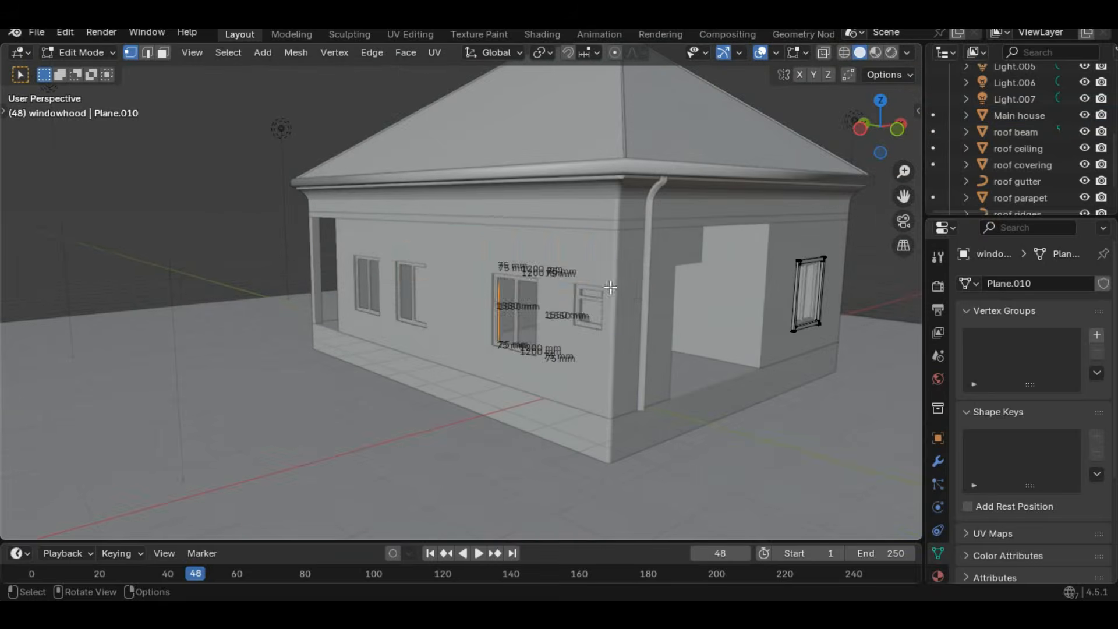
key(shift+s)
scroll(530, 416, up, 5)
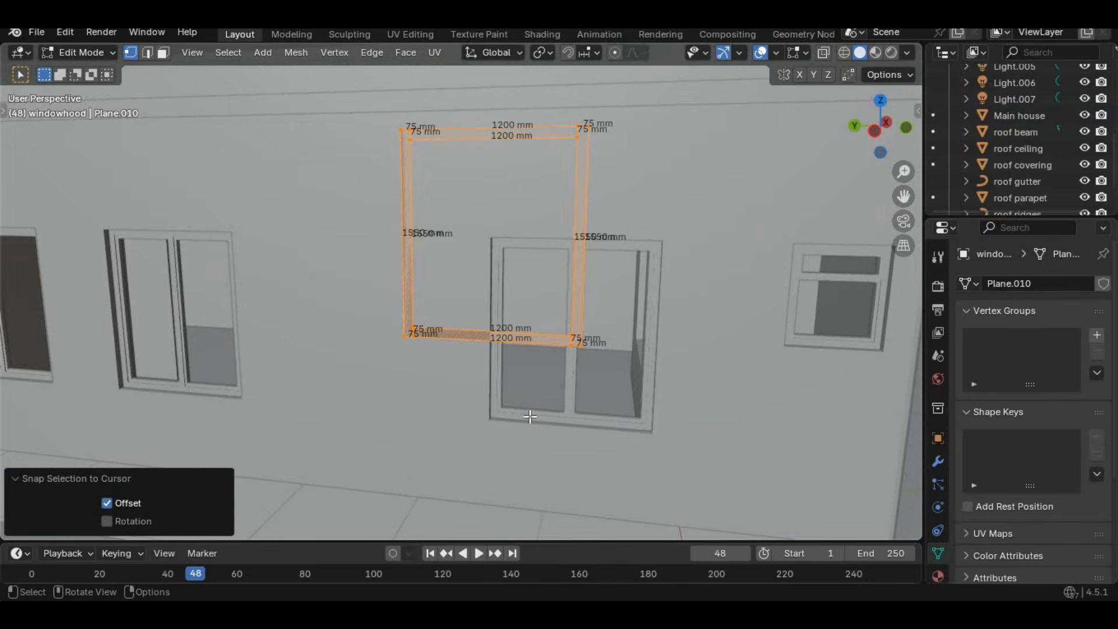
- Move the side-wall hood frame -600 mm along Z to the window's height
key(0)
key(0)
key(minus)
key(Return)
middle_drag(530, 416, 624, 426)
key(Escape)
scroll(623, 427, up, 2)
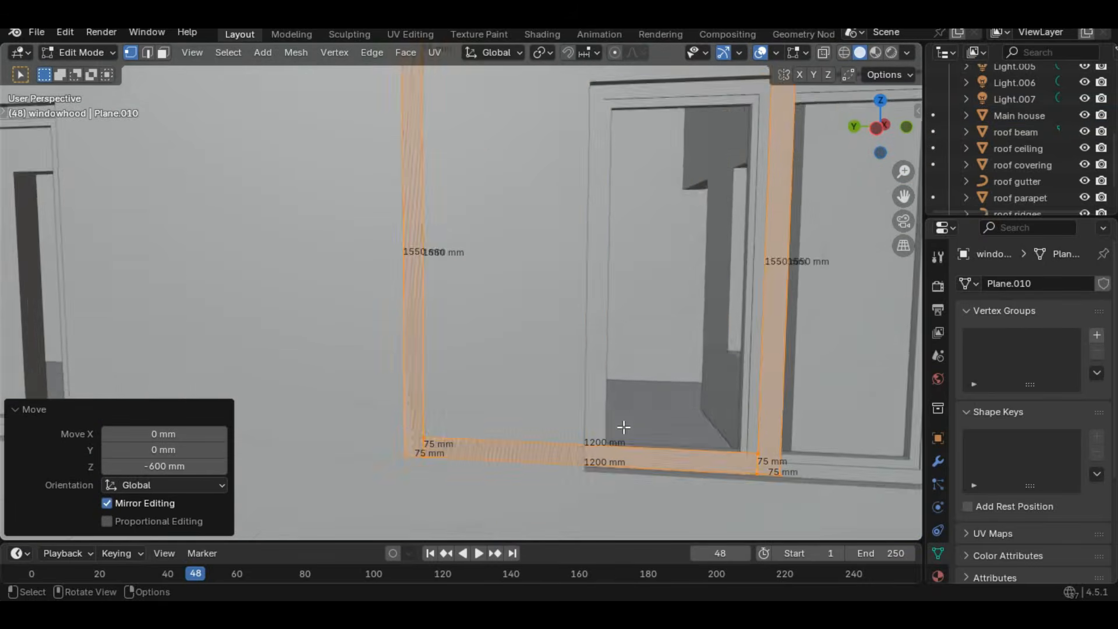
- Work out the offset with the Calculator, shift the side-wall hood frame by -50 mm and raise it 75 mm along Z
scroll(623, 427, down, 2)
click(629, 615)
click(649, 448)
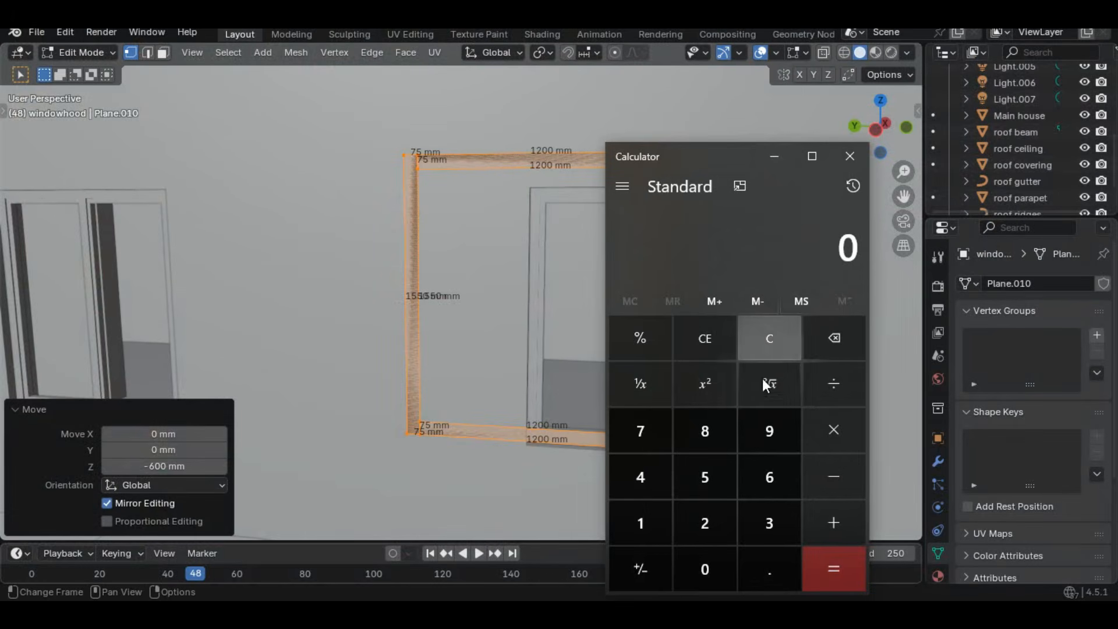
middle_drag(582, 412, 519, 365)
key(5)
key(0)
key(minus)
key(Return)
key(g)
key(z)
key(7)
key(5)
key(Return)
- Move the side-wall hood frame -600 mm along Y and -25 mm along Z onto its window
key(g)
key(y)
key(6)
key(0)
key(0)
key(minus)
key(Return)
scroll(569, 439, up, 2)
key(g)
key(z)
key(2)
key(5)
key(minus)
key(Return)
key(Return)
- Duplicate the side-wall hood frame 2100 mm along Y and move the copy a further 1200 mm along Y to the middle window
key(alt+a)
scroll(519, 365, down, 3)
key(3)
click(495, 196)
alt+click(474, 330)
middle_drag(474, 331, 531, 316)
scroll(532, 315, down, 2)
key(Tab)
click(532, 314)
key(Tab)
key(Tab)
click(654, 266)
key(Tab)
key(shift+d)
text(y2100)
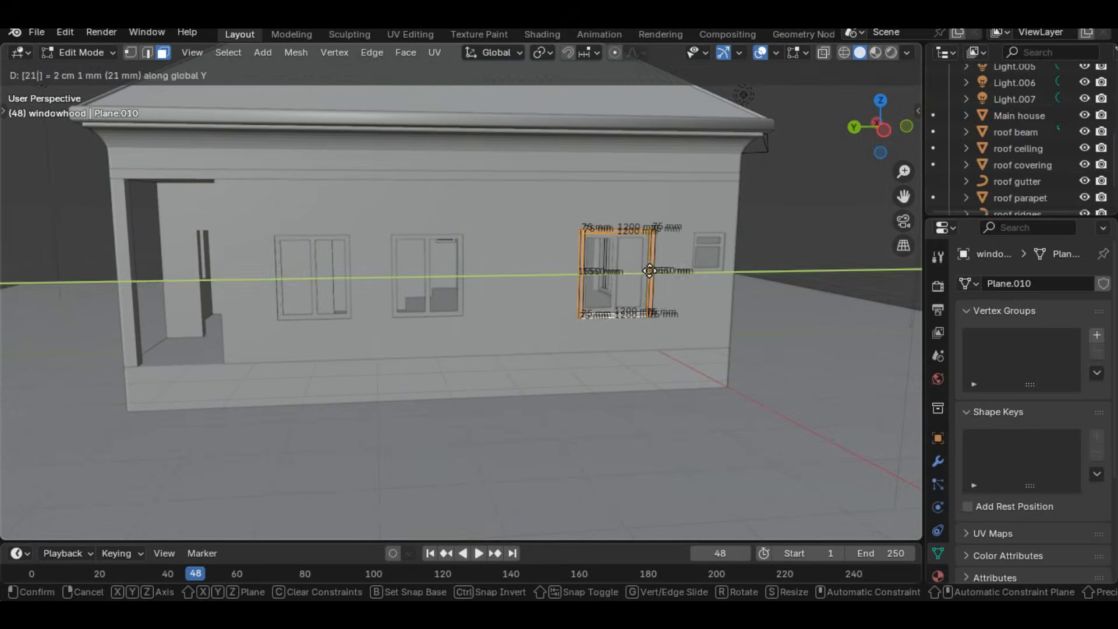
key(Return)
text(gy1200)
key(Return)
- Extrude the middle window's hood frame 50 mm along X and clear the selection
scroll(428, 315, up, 6)
middle_drag(428, 332, 561, 365)
text(ex50)
key(Return)
key(alt+a)
- Select the four faces of the middle window's hood frame and save the file
middle_drag(537, 410, 430, 332)
shift+click(425, 137)
shift+click(393, 192)
shift+click(670, 326)
shift+click(527, 443)
scroll(576, 414, down, 5)
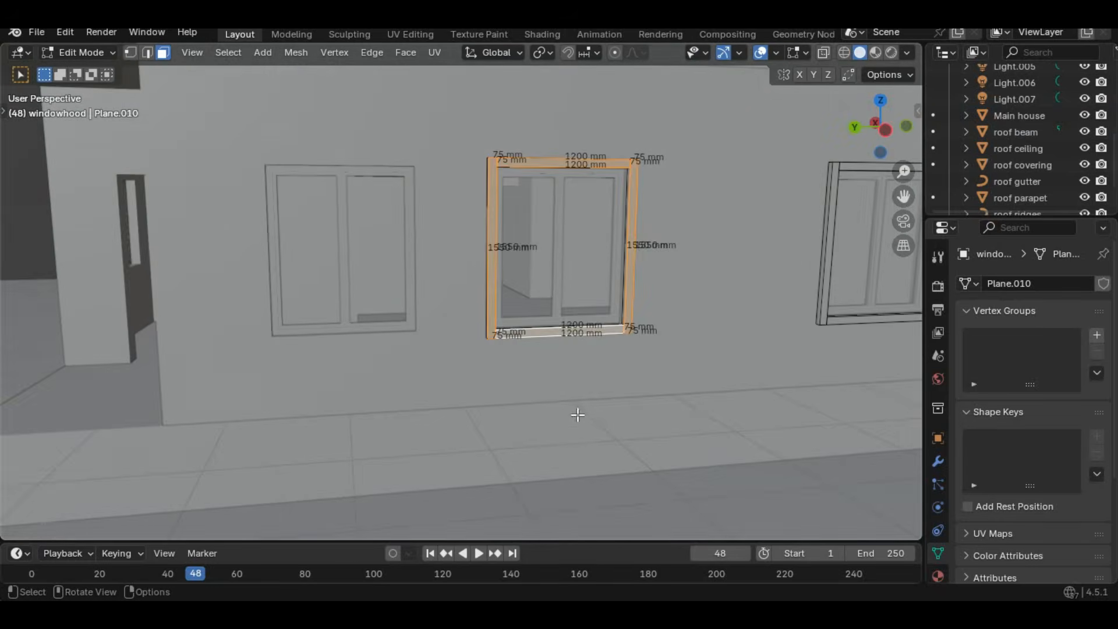
key(ctrl+s)
- Duplicate the selected hood frame faces 690 mm along Y and move the copy farther onto the window nearest the porch
key(Tab)
click(457, 267)
scroll(480, 273, down, 4)
key(Tab)
key(shift+d)
text(y690)
key(Return)
text(g)
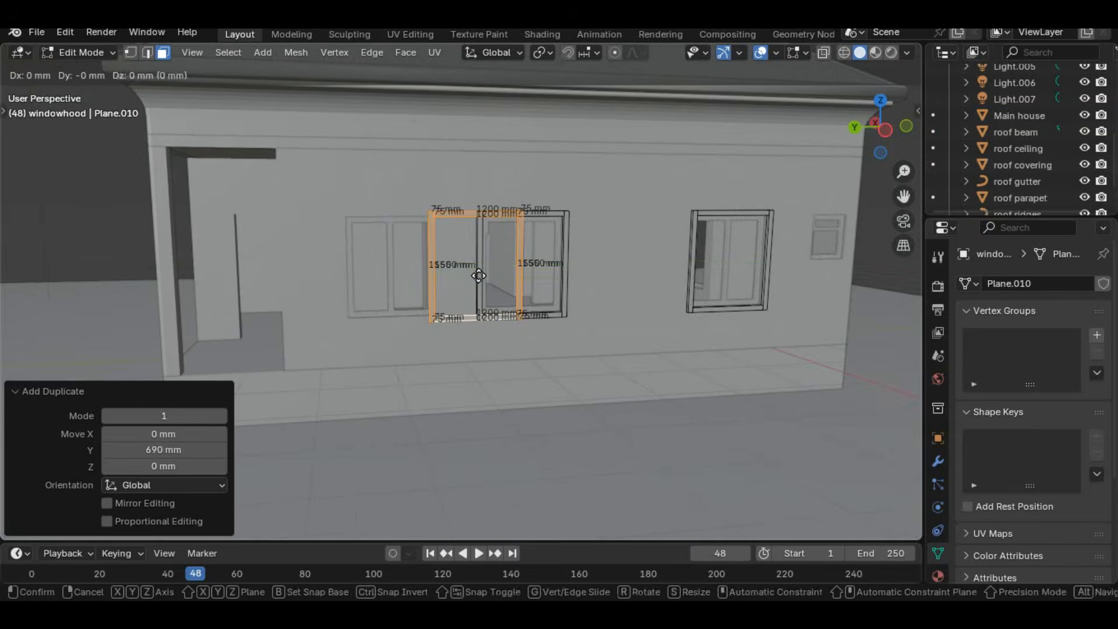
text(00)
key(Return)
- Extrude the hood frame at the window nearest the porch 50 mm along X
middle_drag(373, 280, 474, 289)
text(ex50)
key(Return)
middle_drag(553, 349, 412, 297)
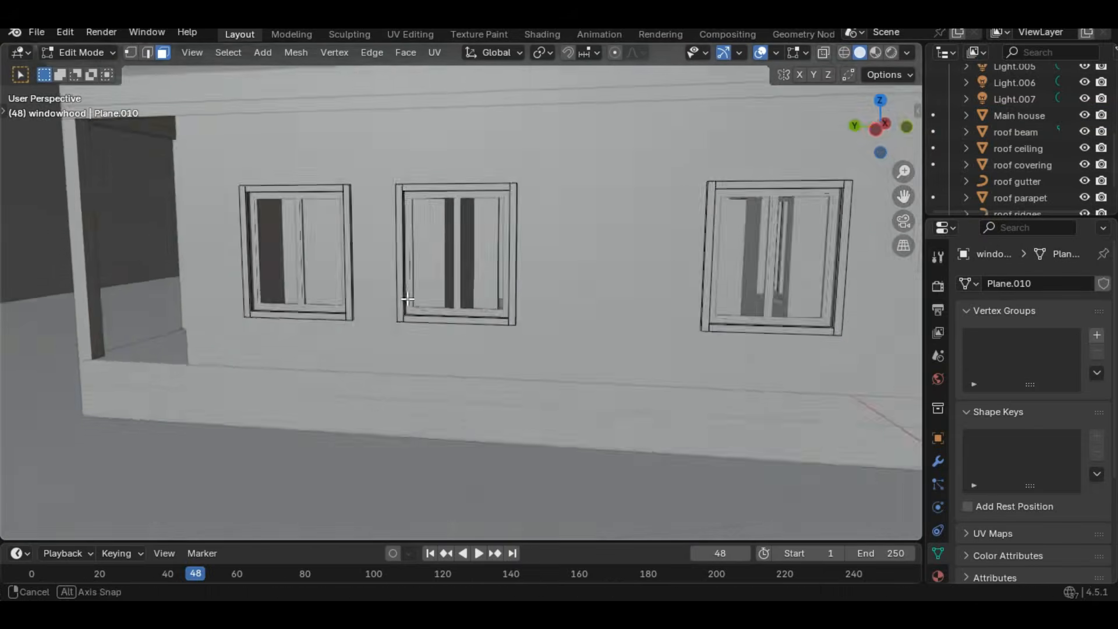
- Duplicate the hood frame faces -825 mm along Y and move the copy another -600 mm toward the small window
shift+click(646, 247)
shift+click(581, 260)
key(Tab)
click(627, 248)
key(Tab)
key(Tab)
click(596, 238)
key(Tab)
key(shift+d)
text(y825)
key(minus)
key(Return)
text(gy600-)
key(Return)
scroll(595, 256, up, 3)
- Raise the bottom rail and the lower edges of the small window's hood frame 700 mm along Z
click(708, 324)
text(gz700)
key(Return)
key(2)
click(636, 325)
shift+click(778, 326)
shift+click(761, 342)
text(gz700)
key(Return)
- Move one upright face of the small window's hood frame -600 mm along Y
click(647, 181)
key(3)
click(643, 208)
key(g)
key(y)
key(6)
key(0)
key(0)
key(minus)
key(Return)
- Move the rail end edges of the small window's hood frame -600 mm along Y to narrow it
key(2)
click(640, 171)
shift+click(638, 250)
scroll(631, 188, up, 3)
shift+click(672, 156)
key(g)
key(y)
key(6)
key(0)
key(0)
key(minus)
key(Return)
- Move the remaining frame face -600 mm along Y and extrude the small window's hood frame 50 mm along X
scroll(674, 269, down, 4)
middle_drag(674, 269, 501, 279)
key(3)
click(188, 197)
key(g)
key(y)
key(6)
key(0)
key(0)
key(minus)
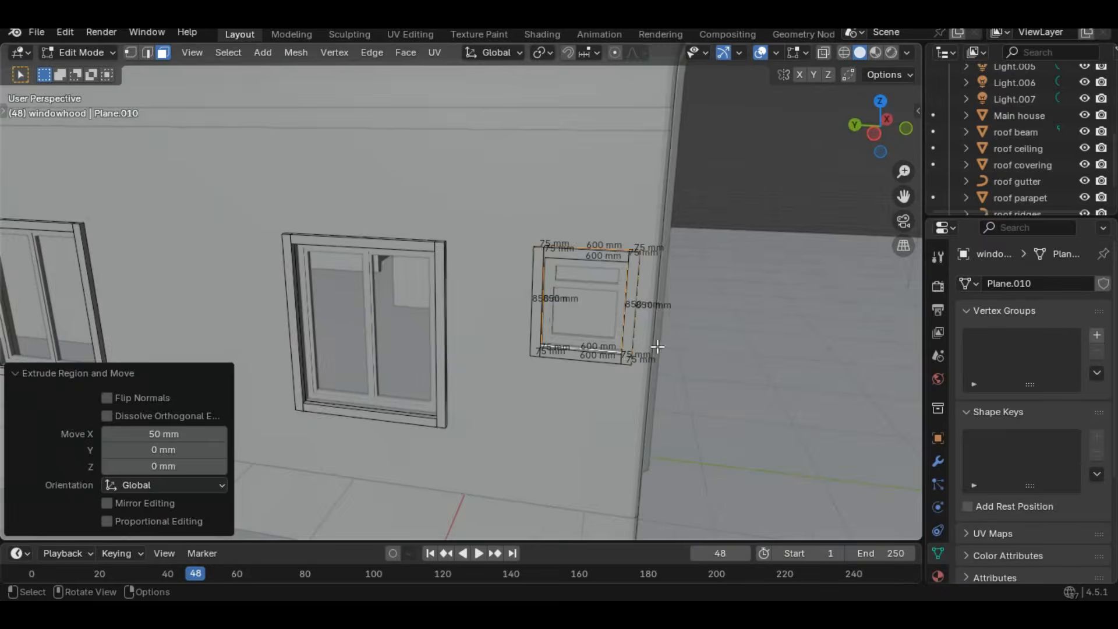
- Save the file and preview the house in rendered shading from Object Mode with nothing selected
scroll(606, 369, down, 3)
middle_drag(606, 369, 521, 408)
key(ctrl+s)
scroll(520, 408, down, 1)
click(891, 53)
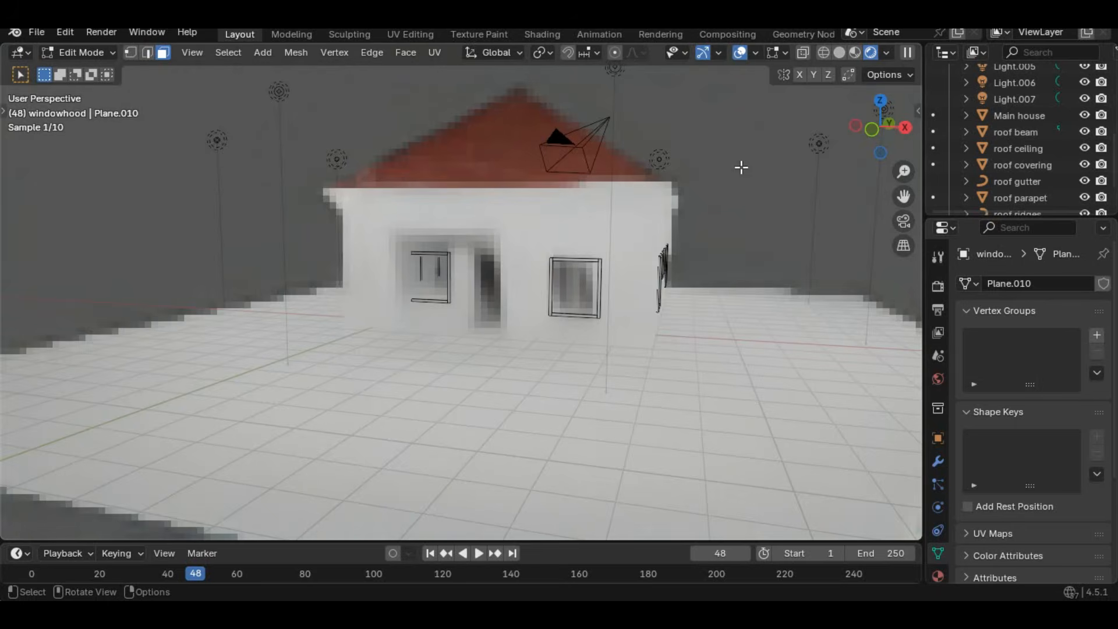
key(Tab)
click(195, 226)
middle_drag(632, 232, 569, 302)
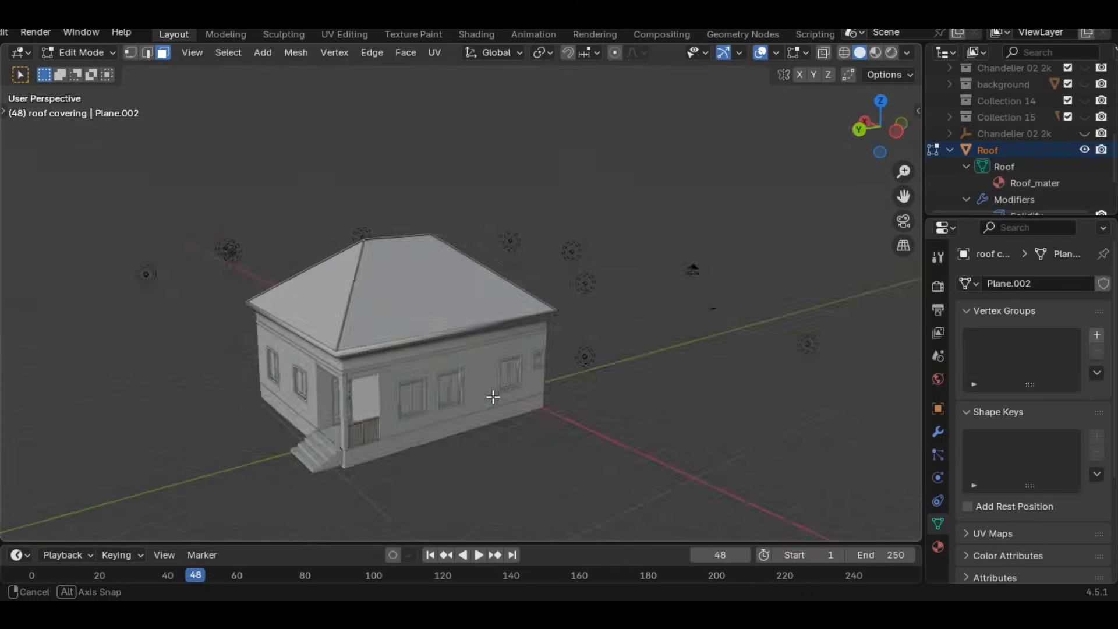
- Unhide Collections 2, 3, 4, 5, 7 and 8 to show the fence, railings, carport and planting around the house
middle_drag(493, 397, 361, 373)
middle_drag(521, 292, 471, 294)
scroll(1084, 150, up, 7)
click(1084, 105)
click(1085, 121)
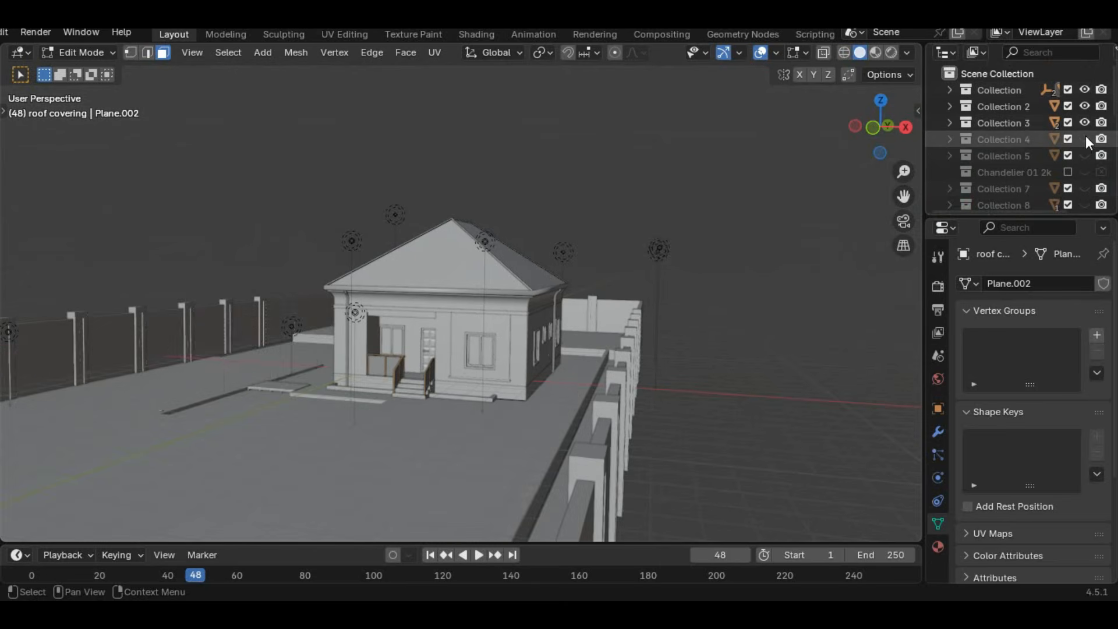
click(1085, 137)
click(1085, 154)
scroll(1078, 162, down, 1)
click(1084, 173)
scroll(1083, 169, down, 2)
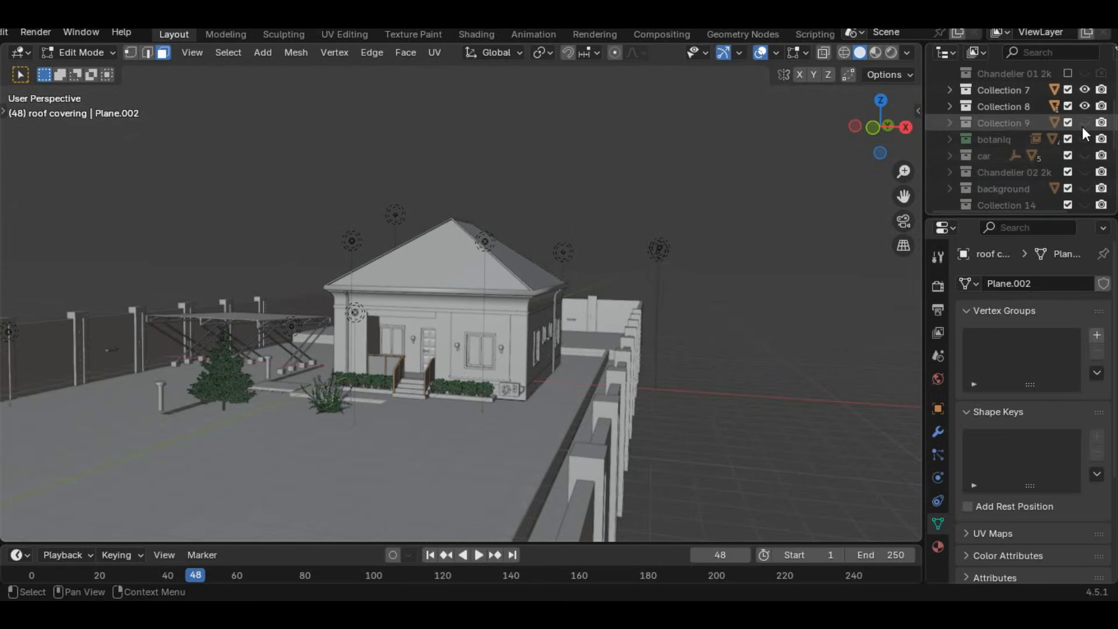
- Unhide Collection 9 and the botaniq, car, Chandelier 02 2k and background collections
click(1083, 123)
click(1084, 139)
scroll(1071, 154, down, 1)
click(1085, 107)
click(1085, 123)
click(1084, 139)
- Save the file with the full scene's collections shown
scroll(541, 363, down, 5)
scroll(524, 391, up, 2)
scroll(412, 497, up, 1)
scroll(456, 352, up, 2)
shift+middle_drag(412, 497, 445, 365)
scroll(457, 351, down, 4)
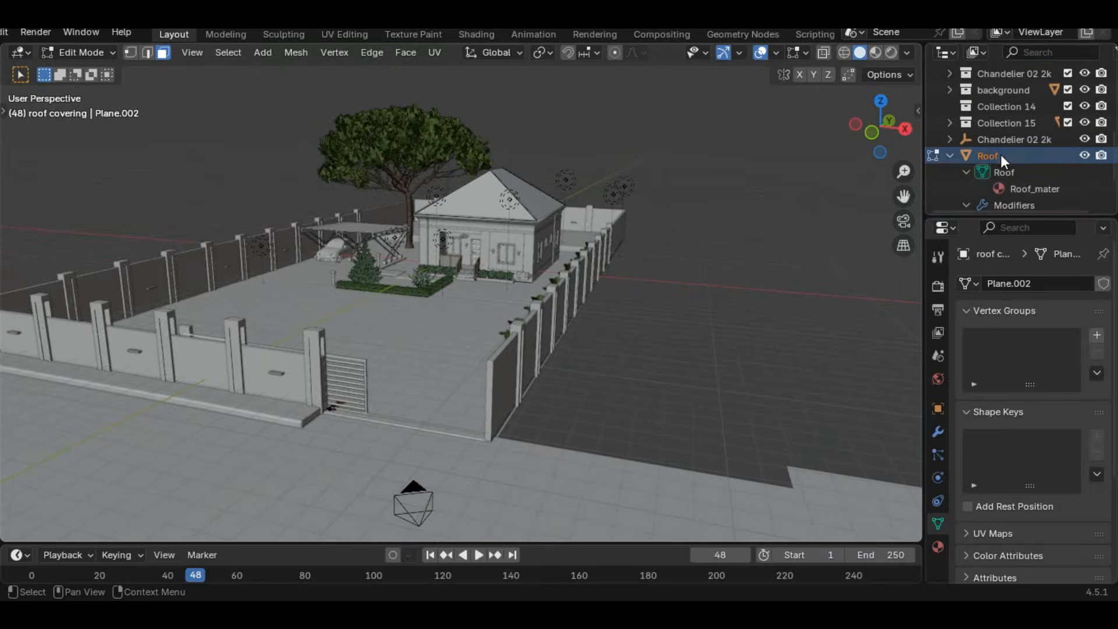
key(ctrl+s)
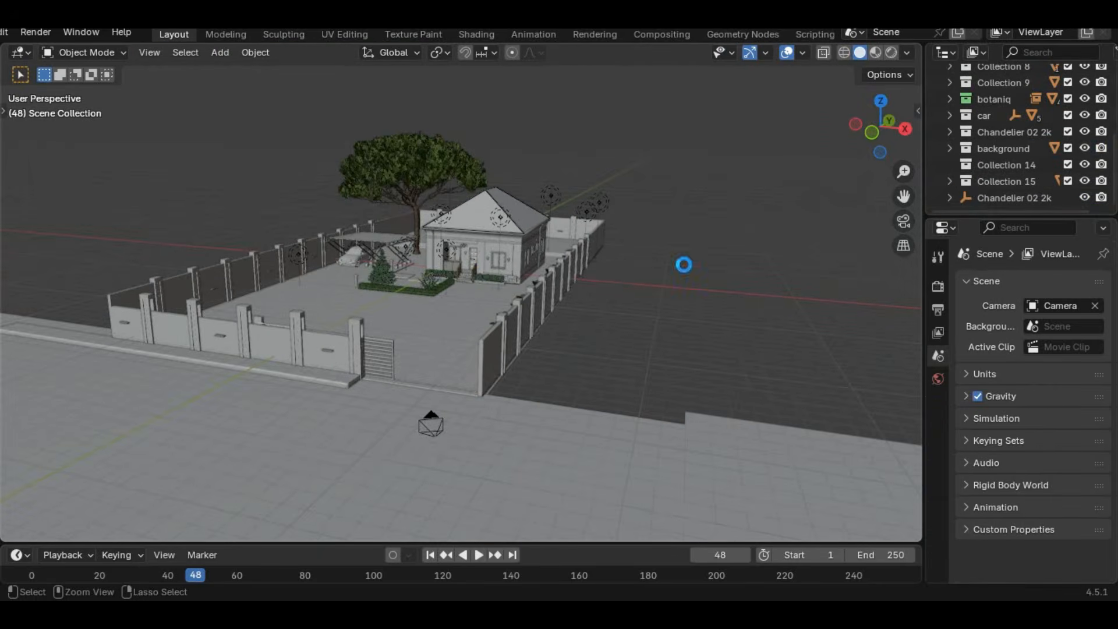
- Open the Cycles render settings and preview the full property in rendered shading from a ground-level view facing the house front
middle_drag(606, 328, 599, 301)
scroll(542, 288, up, 5)
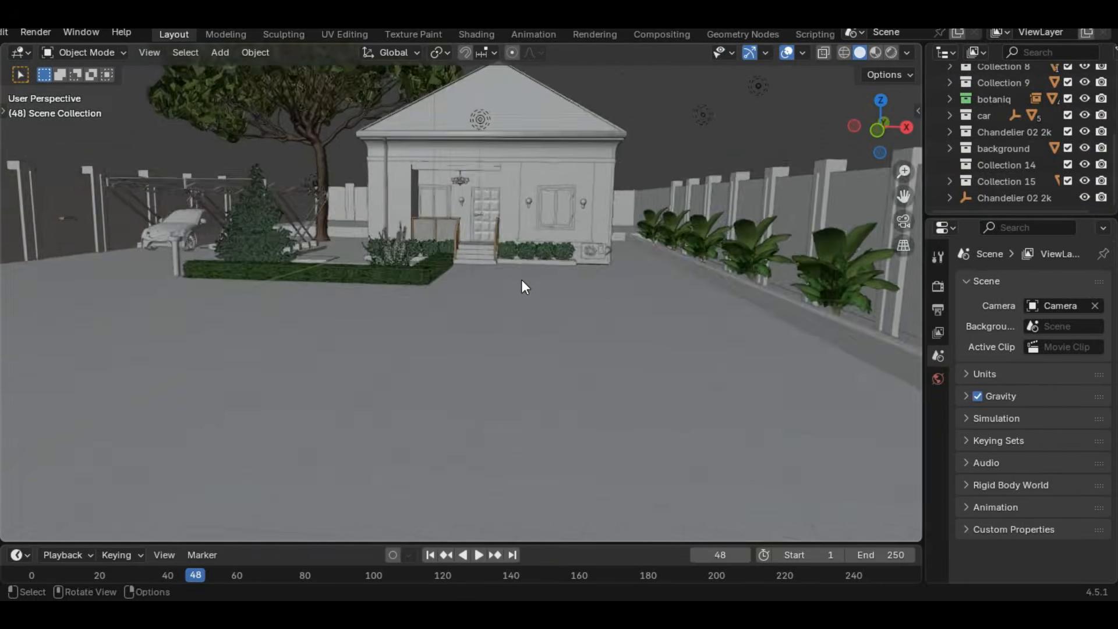
middle_drag(547, 379, 564, 347)
click(938, 287)
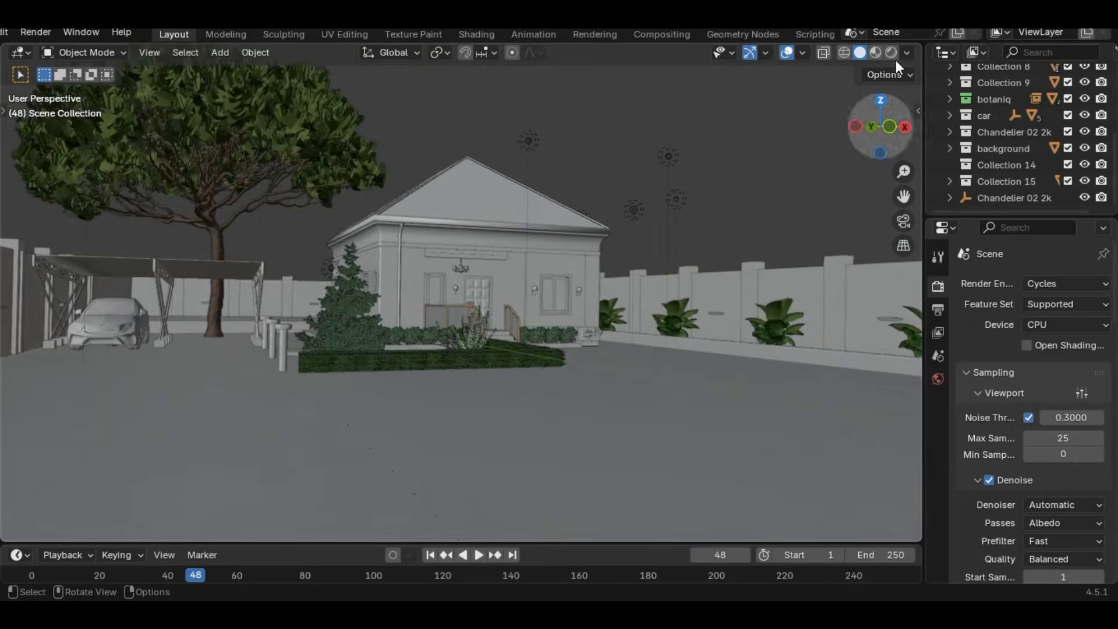
click(891, 52)
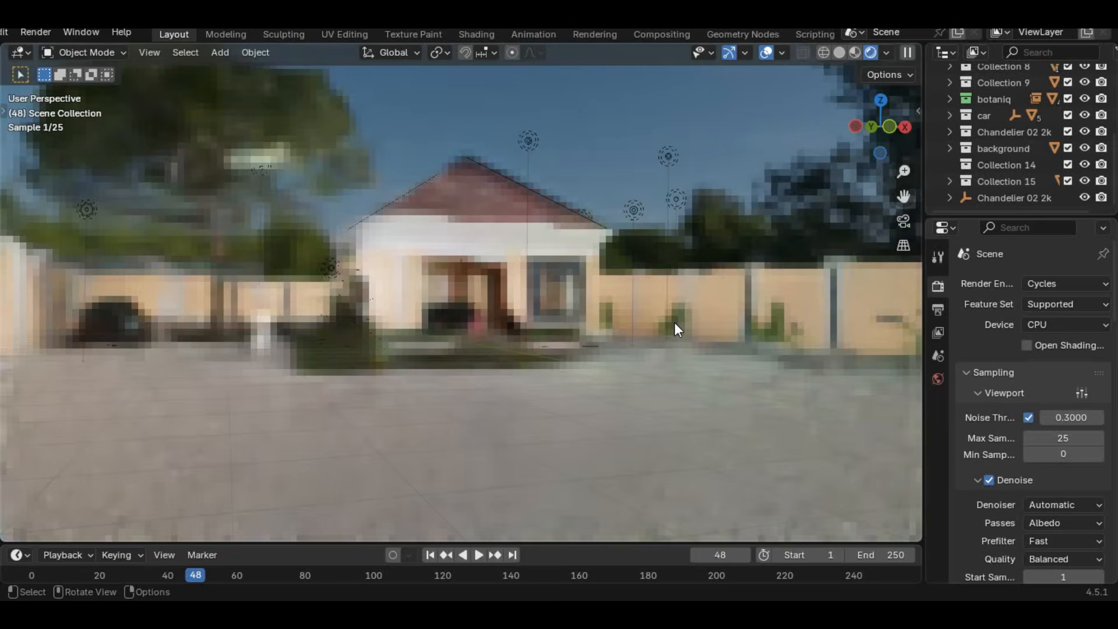